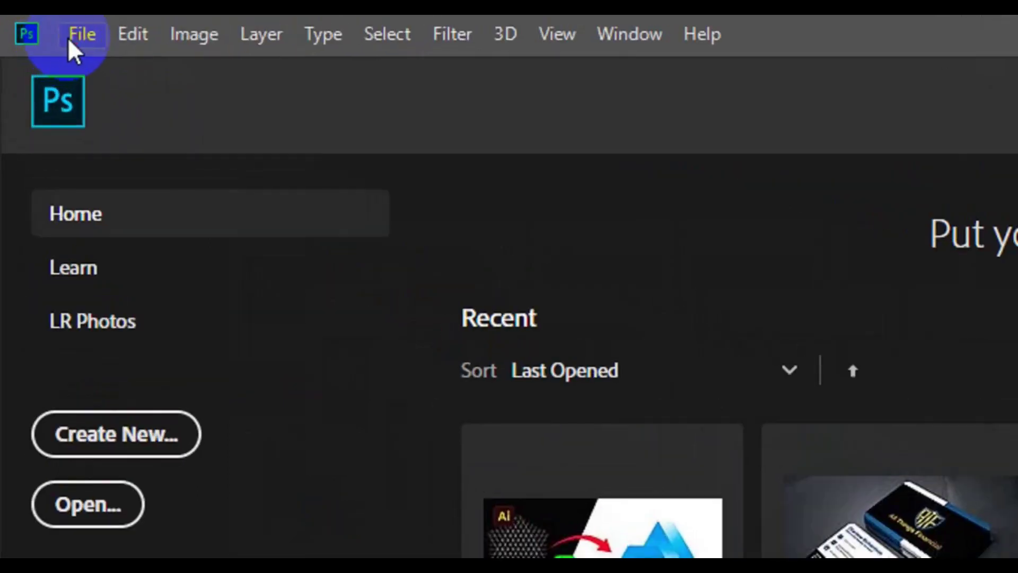
Start a new document and name it Business Card Design.
{"action": "left_click", "coordinate": [69, 40]}
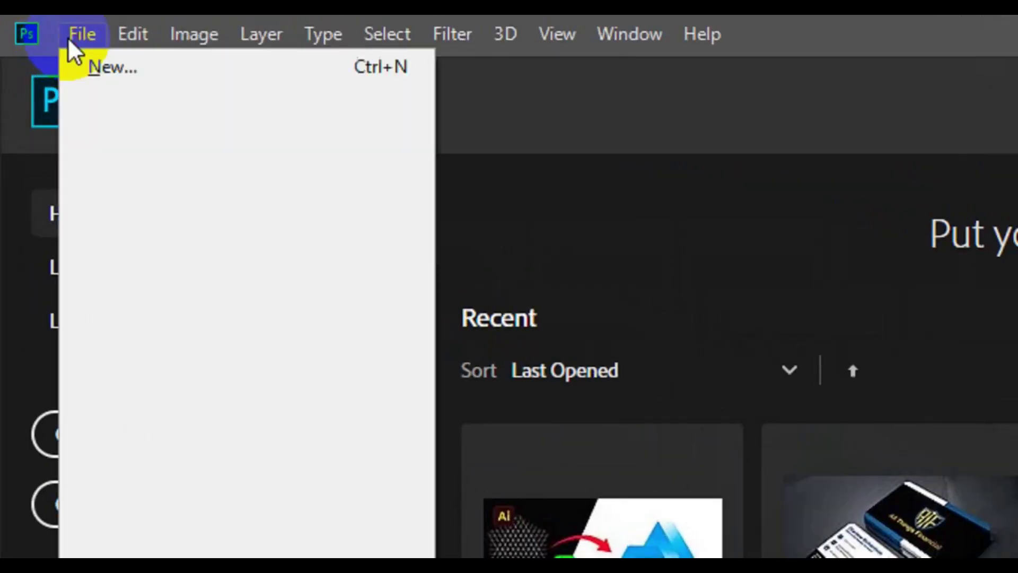
{"action": "left_click", "coordinate": [152, 70]}
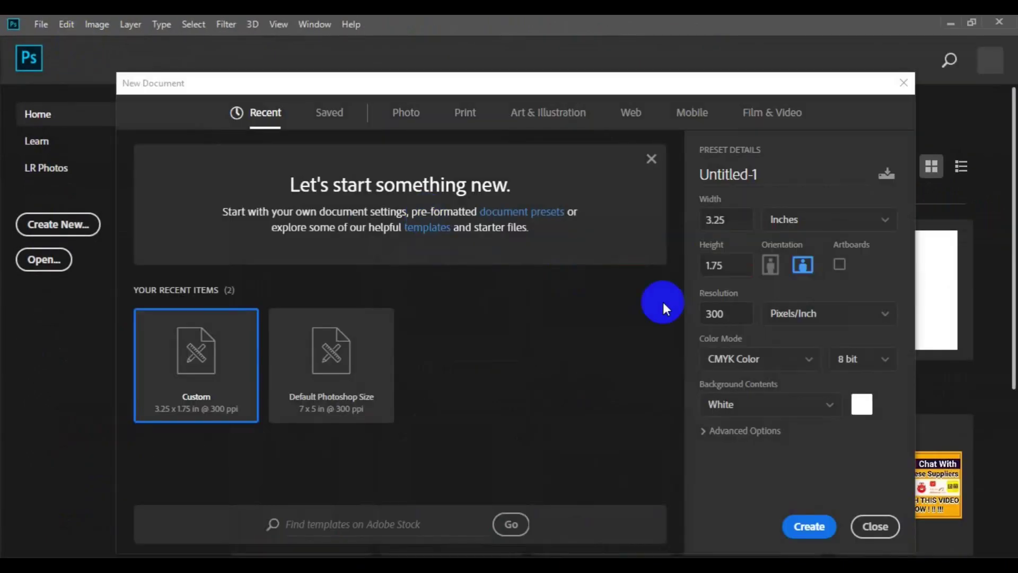
{"action": "left_click_drag", "start_coordinate": [814, 174], "coordinate": [691, 174]}
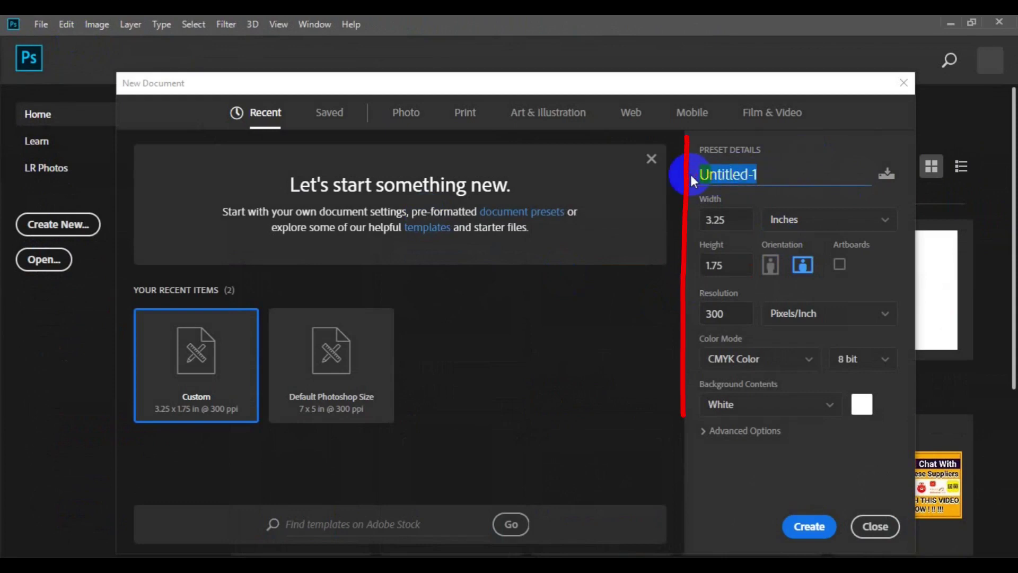
{"action": "type", "text": "Business "}
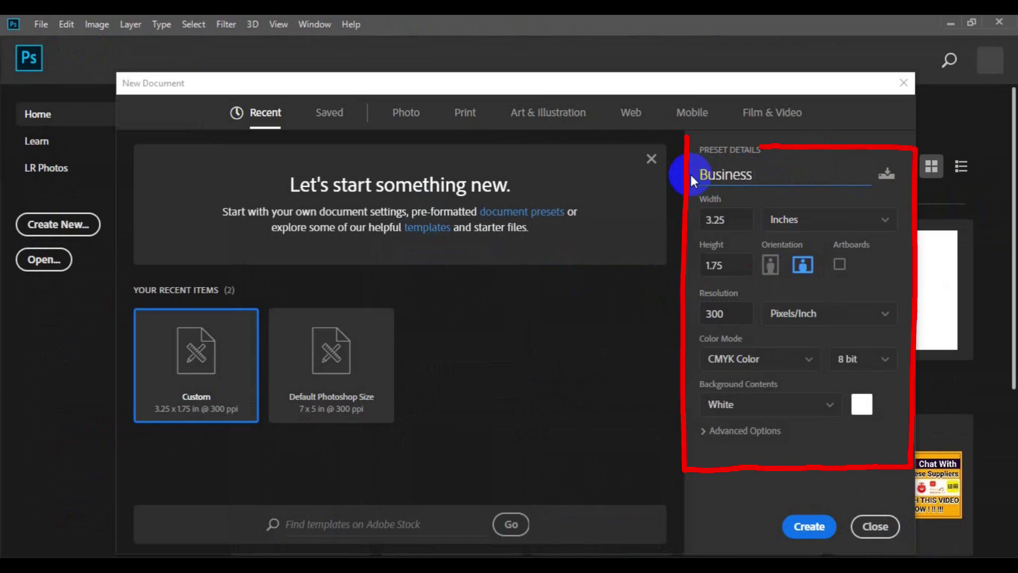
{"action": "type", "text": "Card "}
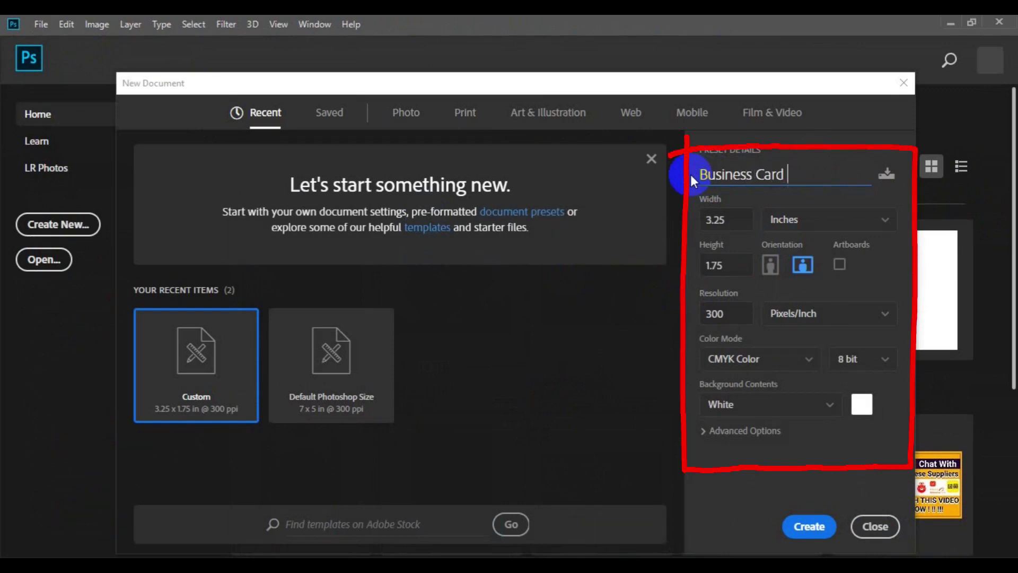
{"action": "type", "text": "Design"}
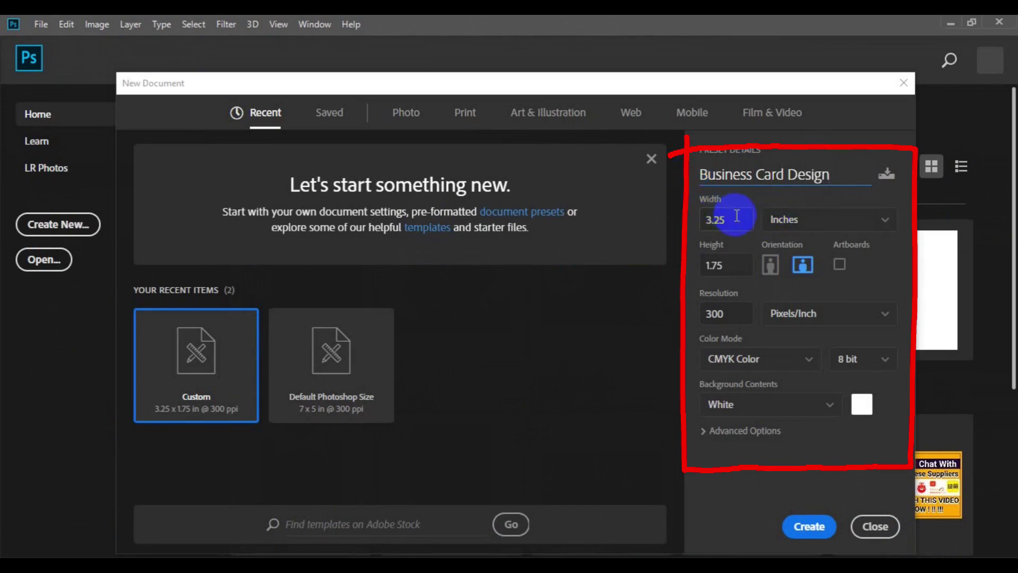
Create the document at 3.25 × 1.75 inches, 300 pixels/inch, CMYK Color, with a white background.
{"action": "left_click_drag", "start_coordinate": [727, 219], "coordinate": [698, 222]}
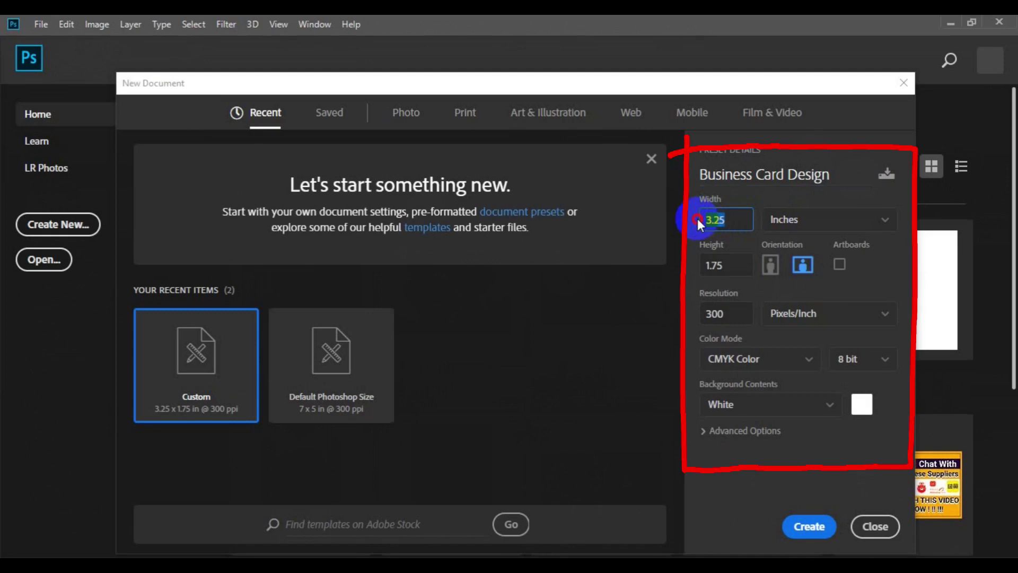
{"action": "left_click_drag", "start_coordinate": [743, 260], "coordinate": [702, 263]}
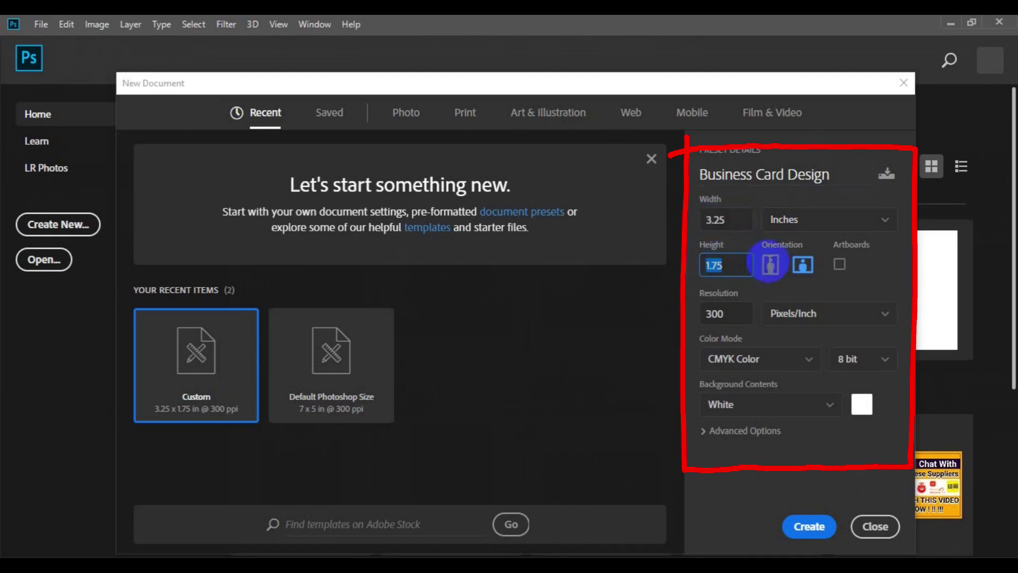
{"action": "left_click", "coordinate": [823, 230]}
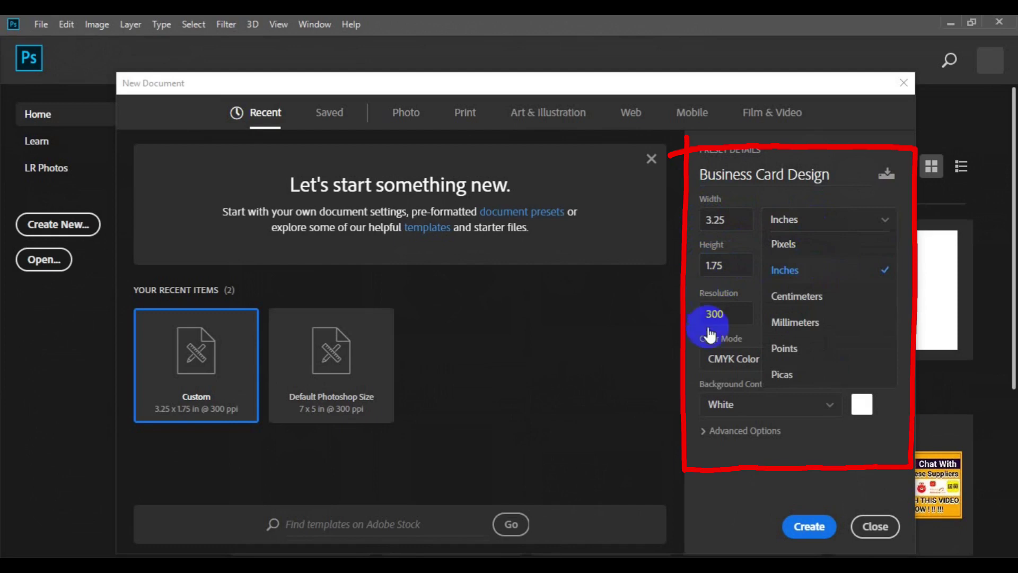
{"action": "left_click", "coordinate": [740, 317]}
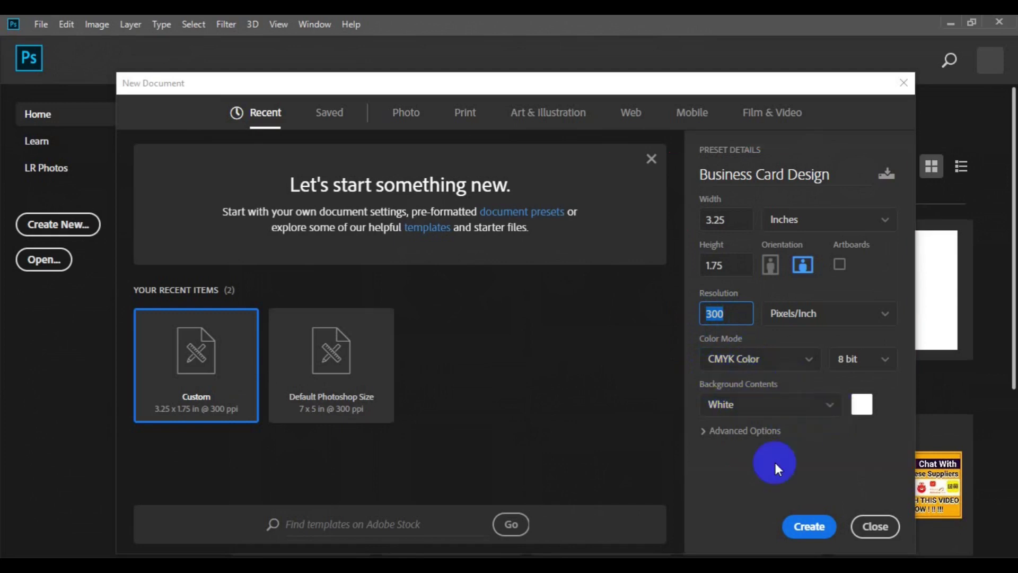
{"action": "left_click", "coordinate": [808, 527]}
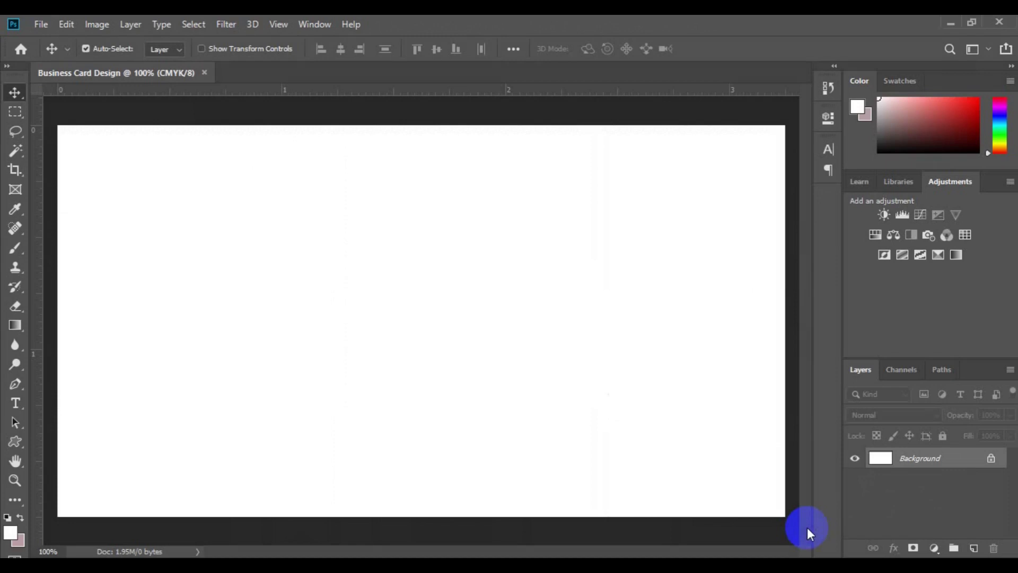
Place ruler guides along all four edges of the blank canvas.
{"action": "key", "text": "ctrl+minus"}
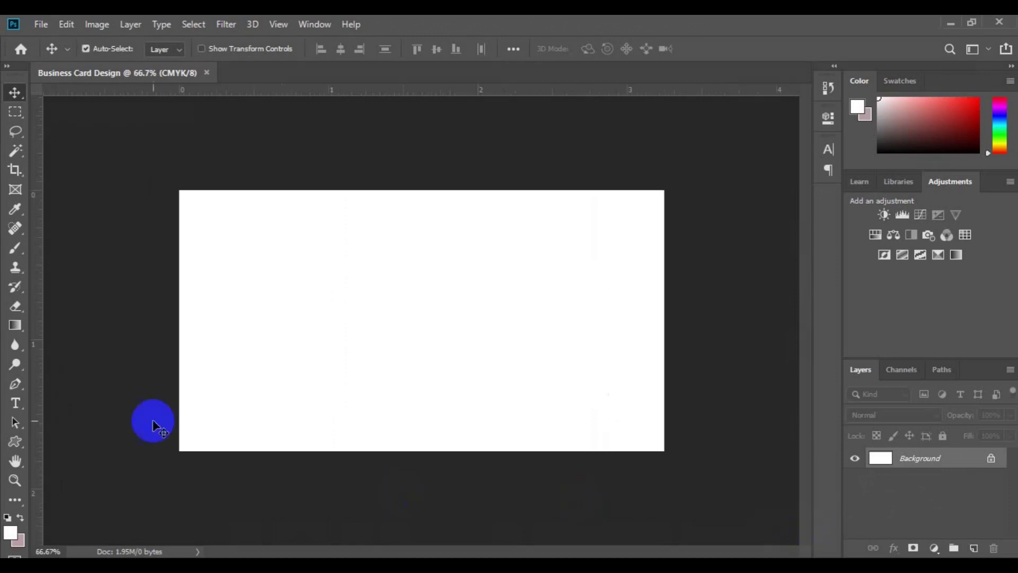
{"action": "left_click_drag", "start_coordinate": [40, 406], "coordinate": [180, 408]}
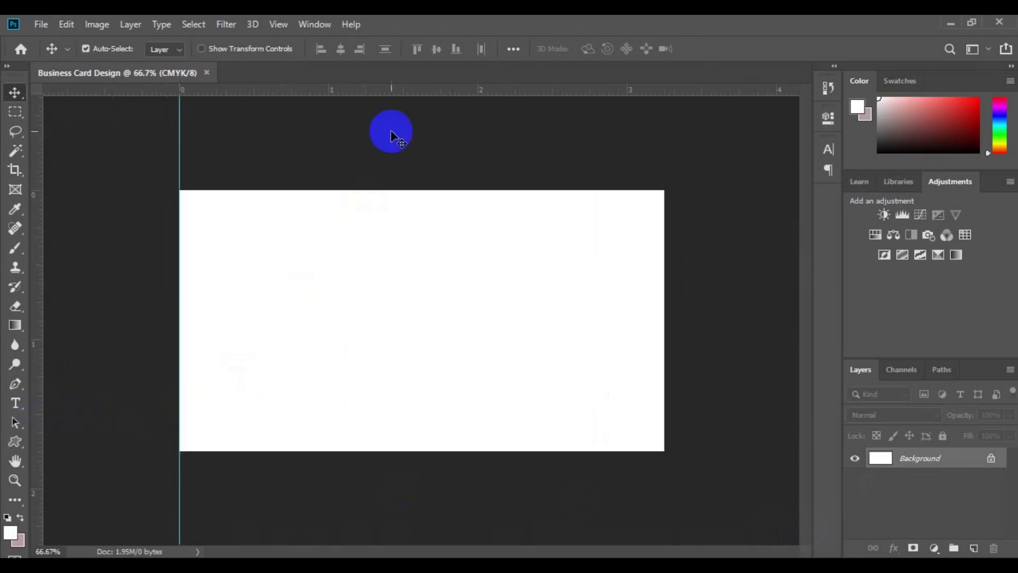
{"action": "left_click_drag", "start_coordinate": [404, 90], "coordinate": [431, 112]}
{"action": "right_click", "coordinate": [431, 141]}
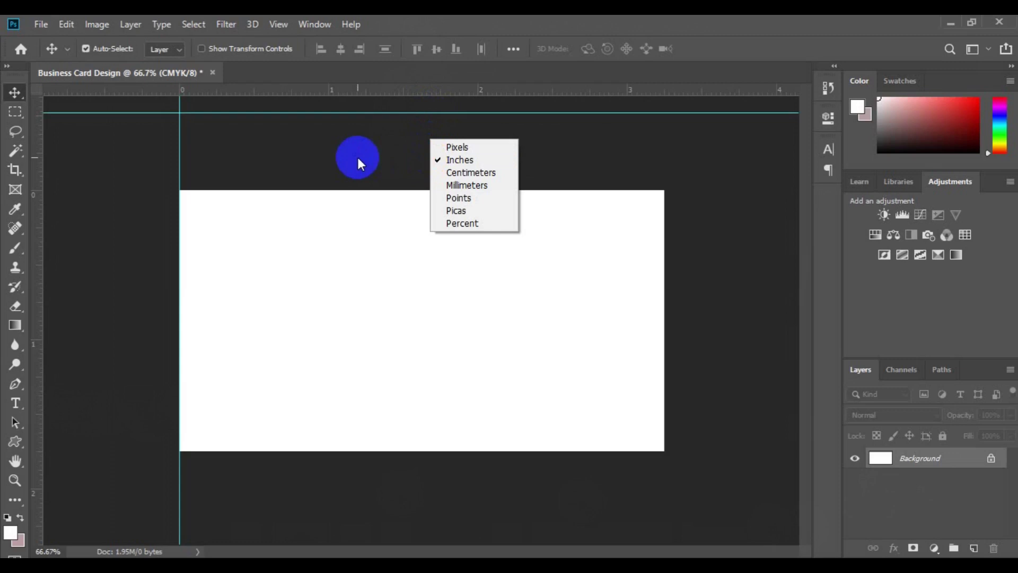
{"action": "left_click", "coordinate": [352, 125]}
{"action": "left_click_drag", "start_coordinate": [355, 91], "coordinate": [364, 190]}
{"action": "left_click_drag", "start_coordinate": [38, 325], "coordinate": [658, 313]}
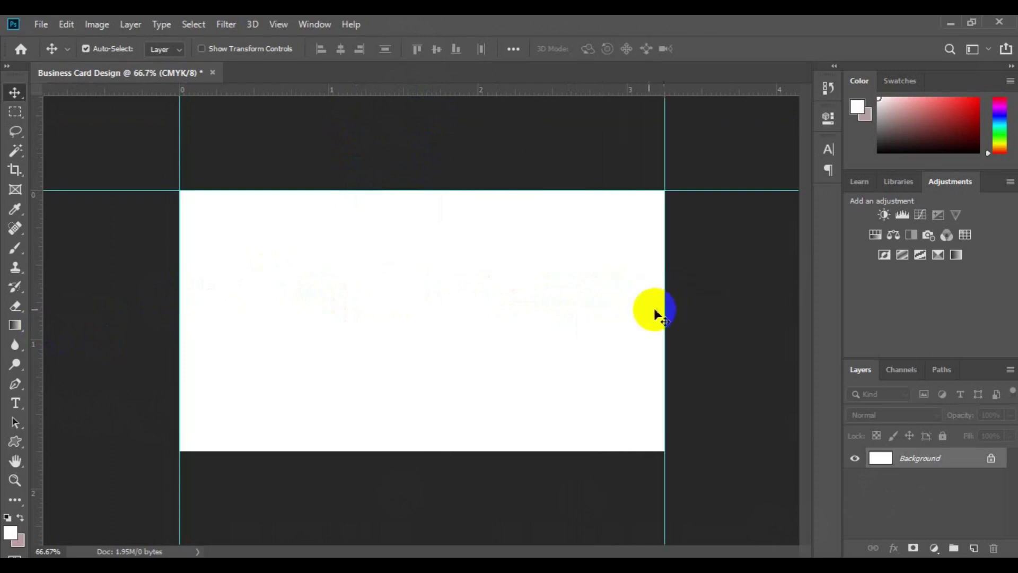
{"action": "left_click_drag", "start_coordinate": [419, 92], "coordinate": [419, 260]}
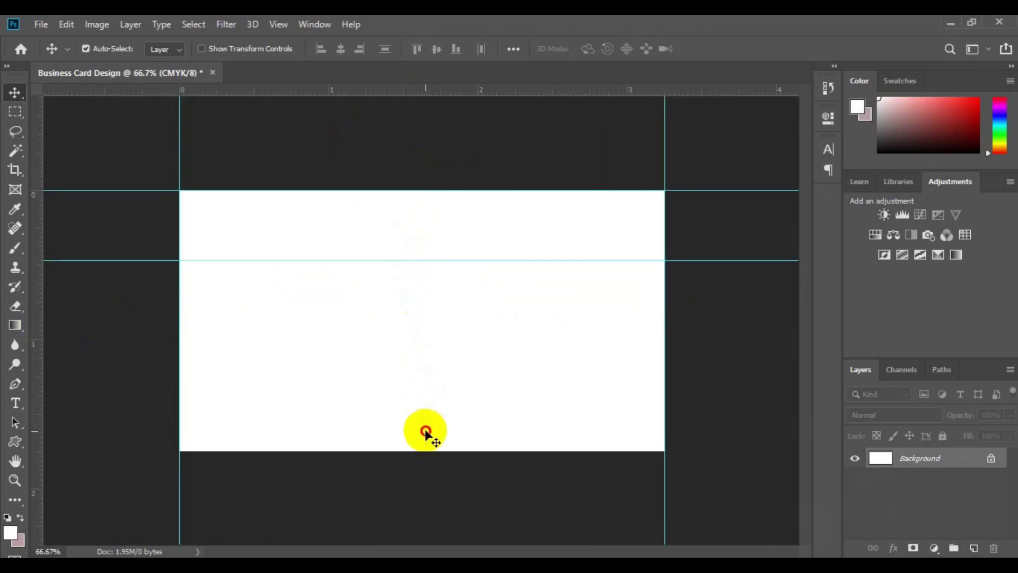
{"action": "left_click_drag", "start_coordinate": [396, 259], "coordinate": [379, 454]}
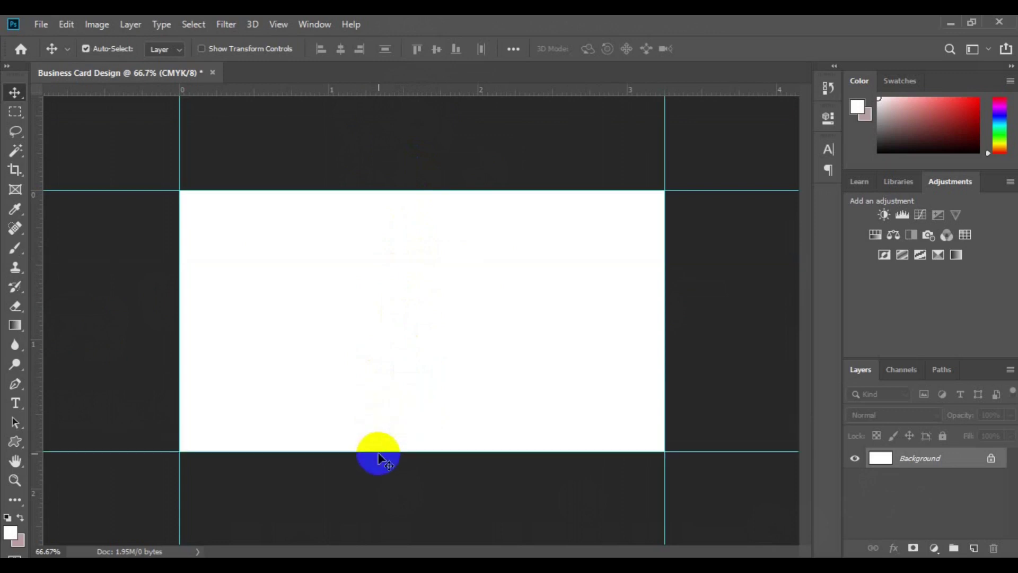
Enlarge the canvas by a relative 0.25 inches in both width and height, anchored at the center.
{"action": "left_click", "coordinate": [99, 27]}
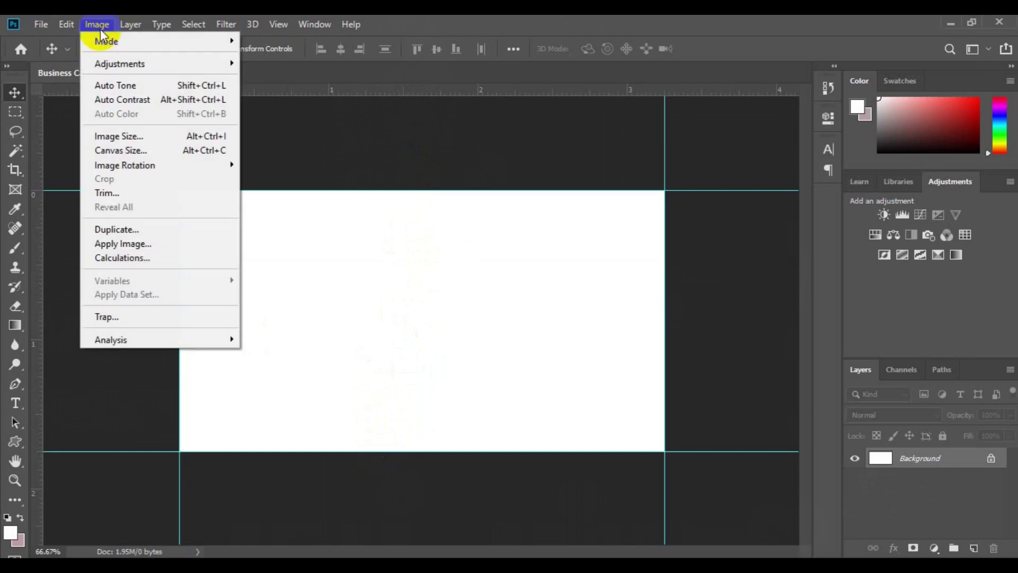
{"action": "left_click", "coordinate": [148, 154]}
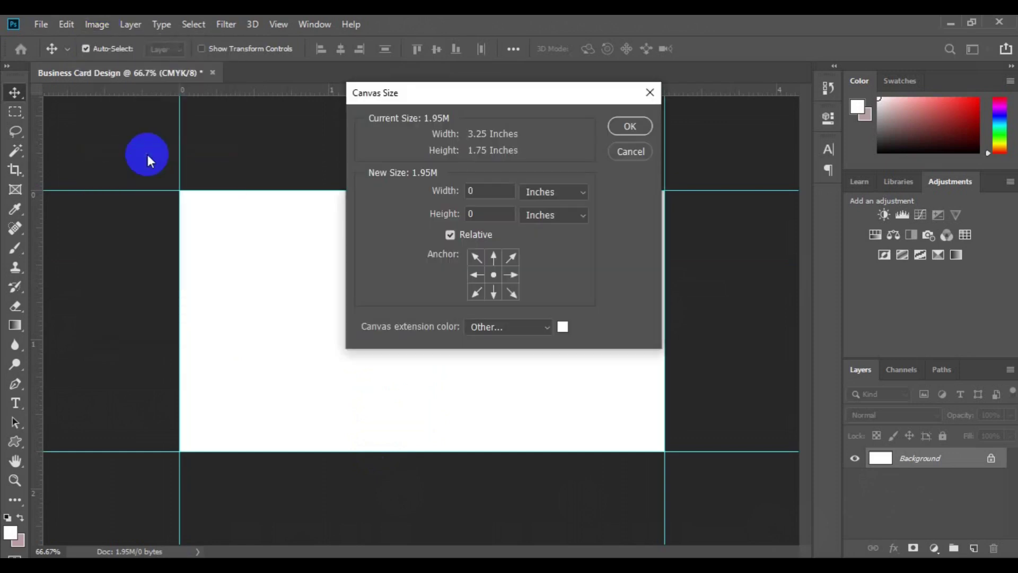
{"action": "left_click", "coordinate": [481, 191]}
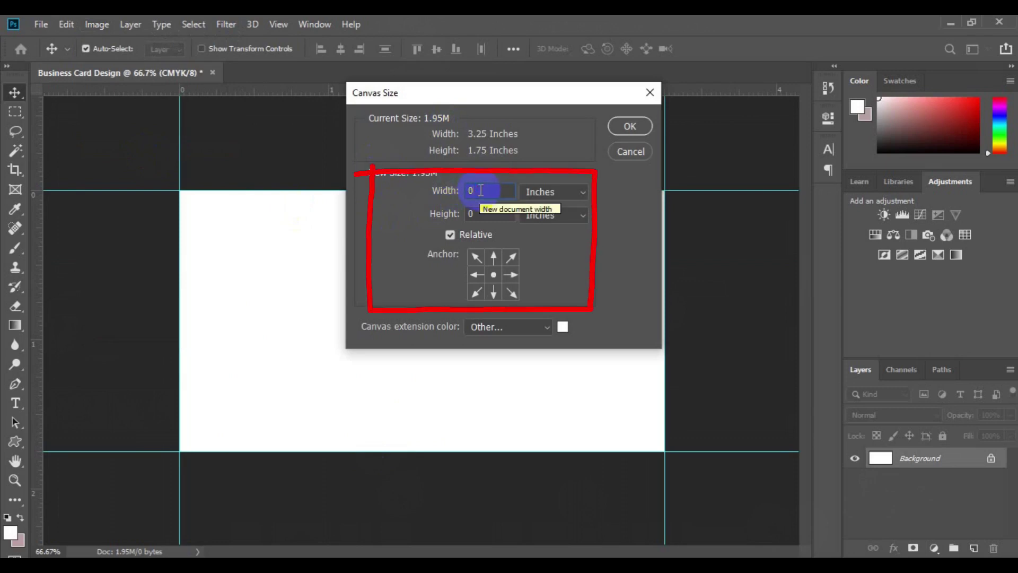
{"action": "type", "text": ".25"}
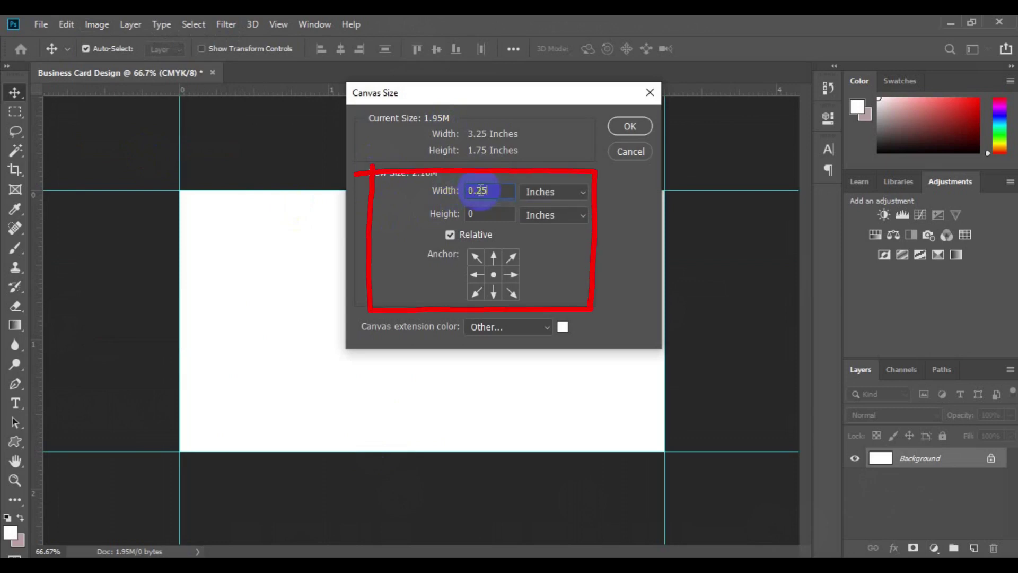
{"action": "left_click", "coordinate": [483, 210]}
{"action": "type", "text": ".25"}
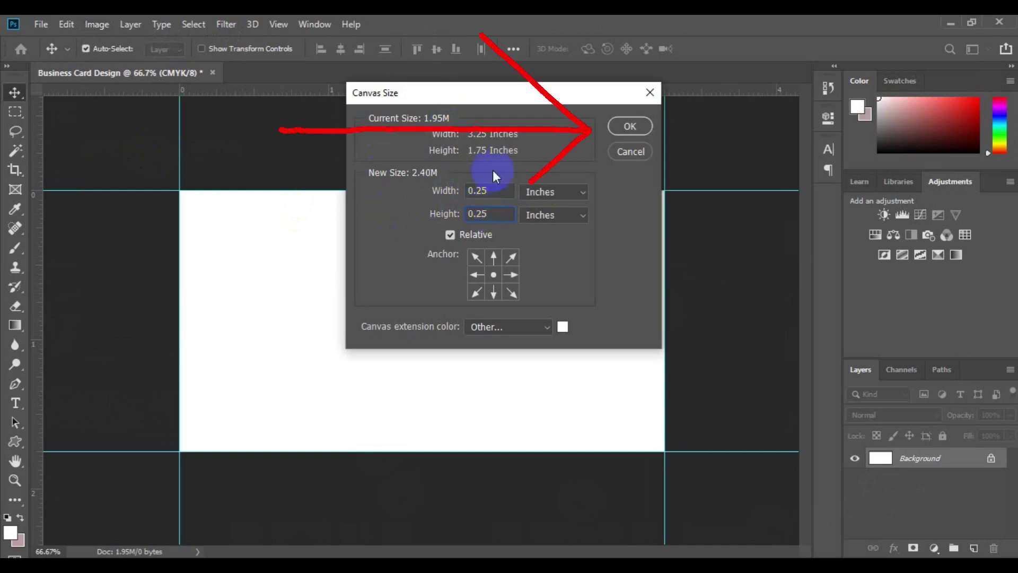
{"action": "left_click", "coordinate": [619, 127]}
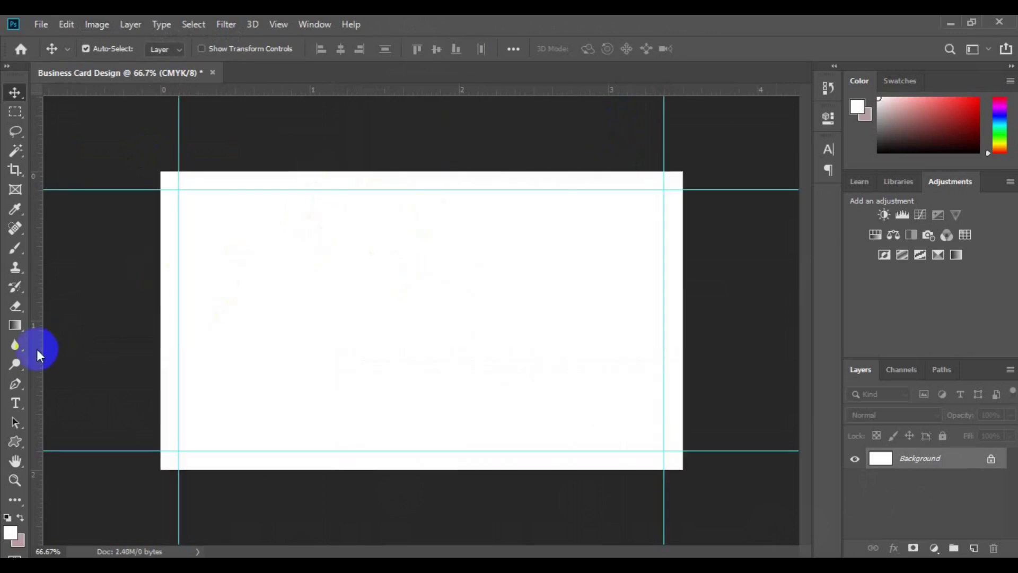
Add a second set of guides along the four outer edges of the enlarged canvas.
{"action": "left_click_drag", "start_coordinate": [37, 349], "coordinate": [163, 359]}
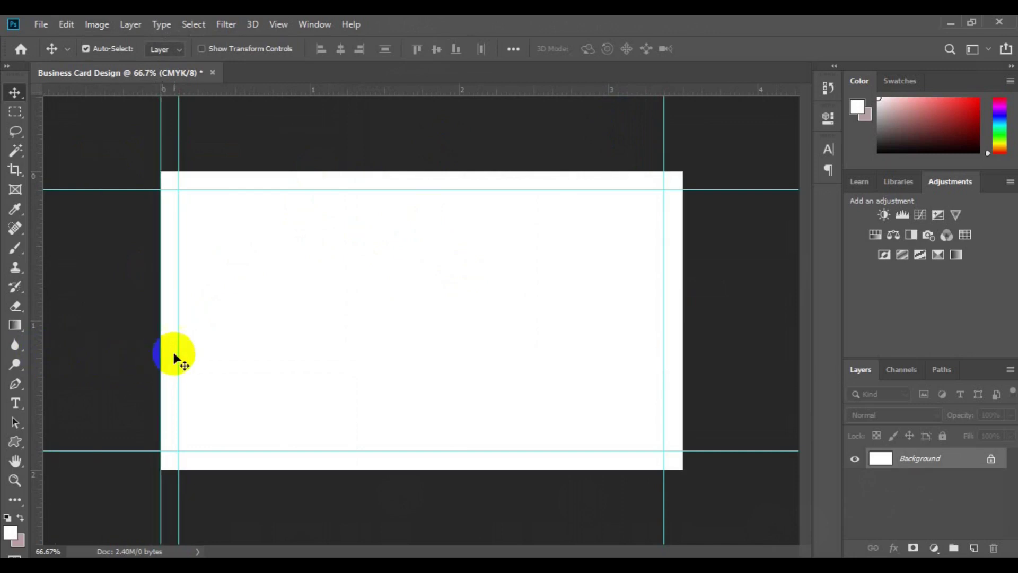
{"action": "left_click_drag", "start_coordinate": [409, 93], "coordinate": [414, 171]}
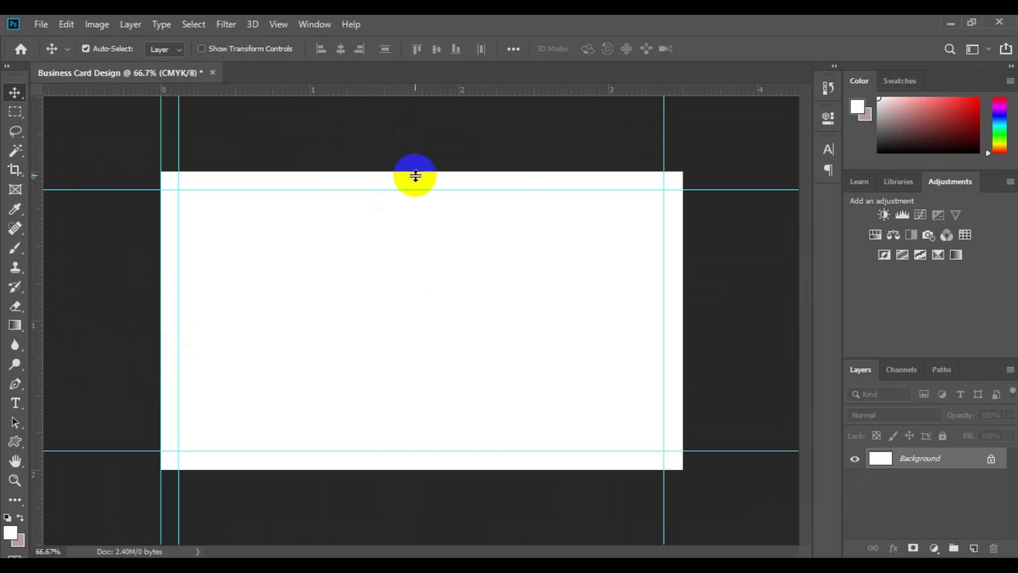
{"action": "left_click_drag", "start_coordinate": [377, 94], "coordinate": [391, 470]}
{"action": "left_click_drag", "start_coordinate": [40, 389], "coordinate": [683, 357]}
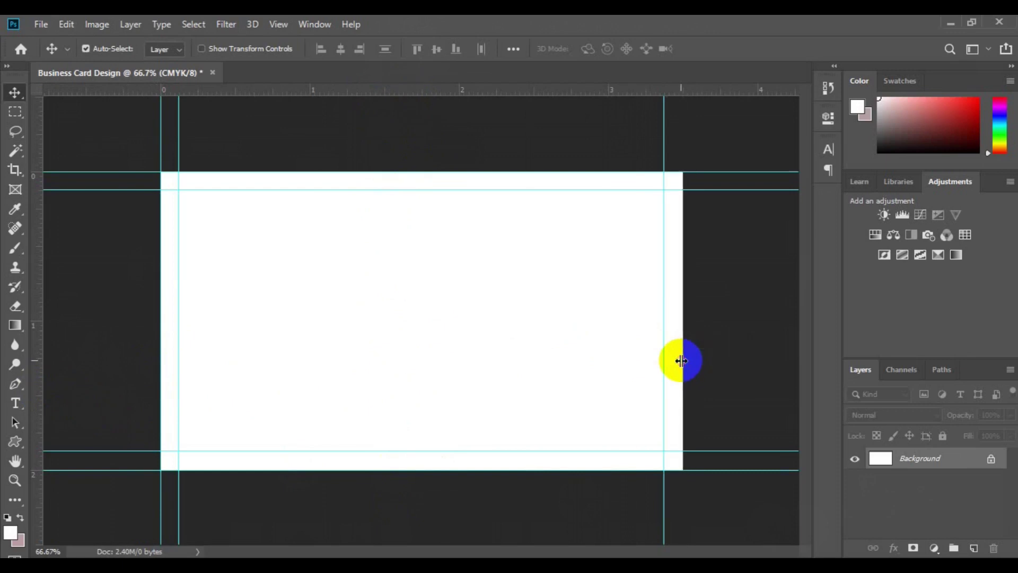
Extend the canvas beyond the outer guides by another relative 0.25 inches in width and height.
{"action": "left_click", "coordinate": [104, 26]}
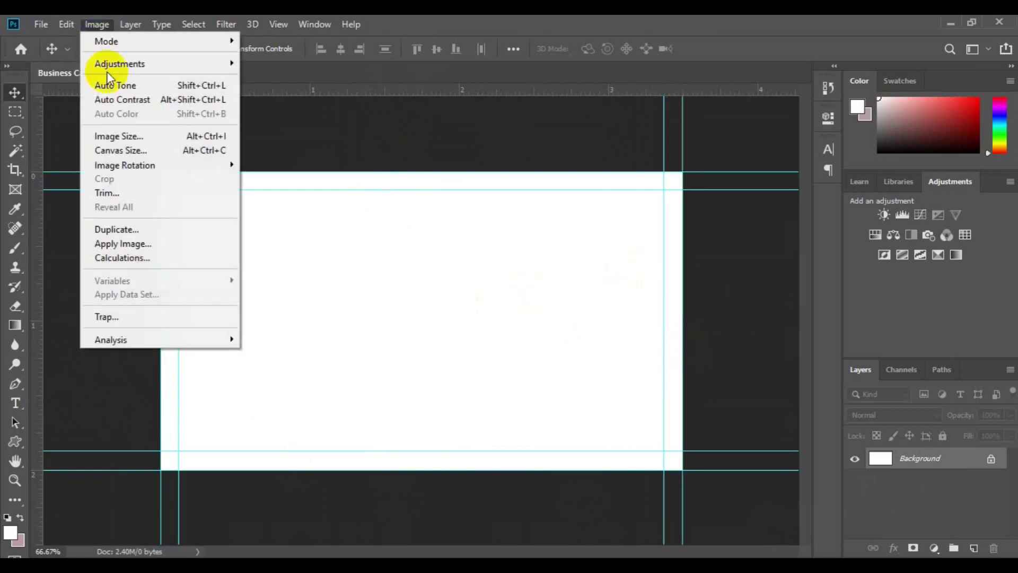
{"action": "left_click", "coordinate": [136, 151]}
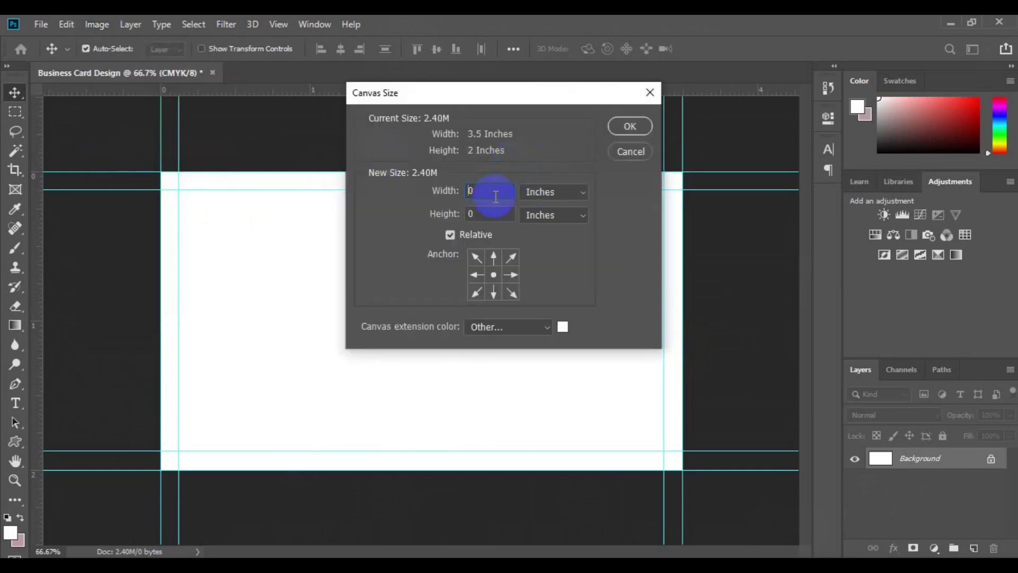
{"action": "type", "text": "0.25"}
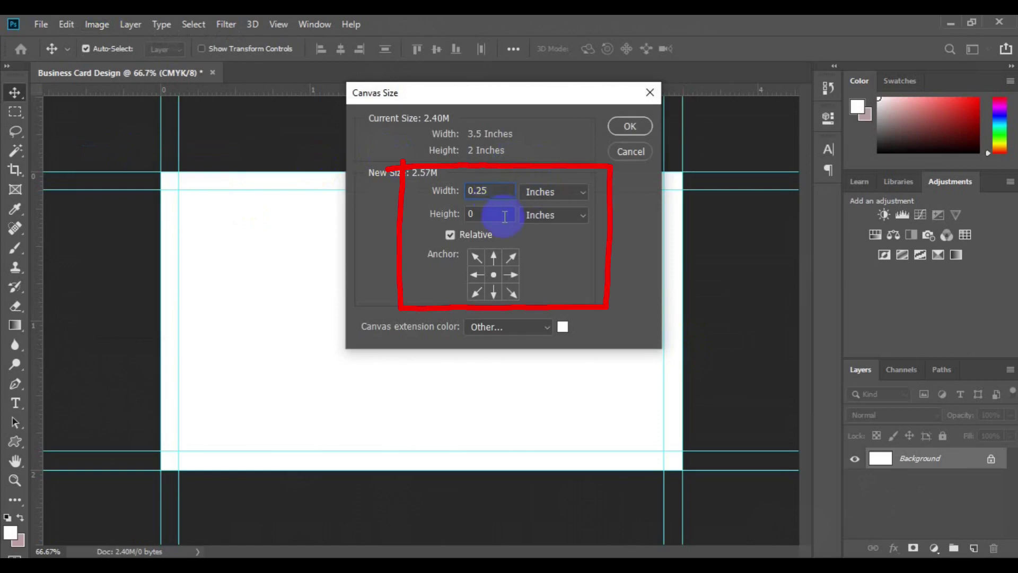
{"action": "left_click", "coordinate": [506, 216]}
{"action": "type", "text": ".25"}
{"action": "left_click", "coordinate": [640, 130]}
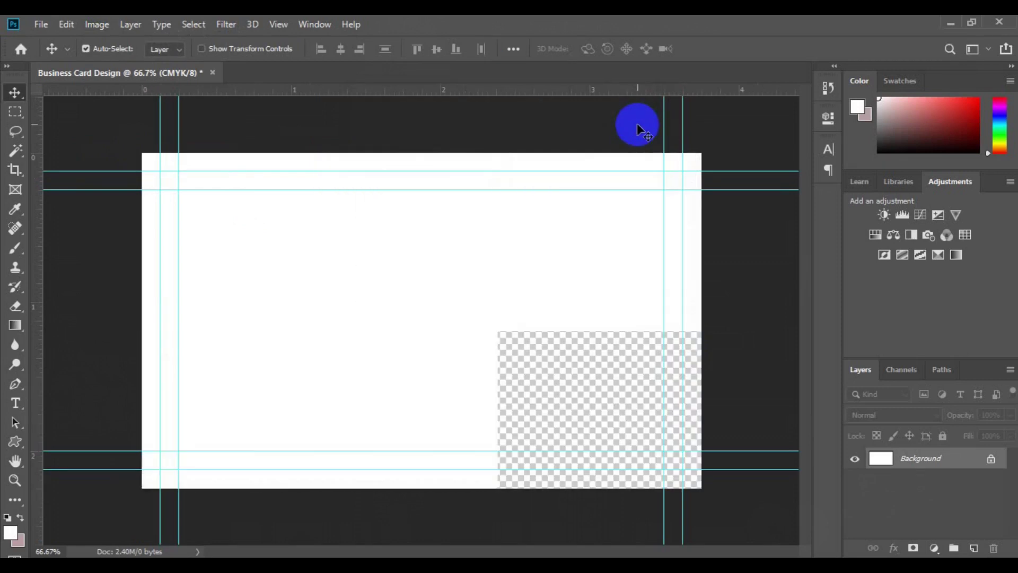
Draw a closed red Pen tool shape, about 941 by 819 px, covering the card's left half with a slanted right edge.
{"action": "key", "text": "ctrl+minus"}
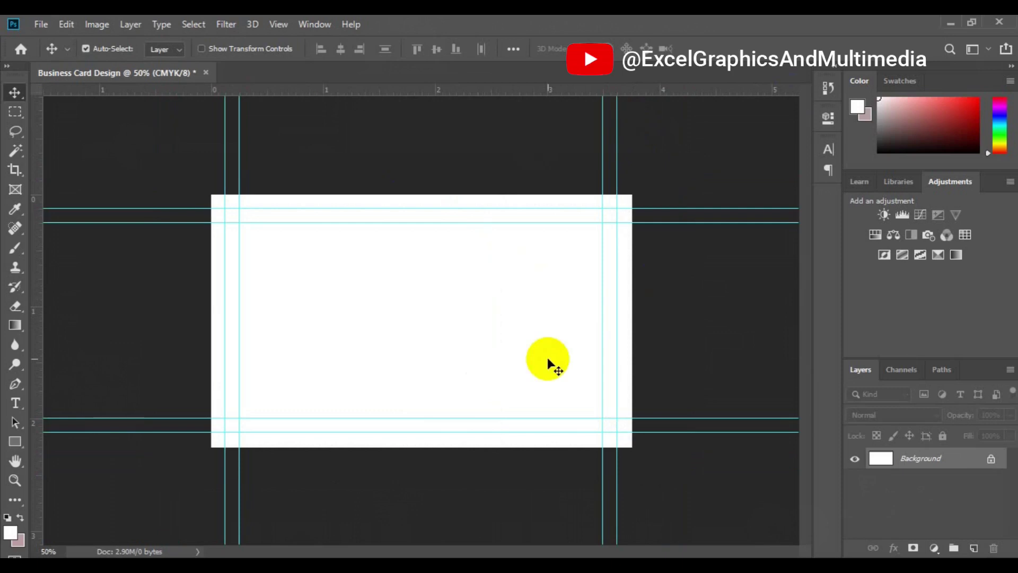
{"action": "left_click", "coordinate": [16, 385]}
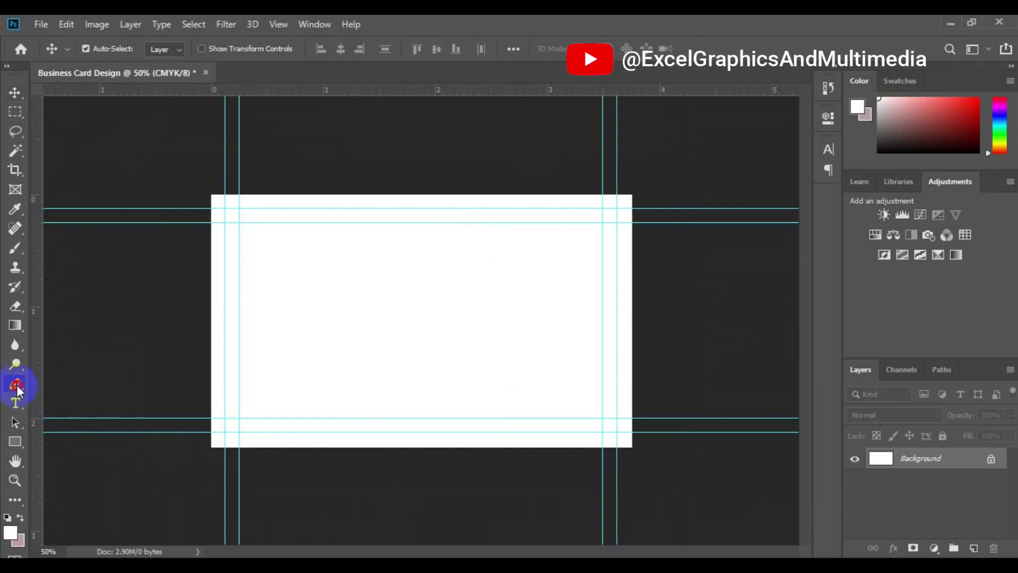
{"action": "left_click", "coordinate": [16, 386]}
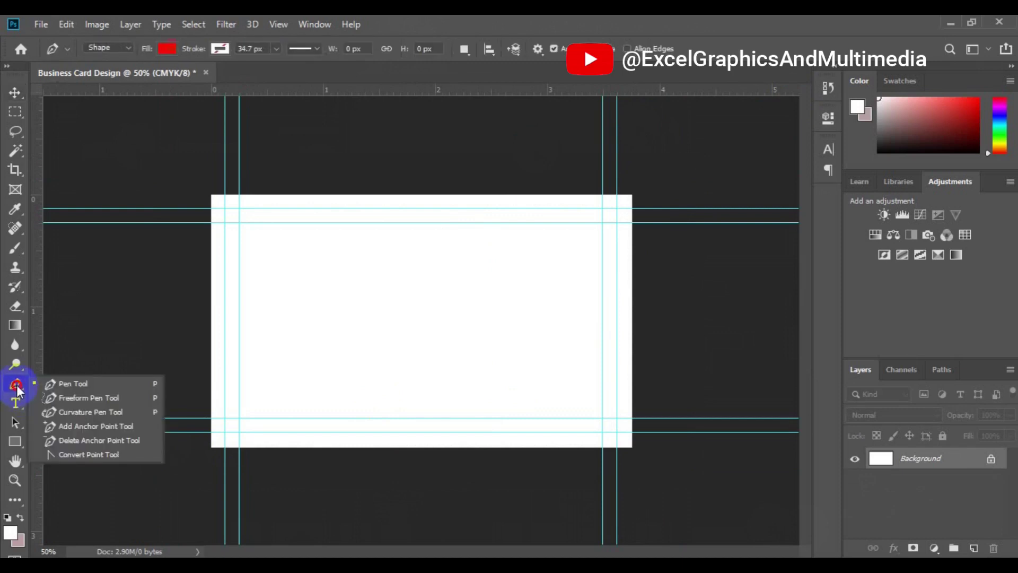
{"action": "left_click", "coordinate": [73, 385]}
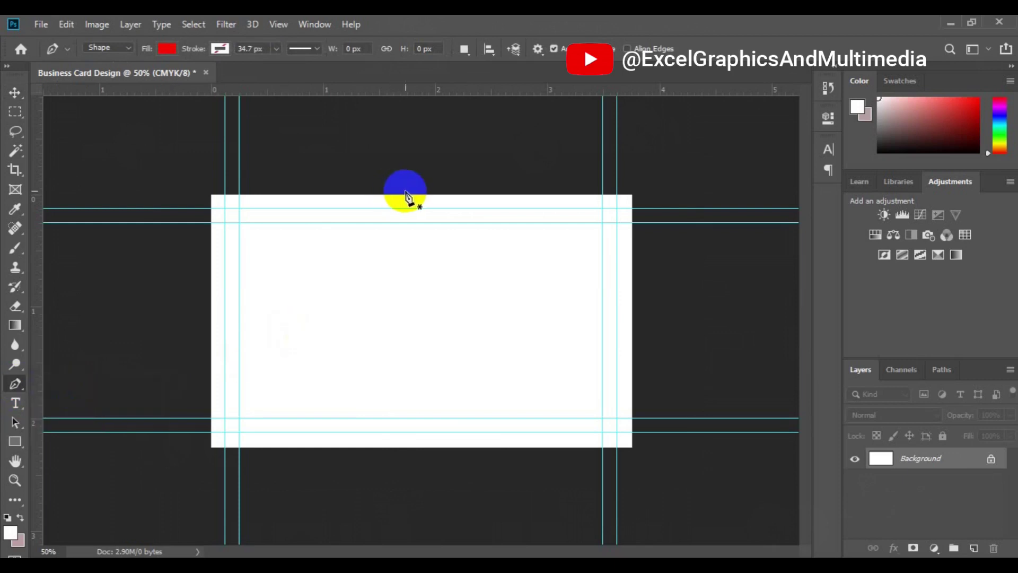
{"action": "left_click", "coordinate": [406, 191]}
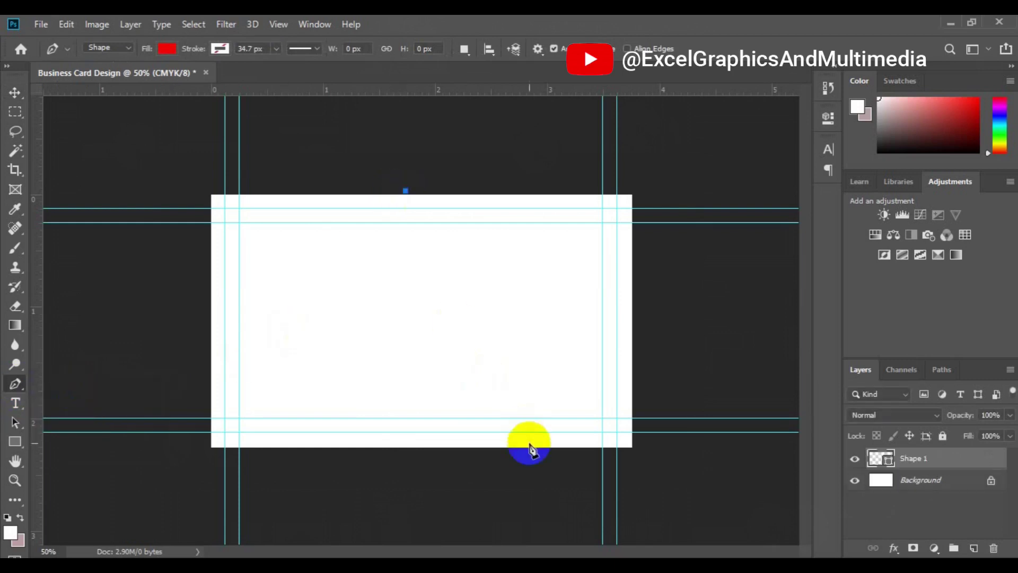
{"action": "left_click", "coordinate": [510, 470]}
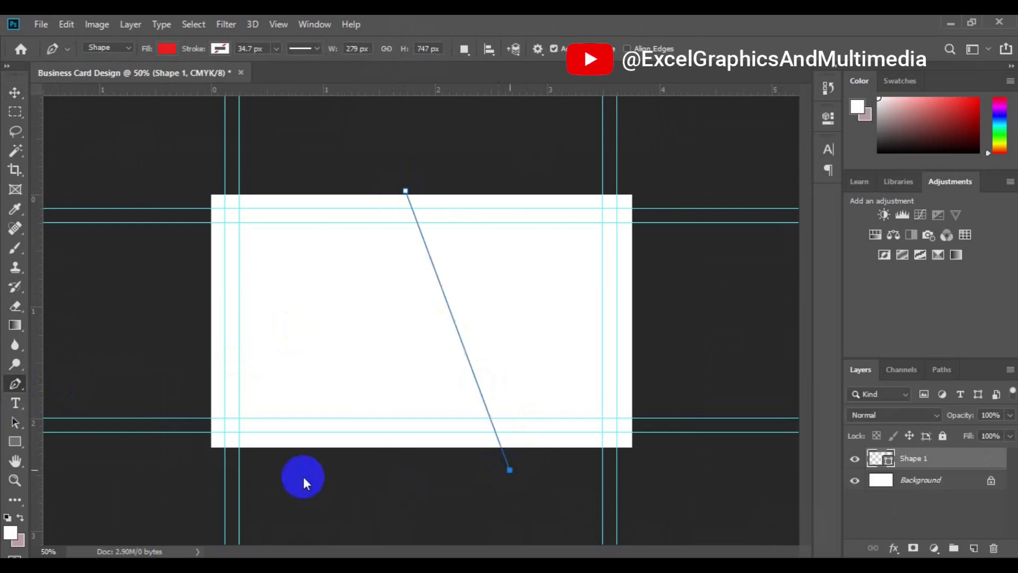
{"action": "left_click", "coordinate": [170, 476]}
{"action": "left_click", "coordinate": [158, 192]}
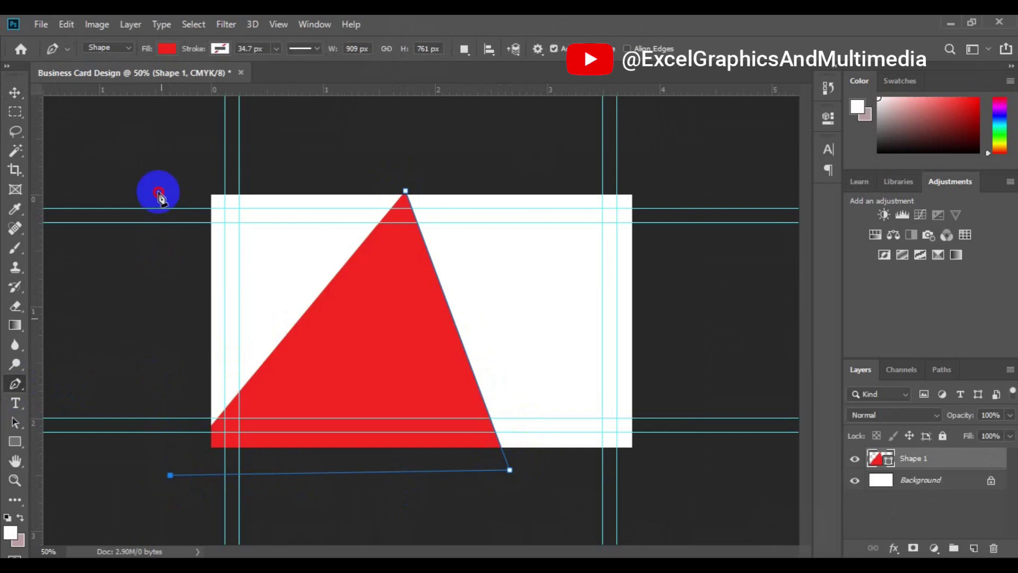
{"action": "left_click", "coordinate": [371, 170]}
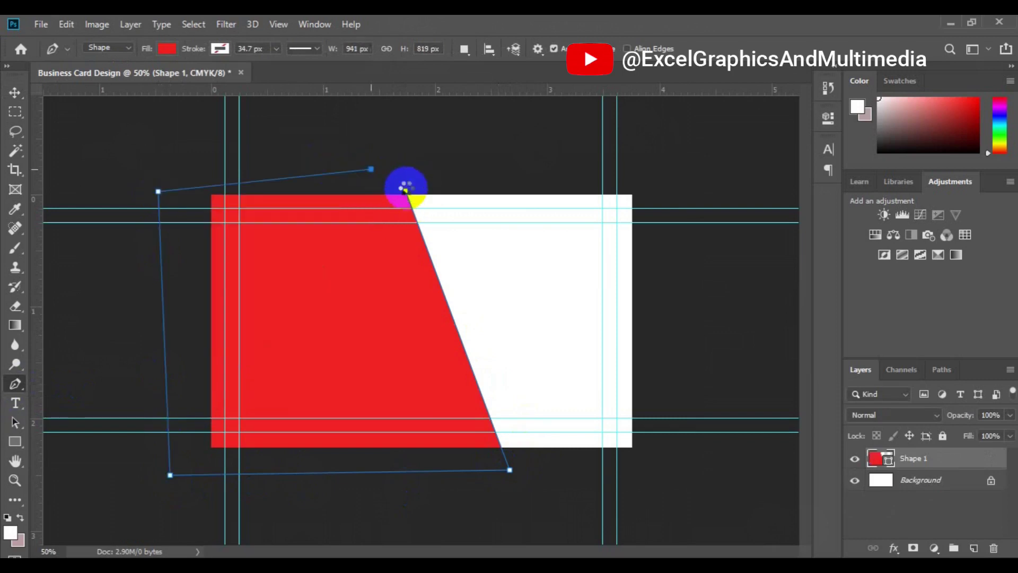
{"action": "left_click", "coordinate": [406, 192]}
Shift the red shape slightly to the left on the card.
{"action": "left_click", "coordinate": [15, 94]}
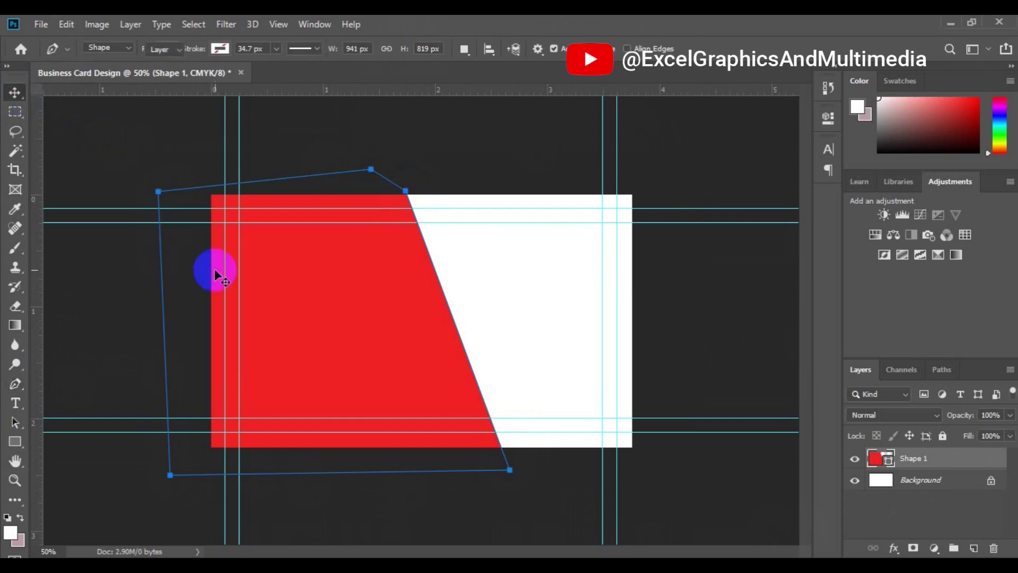
{"action": "left_click", "coordinate": [287, 322]}
{"action": "left_click_drag", "start_coordinate": [283, 326], "coordinate": [280, 323]}
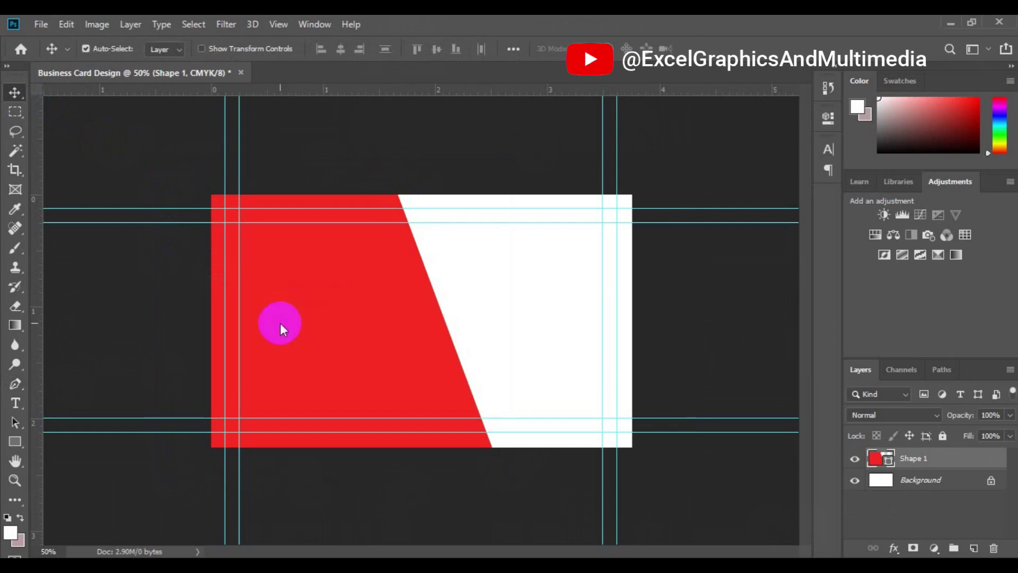
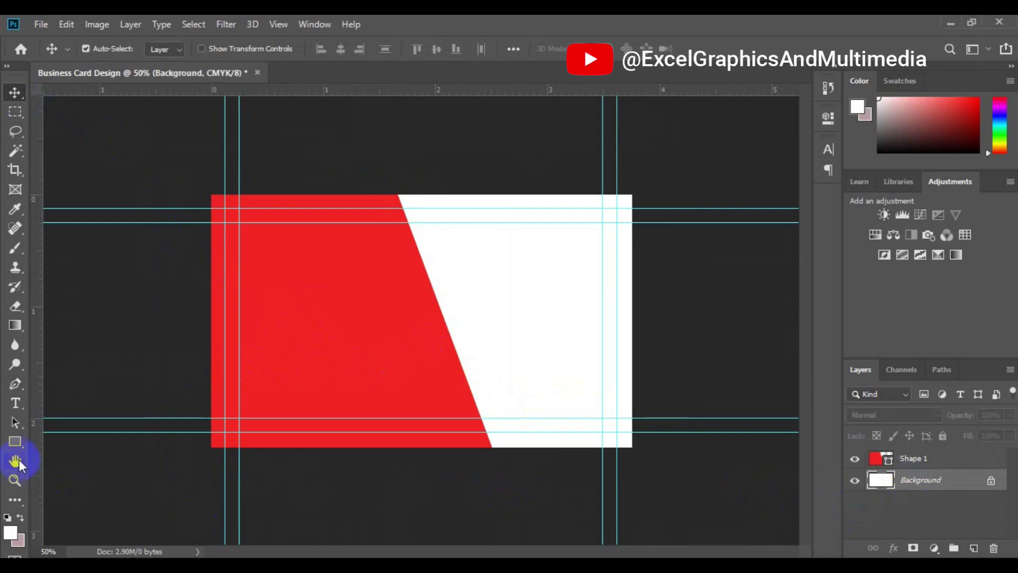
Draw a greyish-pink rectangle without stroke, about 321 by 514 px, on the card's lower right, beneath the red shape's layer.
{"action": "left_click", "coordinate": [14, 448]}
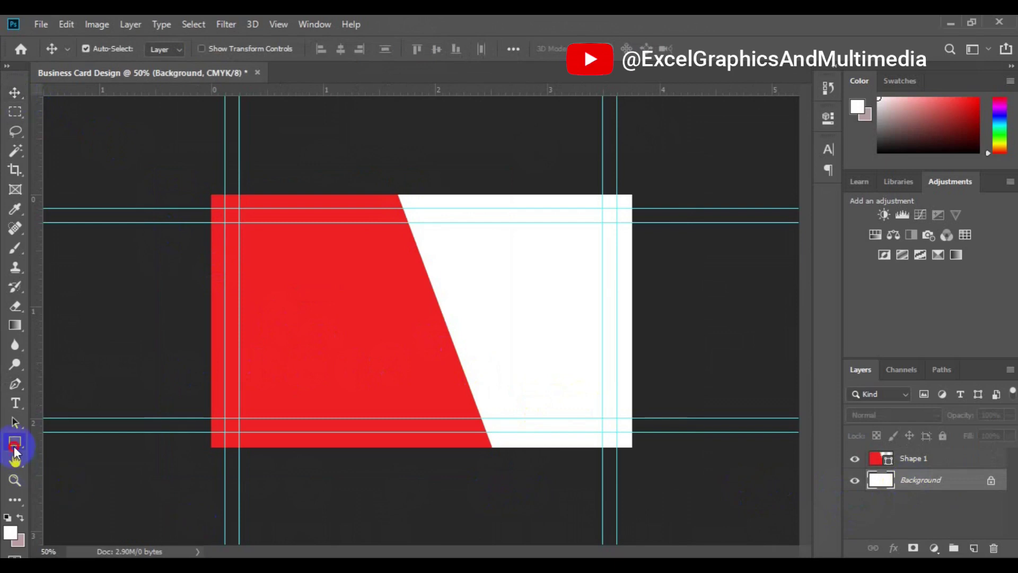
{"action": "left_click_drag", "start_coordinate": [15, 451], "coordinate": [69, 447]}
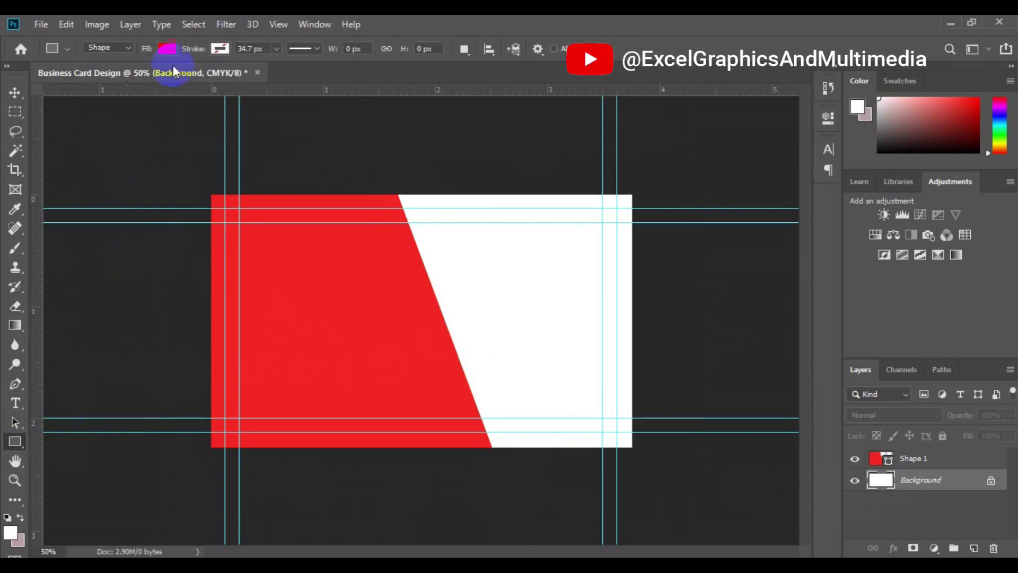
{"action": "left_click", "coordinate": [167, 48]}
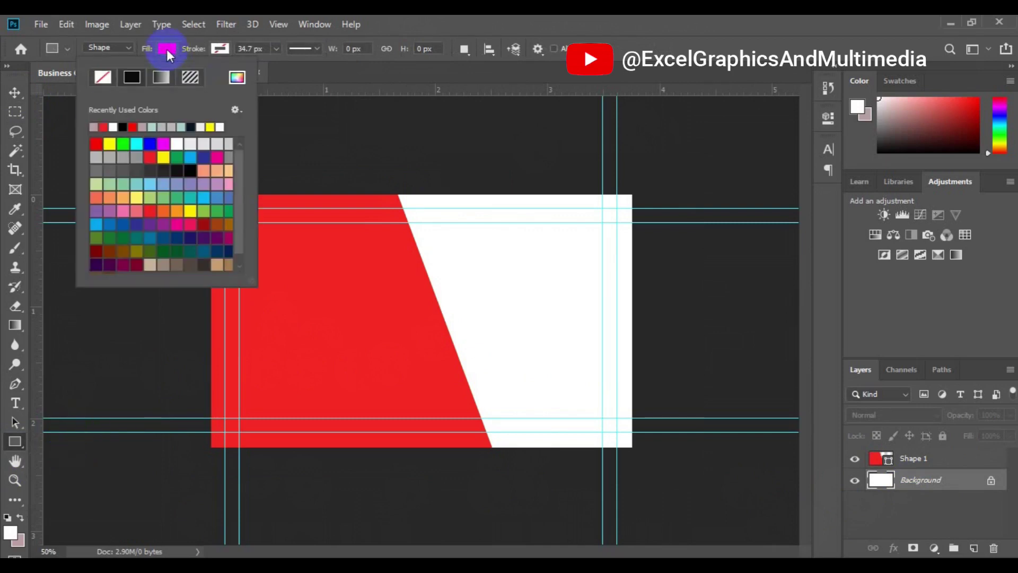
{"action": "left_click", "coordinate": [97, 126]}
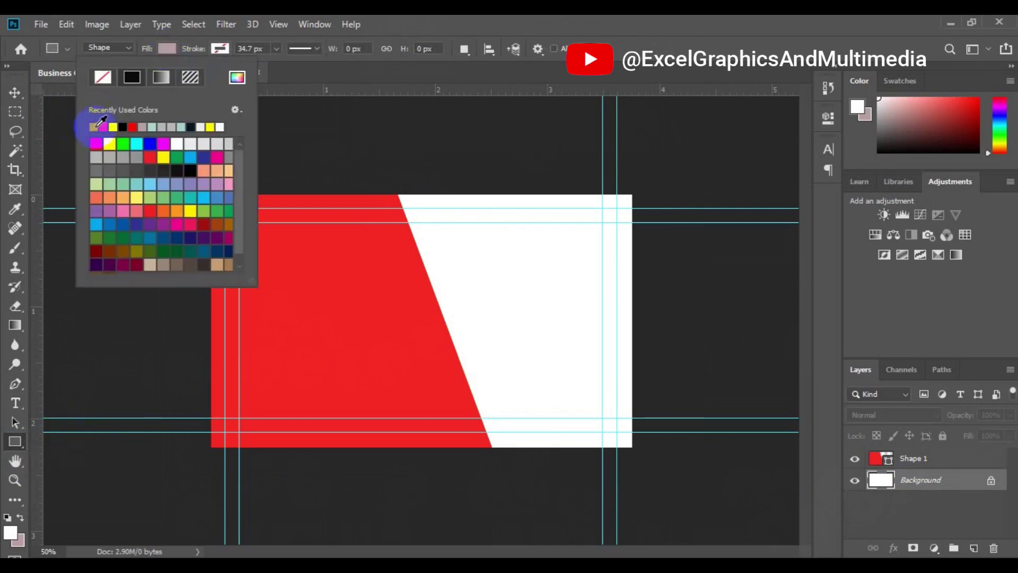
{"action": "left_click", "coordinate": [14, 446]}
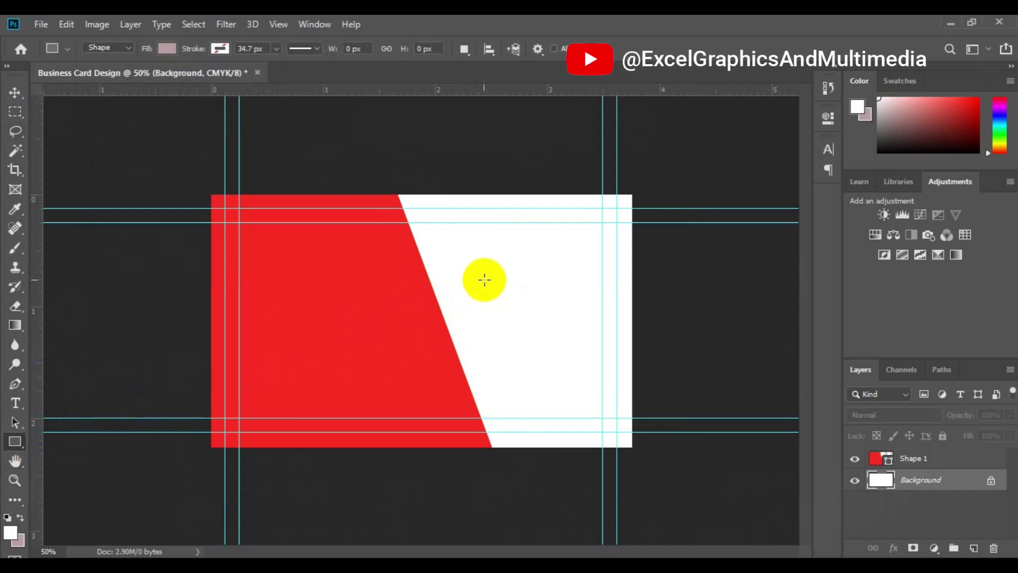
{"action": "left_click_drag", "start_coordinate": [473, 271], "coordinate": [591, 463]}
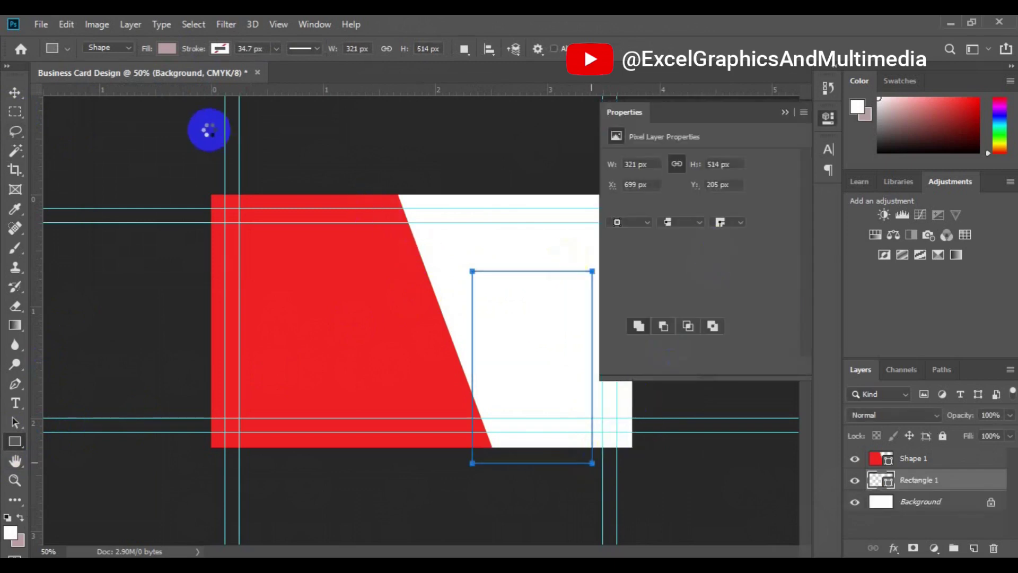
Skew the greyish-pink rectangle horizontally by about 19.3° to follow the red shape's slanted edge, accepting conversion to a regular path.
{"action": "left_click", "coordinate": [68, 27]}
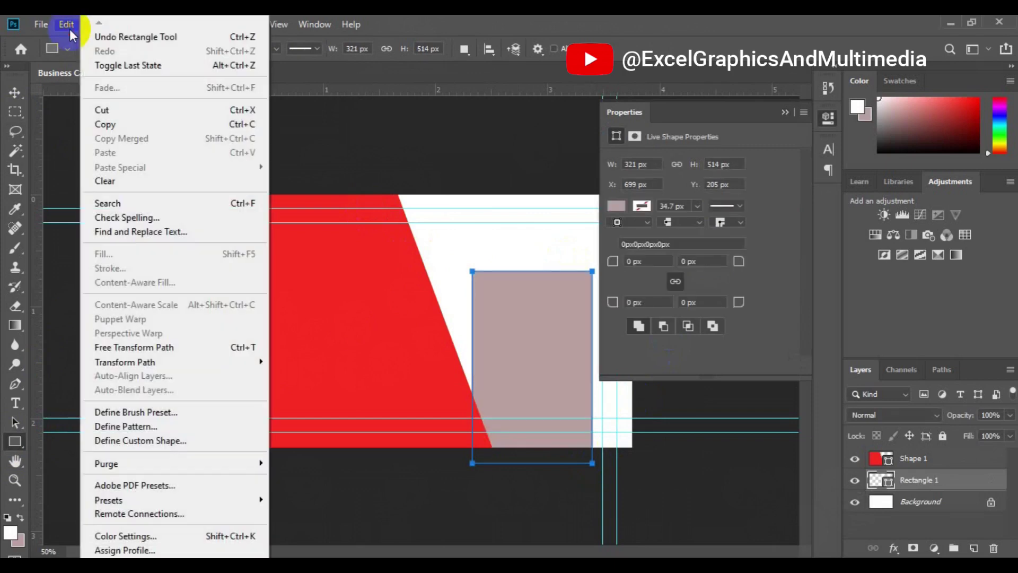
{"action": "left_click", "coordinate": [160, 345]}
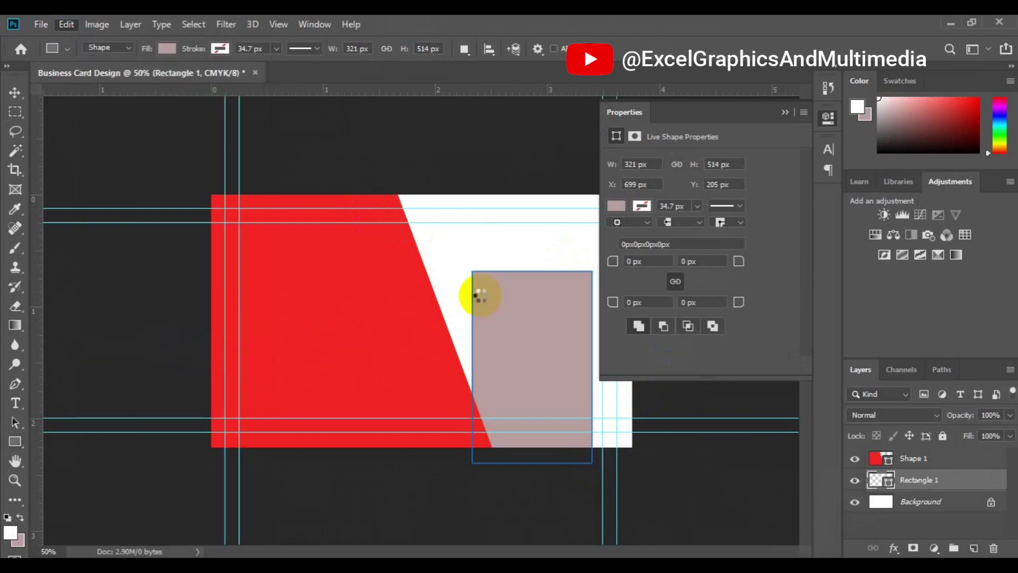
{"action": "right_click", "coordinate": [538, 293]}
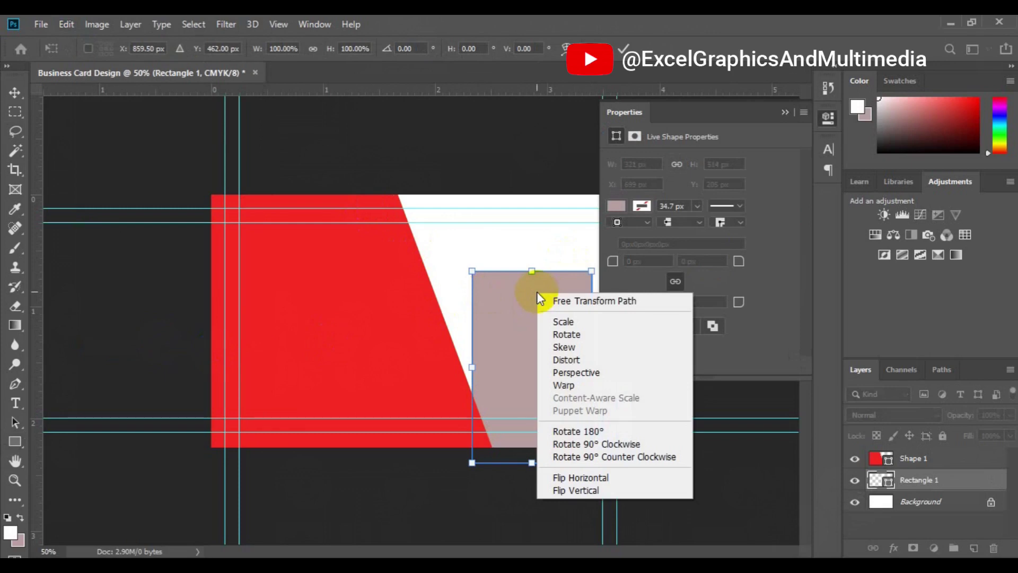
{"action": "left_click", "coordinate": [570, 347]}
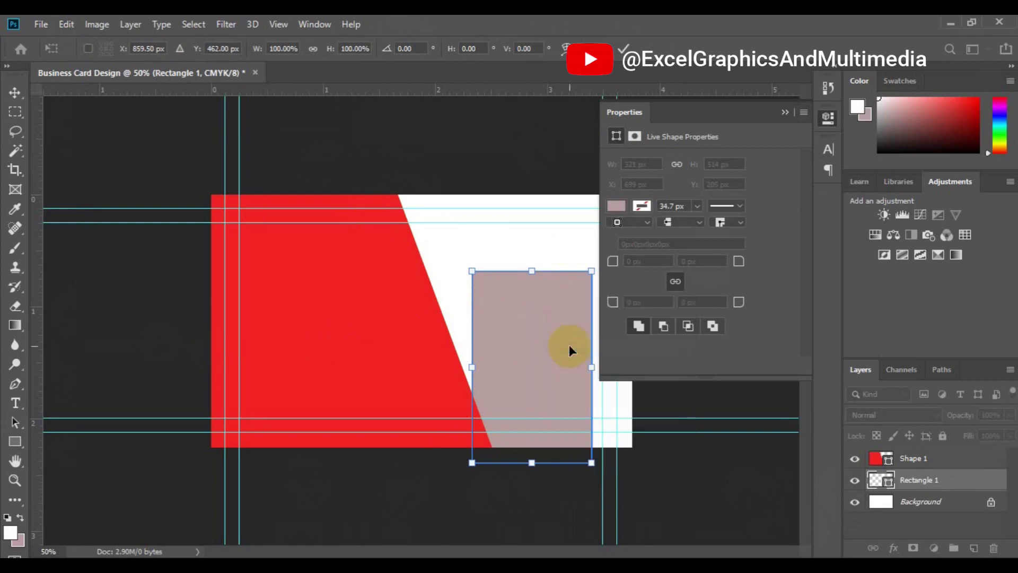
{"action": "left_click_drag", "start_coordinate": [531, 272], "coordinate": [465, 293]}
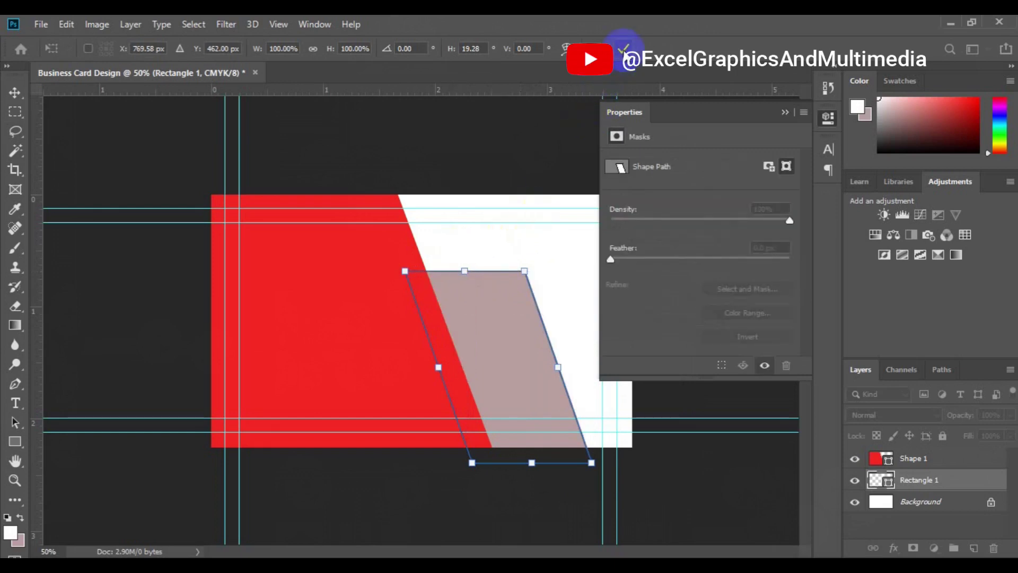
{"action": "left_click", "coordinate": [625, 49]}
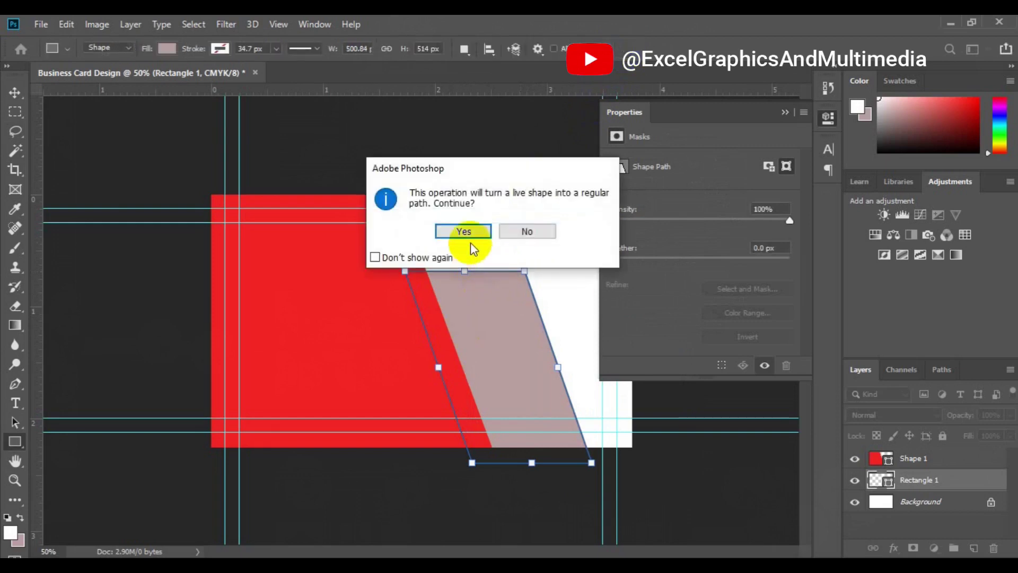
{"action": "left_click", "coordinate": [465, 233]}
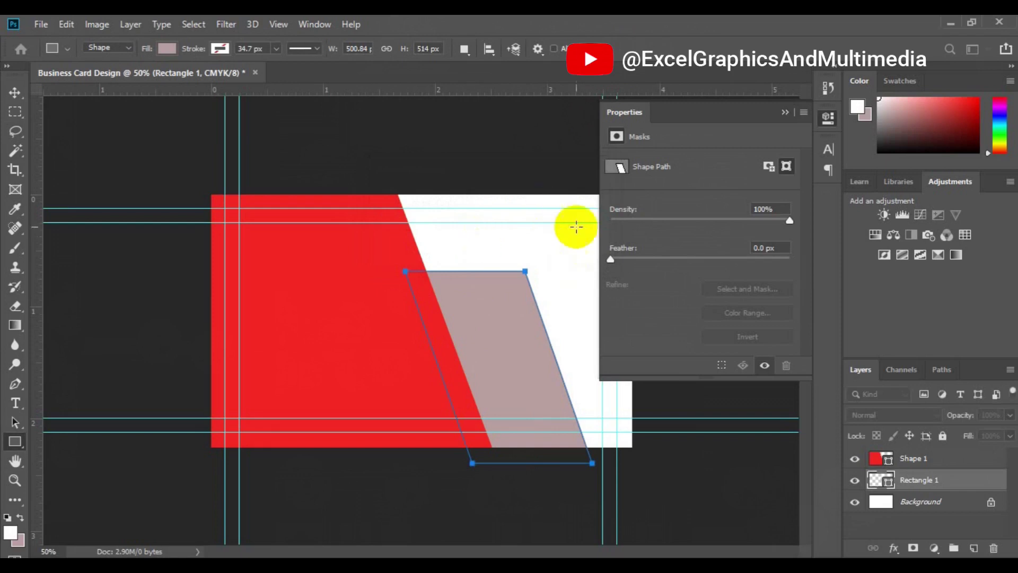
{"action": "left_click", "coordinate": [786, 113]}
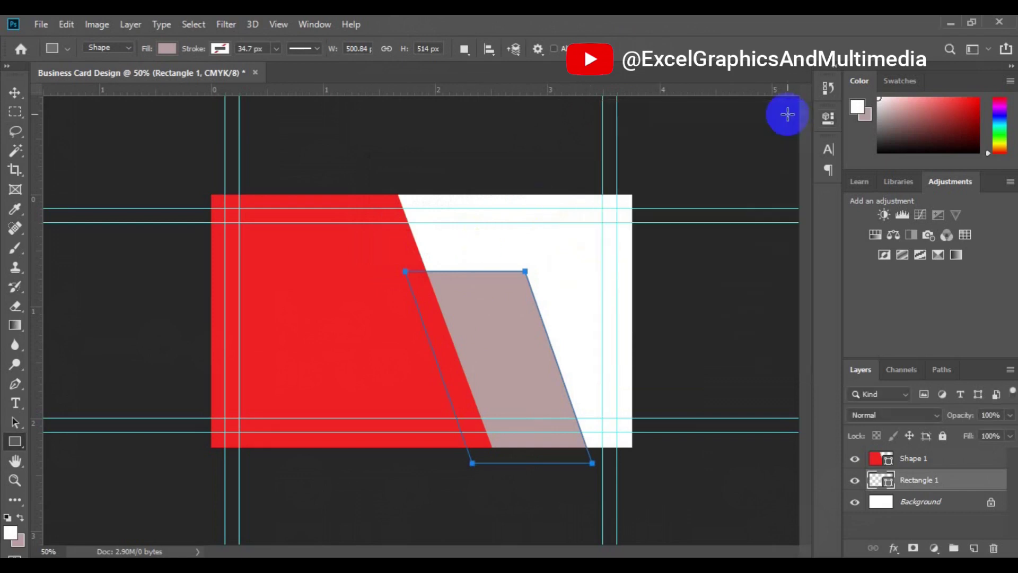
Move the greyish-pink parallelogram right, leaving a narrow white gap beside the red shape's slanted edge.
{"action": "key", "text": "v"}
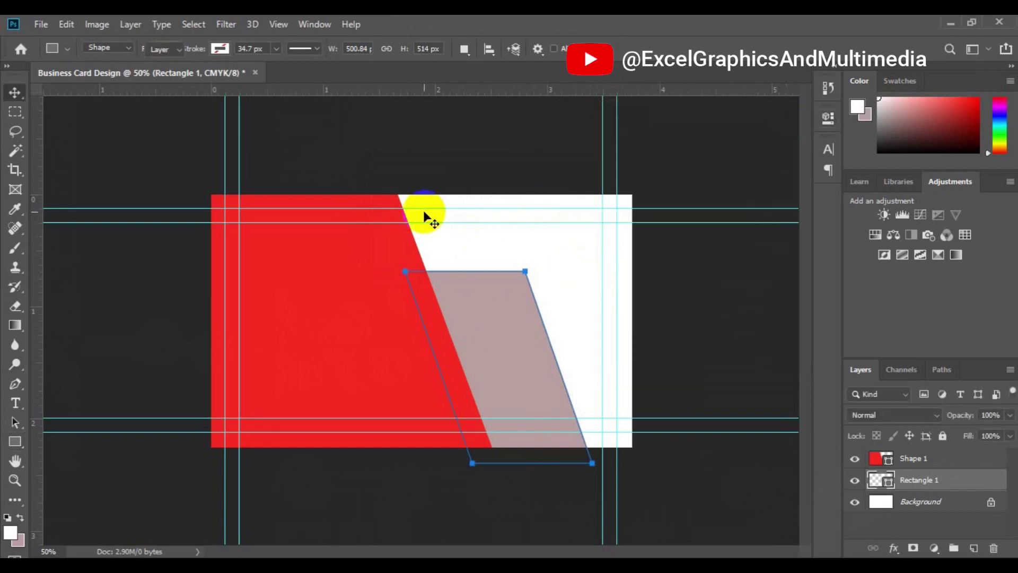
{"action": "left_click", "coordinate": [512, 356]}
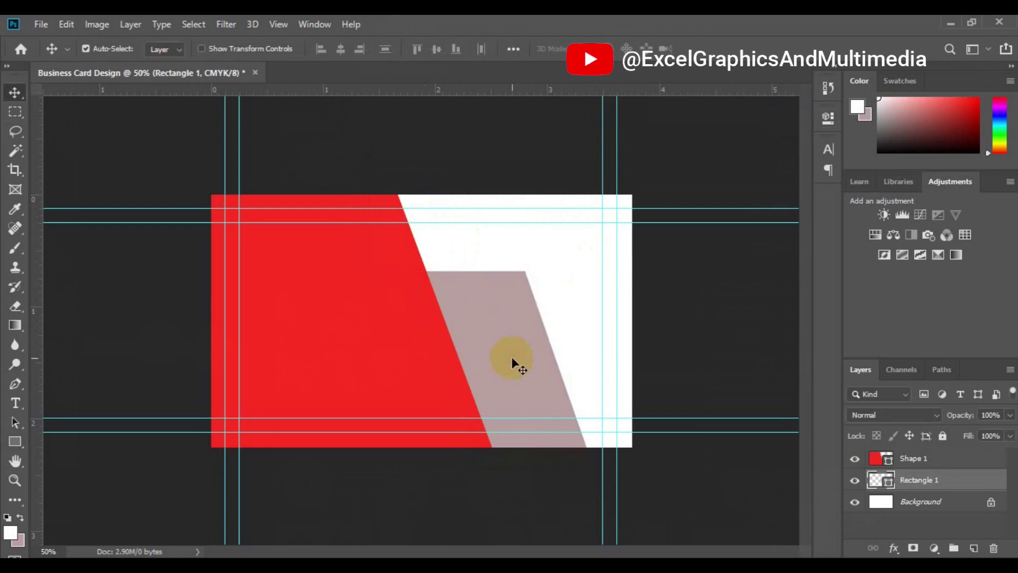
{"action": "left_click_drag", "start_coordinate": [512, 356], "coordinate": [558, 361]}
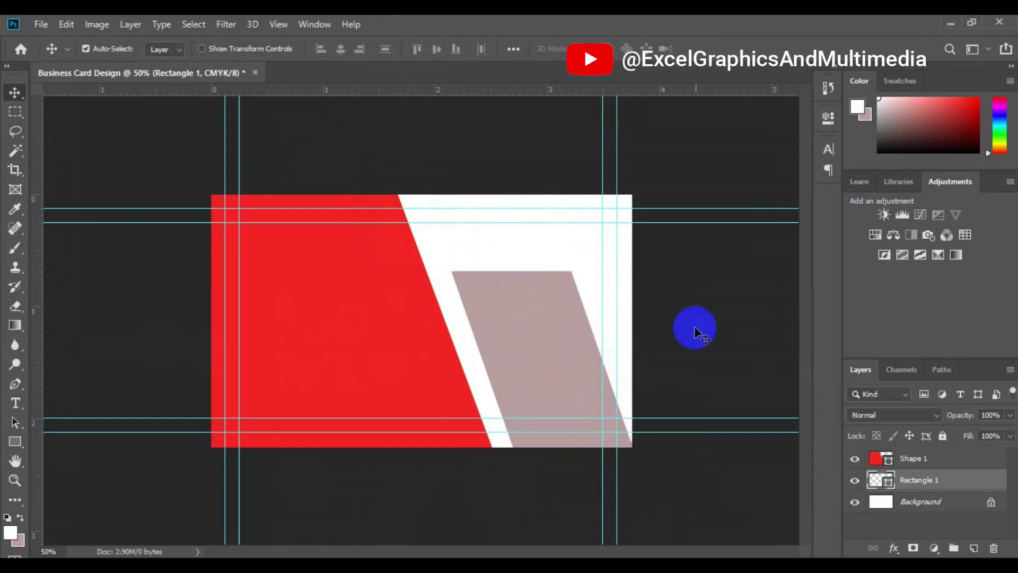
Duplicate the Rectangle 1 layer within the same document under the name "overlay".
{"action": "right_click", "coordinate": [923, 485]}
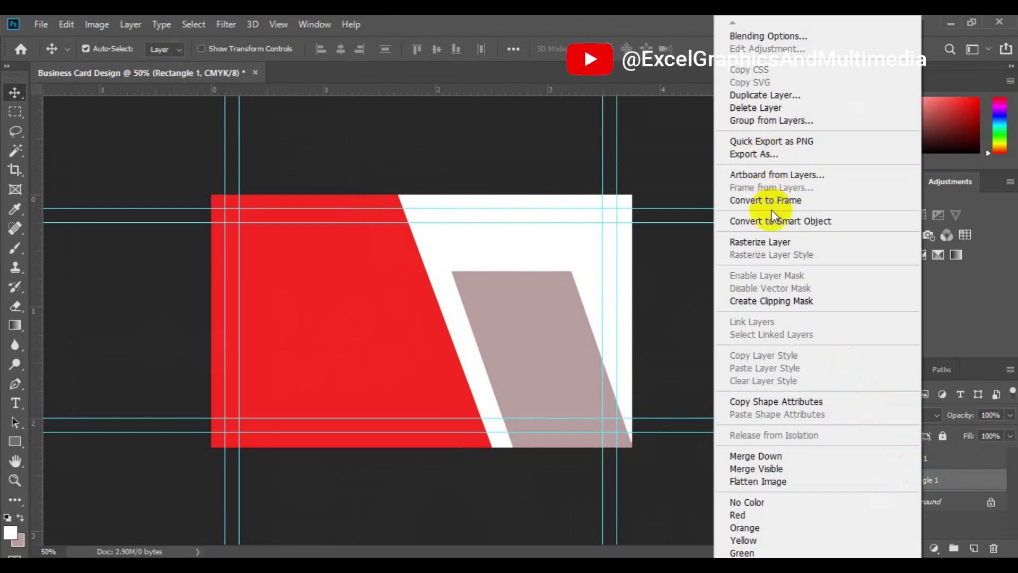
{"action": "left_click", "coordinate": [773, 95]}
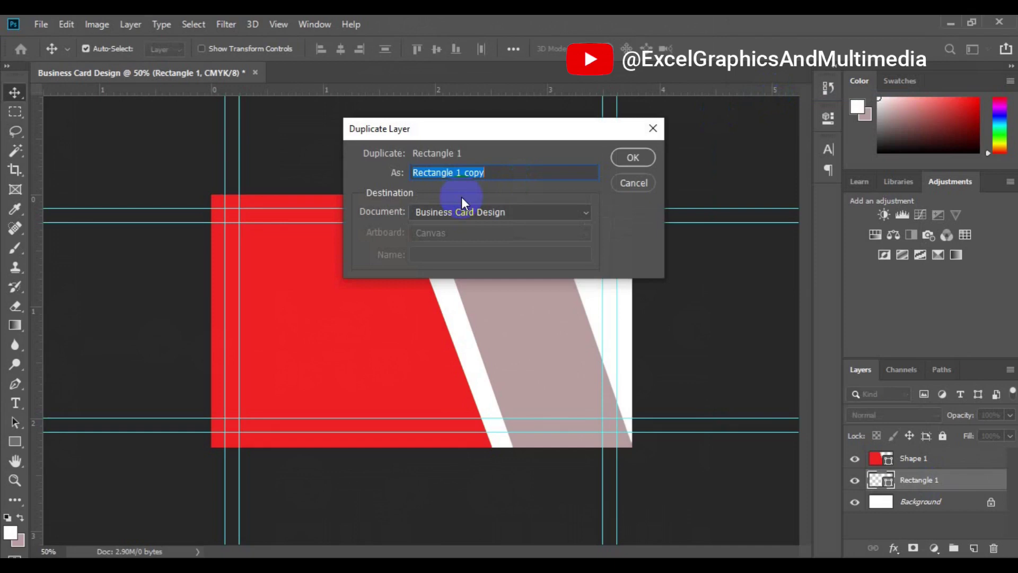
{"action": "type", "text": "overlay"}
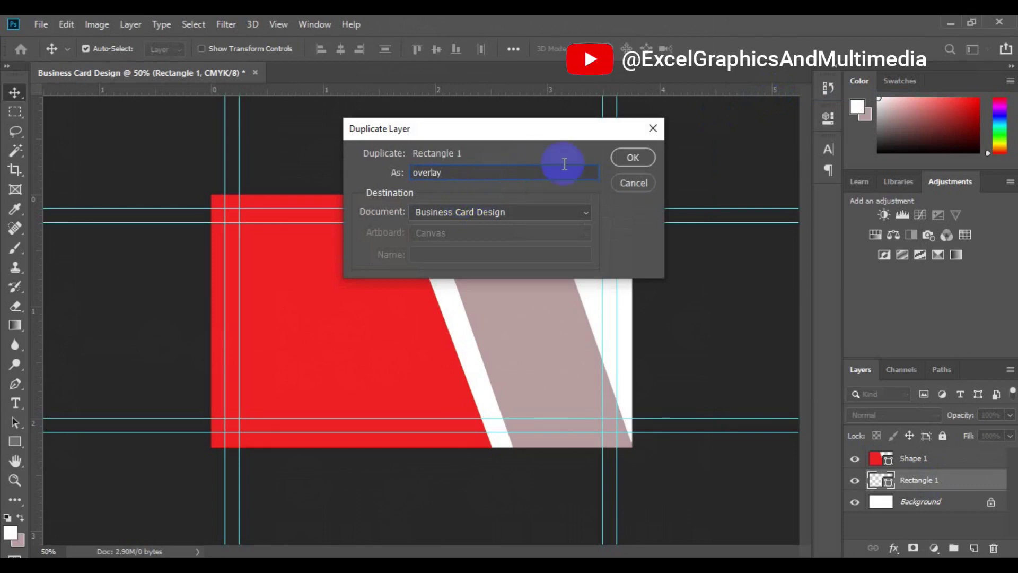
{"action": "left_click", "coordinate": [631, 158]}
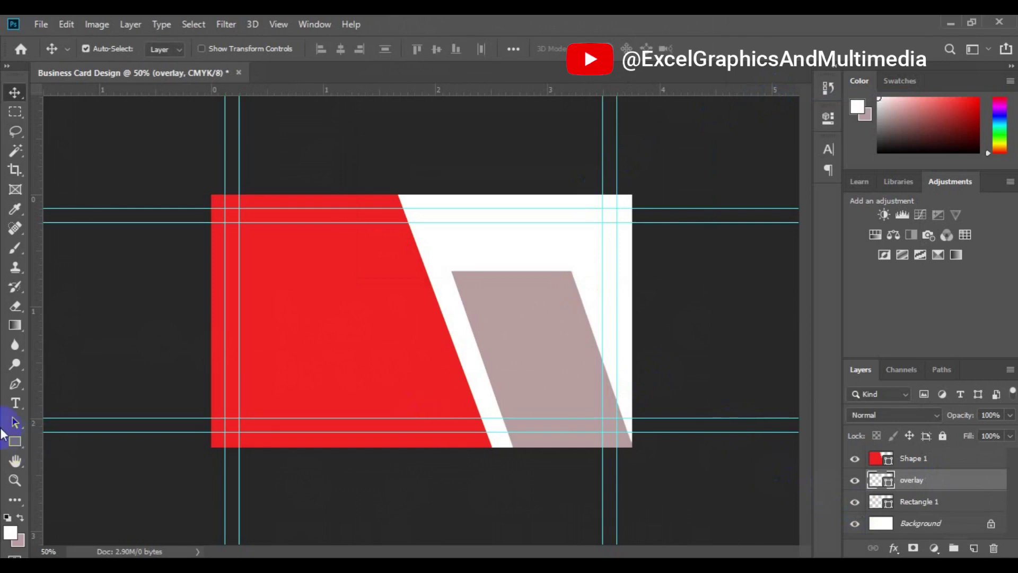
Give the overlay parallelogram a solid yellow stroke.
{"action": "left_click", "coordinate": [15, 442]}
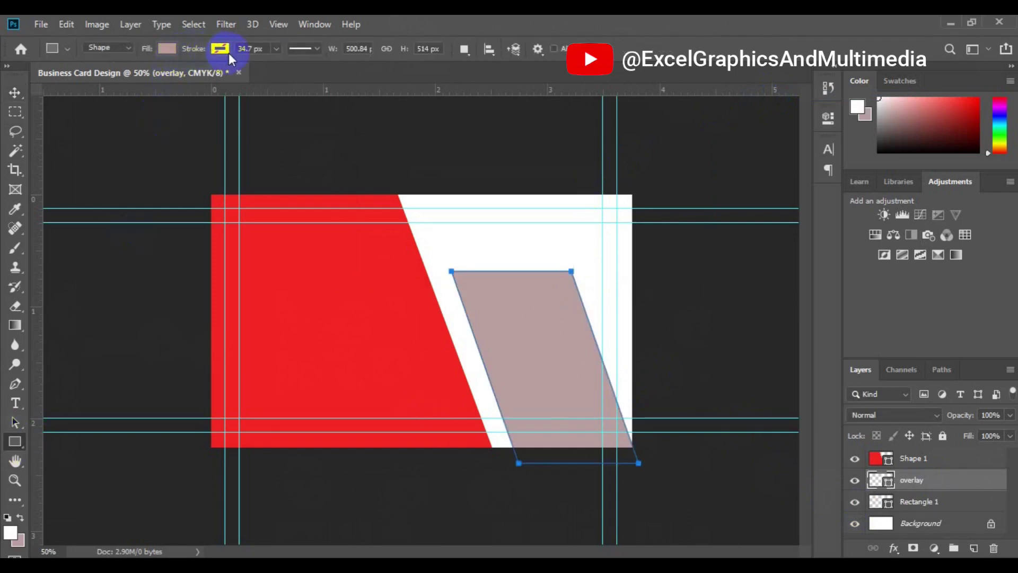
{"action": "left_click", "coordinate": [229, 53]}
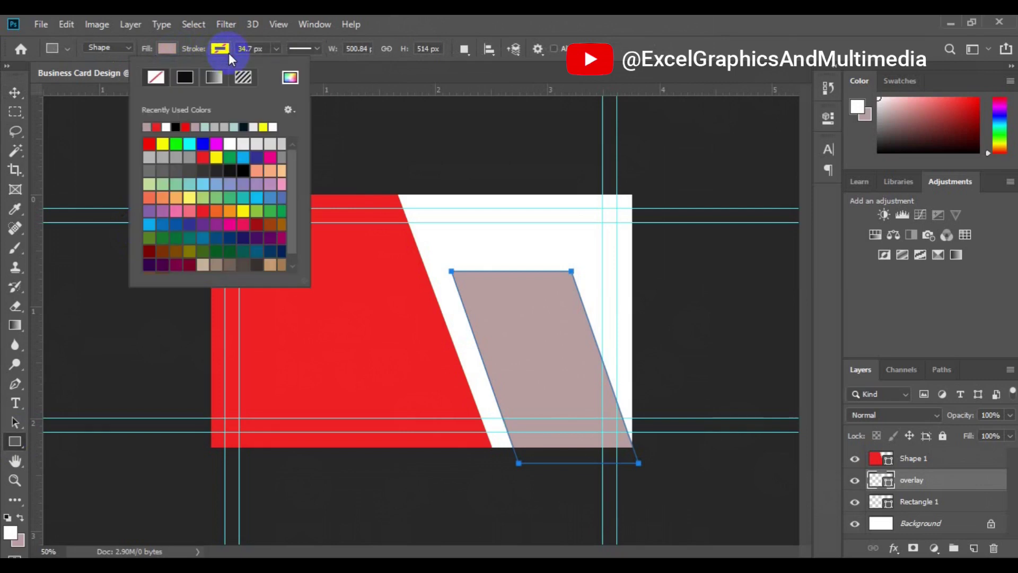
{"action": "left_click", "coordinate": [163, 142]}
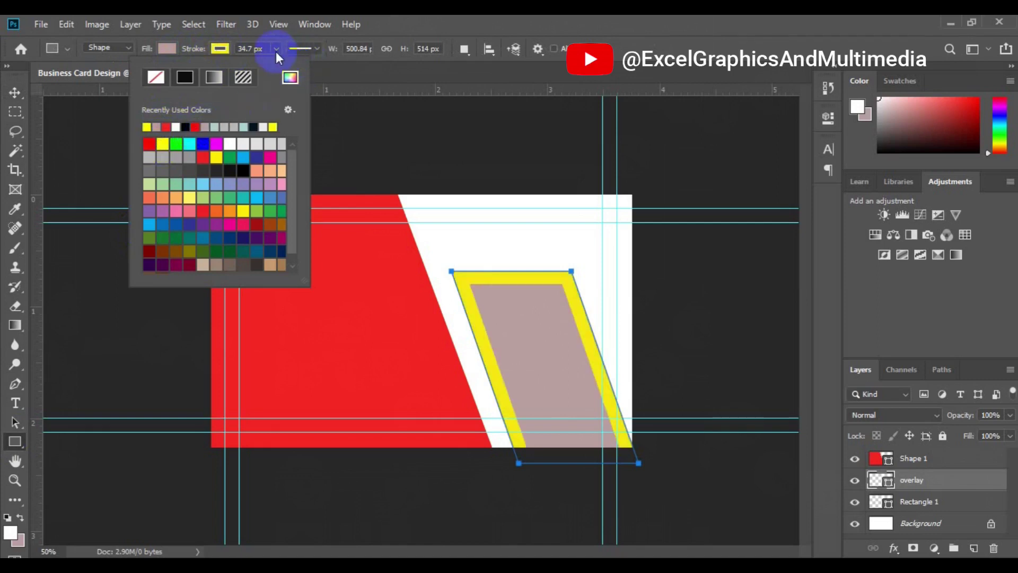
Set the overlay parallelogram's stroke width to 40 px, and hide the overlay layer.
{"action": "left_click", "coordinate": [255, 48]}
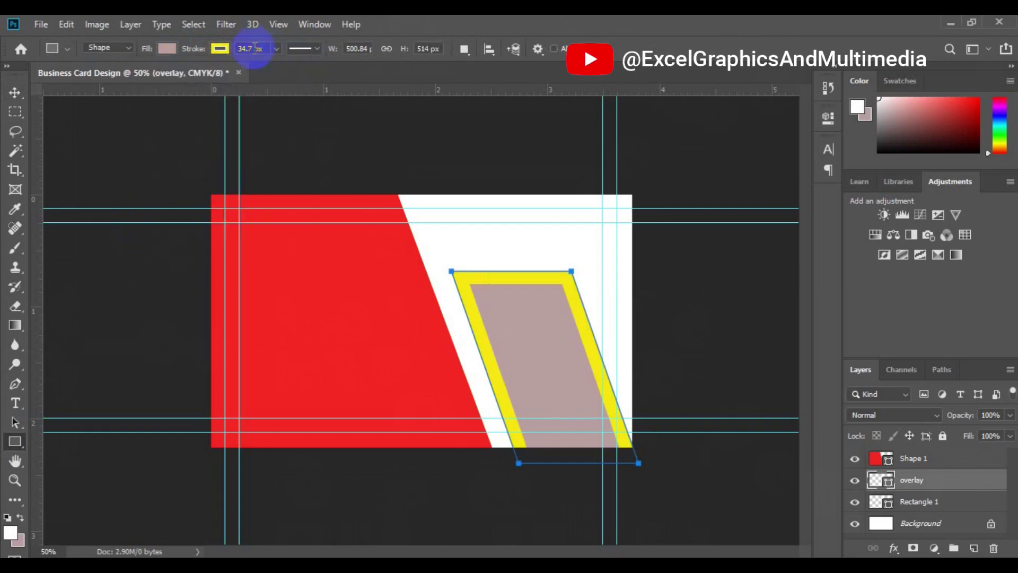
{"action": "double_click", "coordinate": [254, 48]}
{"action": "type", "text": "40"}
{"action": "key", "text": "Return"}
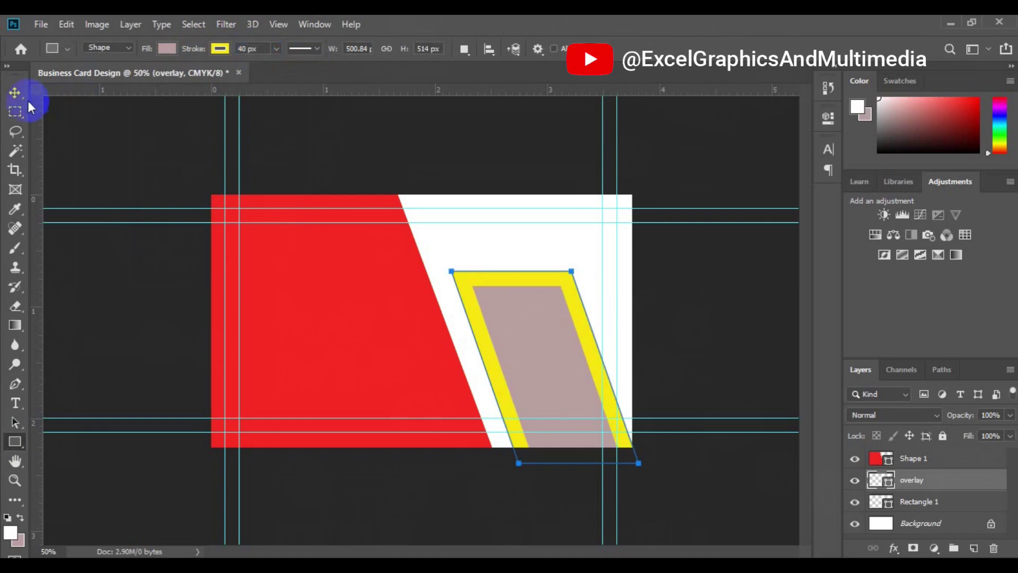
{"action": "left_click", "coordinate": [19, 97]}
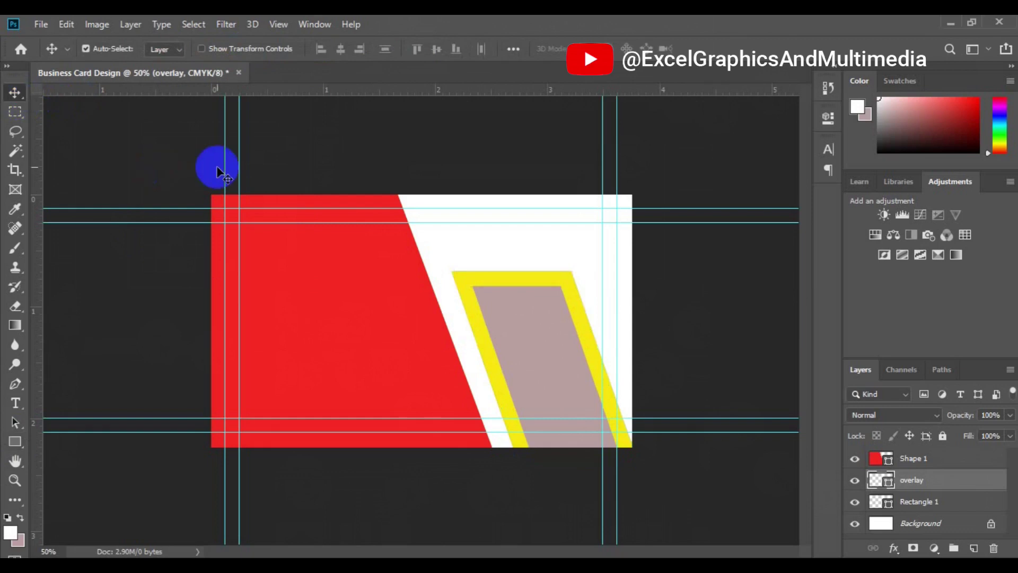
{"action": "left_click", "coordinate": [856, 481]}
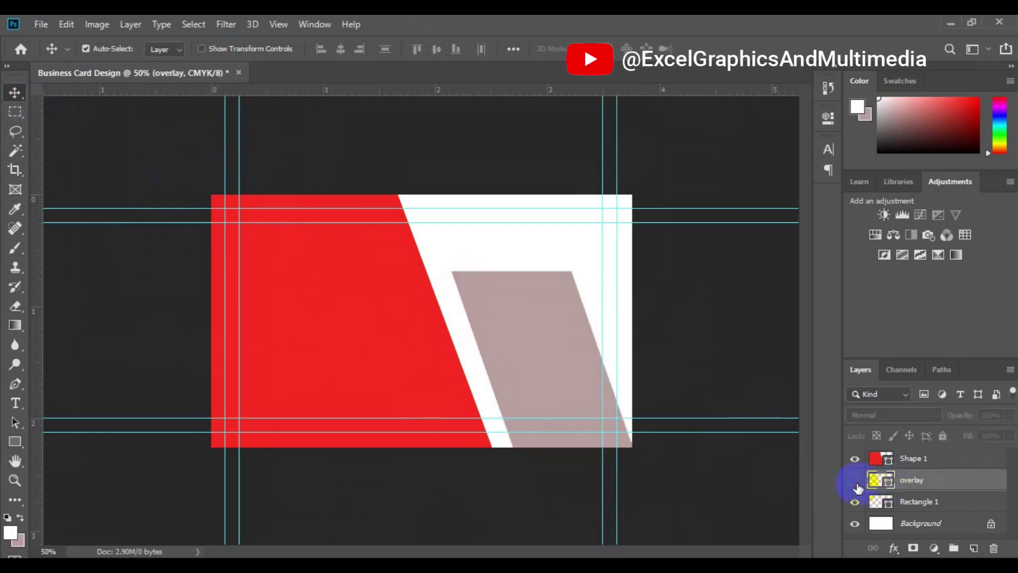
Duplicate the greyish-pink Rectangle 1 parallelogram, offset right and slightly down past the card's edge, and recolour the copy dark brown.
{"action": "left_click", "coordinate": [539, 379]}
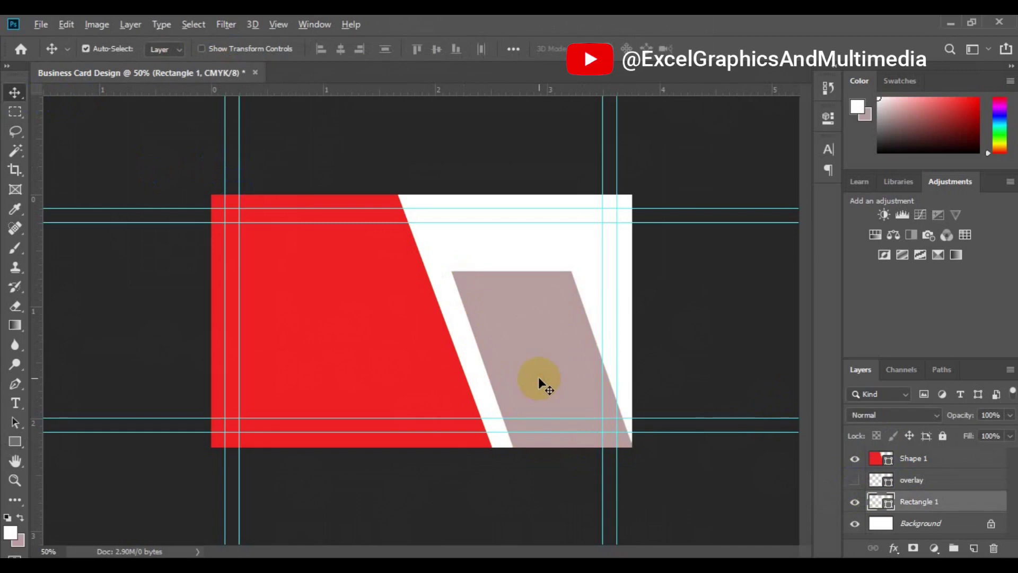
{"action": "left_click_drag", "start_coordinate": [538, 378], "coordinate": [664, 396]}
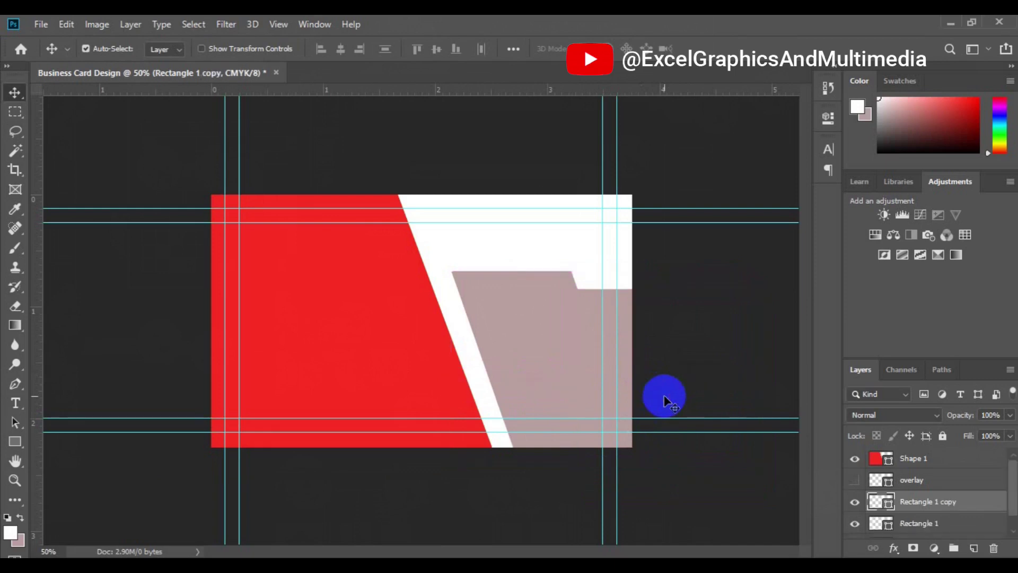
{"action": "left_click", "coordinate": [890, 508]}
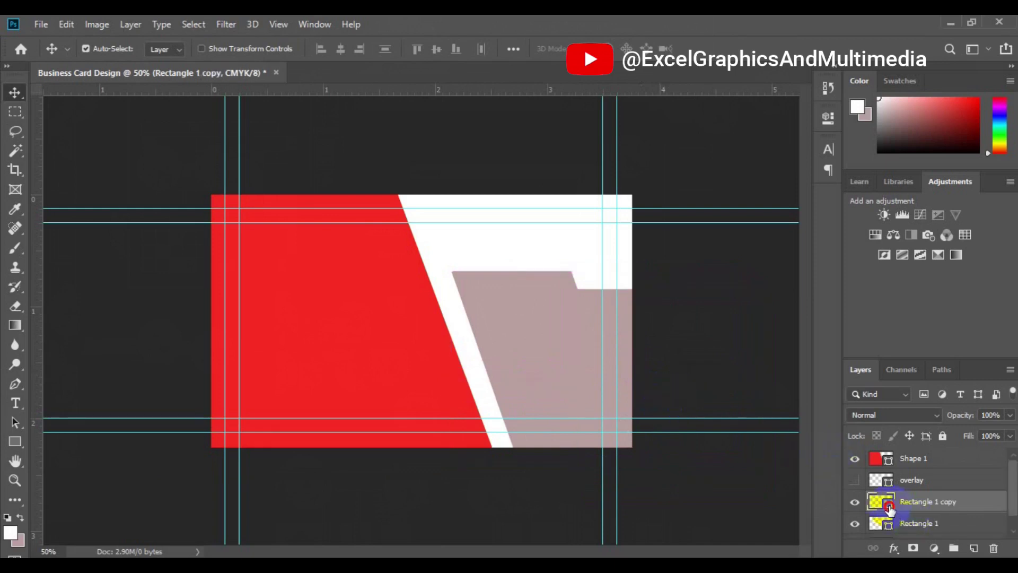
{"action": "double_click", "coordinate": [890, 508]}
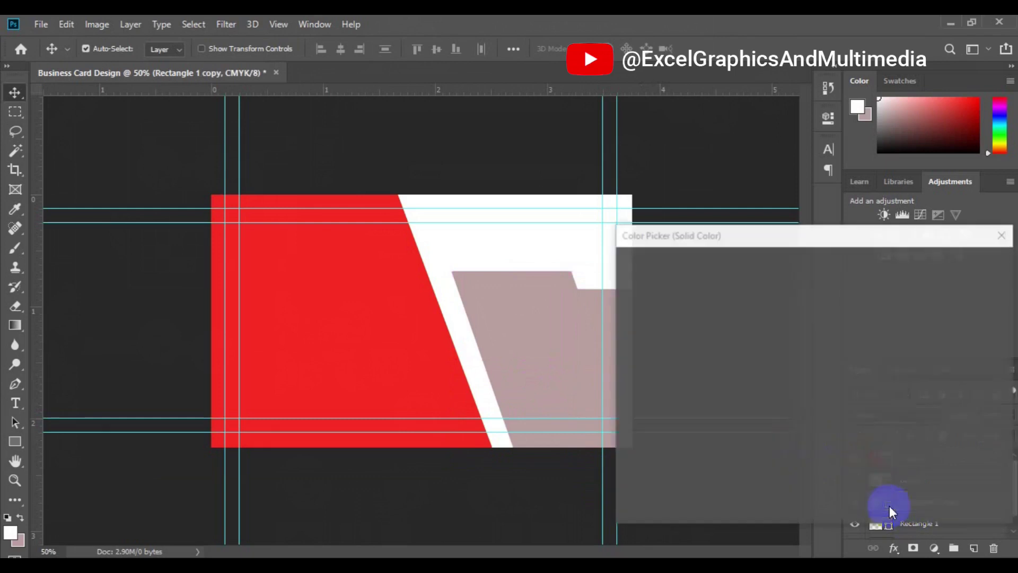
{"action": "left_click", "coordinate": [687, 401]}
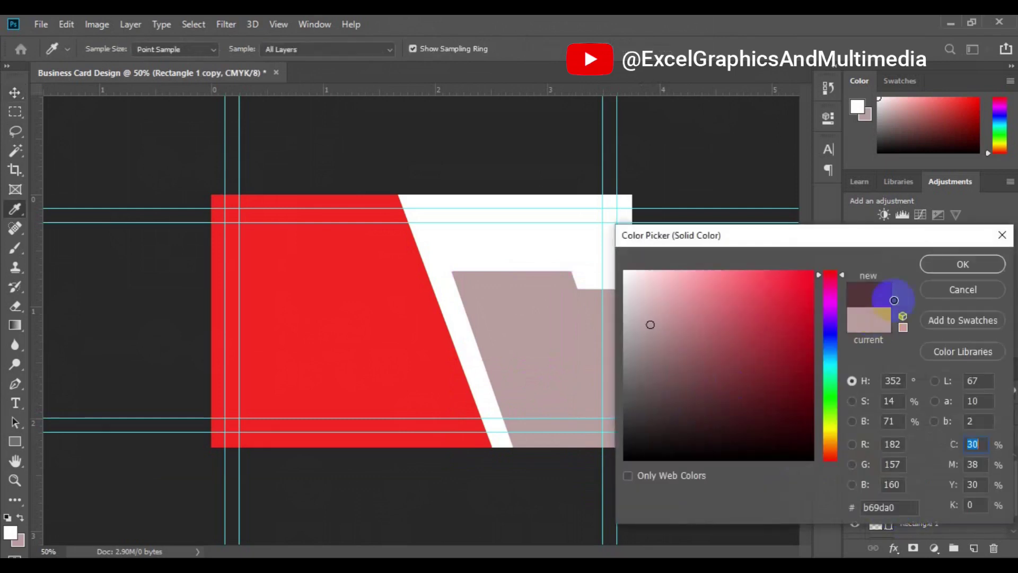
{"action": "left_click", "coordinate": [947, 264]}
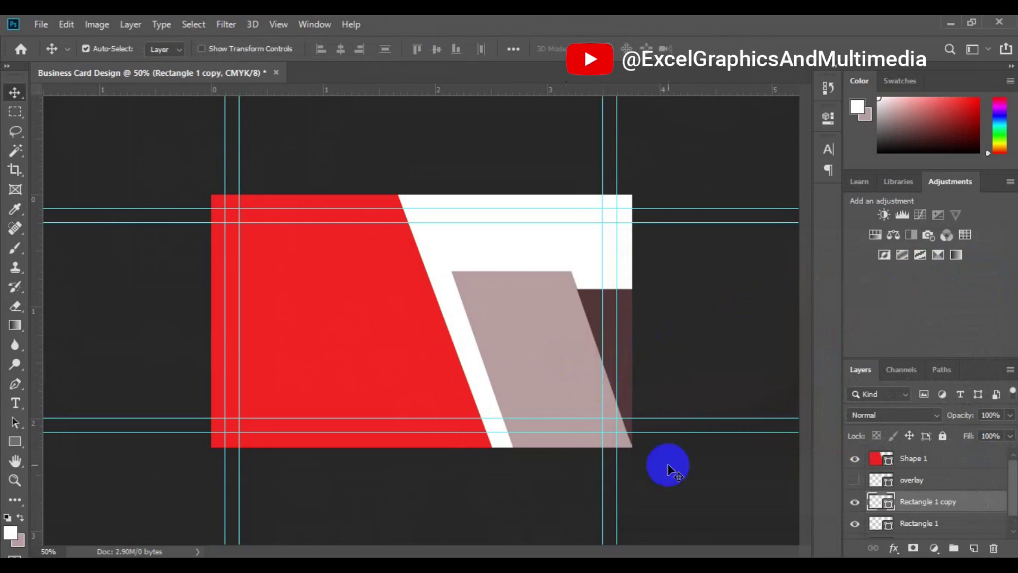
Duplicate the dark brown parallelogram slightly to the right and fill the copy with greyish-pink #b79da0 sampled from the large parallelogram.
{"action": "left_click", "coordinate": [923, 503]}
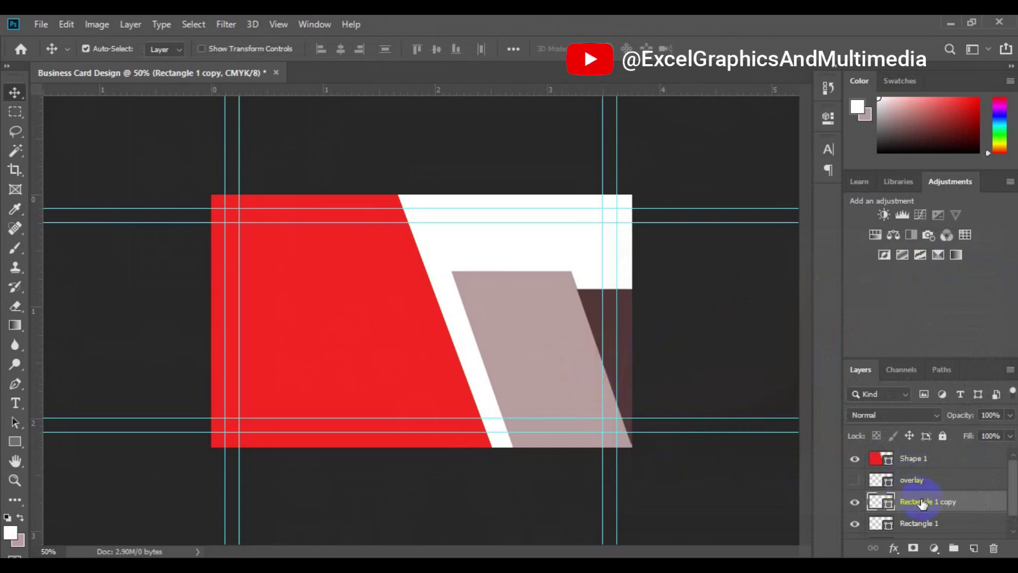
{"action": "left_click", "coordinate": [588, 341]}
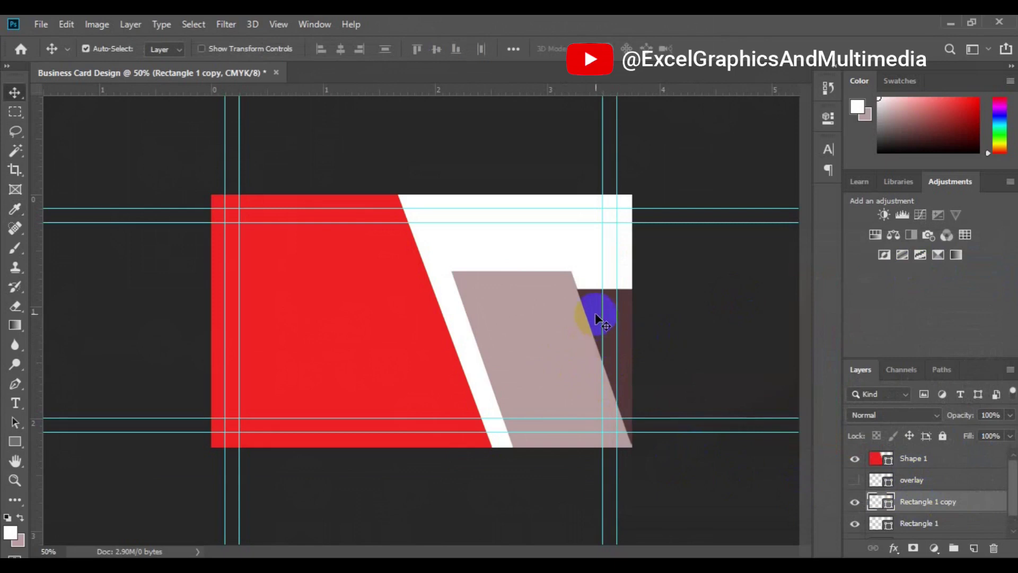
{"action": "left_click_drag", "start_coordinate": [595, 313], "coordinate": [620, 317]}
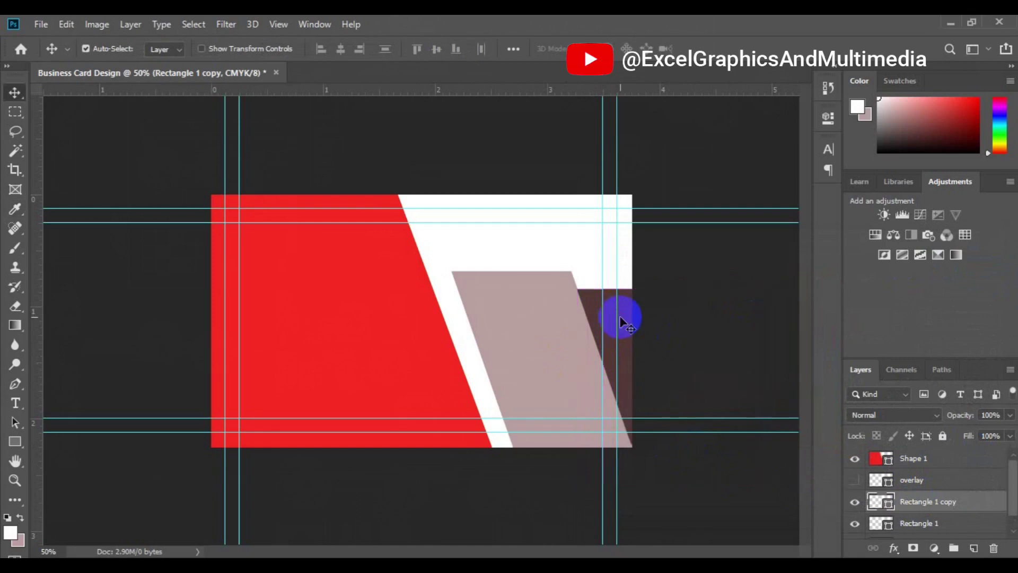
{"action": "left_click", "coordinate": [888, 508]}
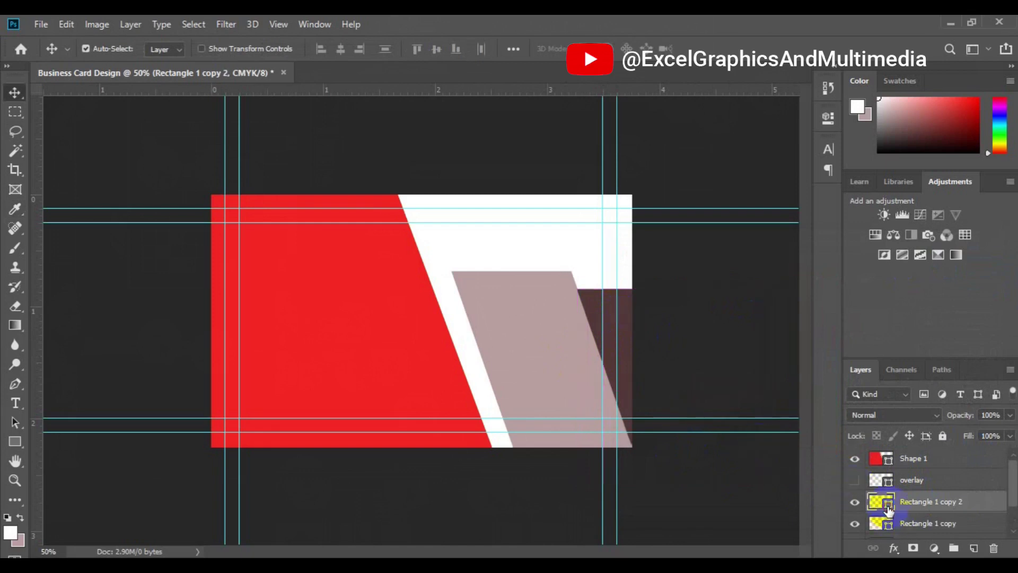
{"action": "double_click", "coordinate": [889, 508]}
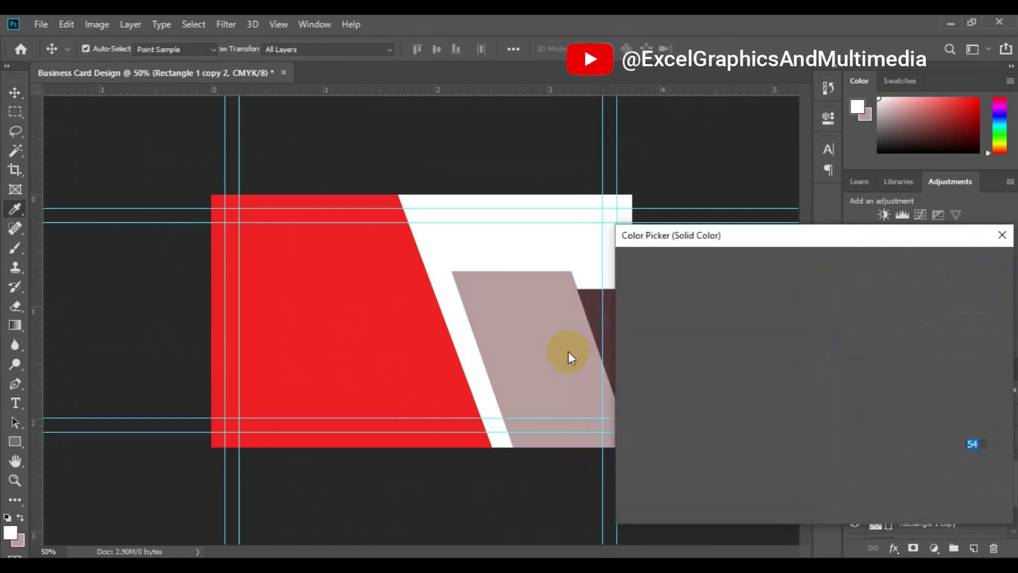
{"action": "left_click", "coordinate": [940, 266]}
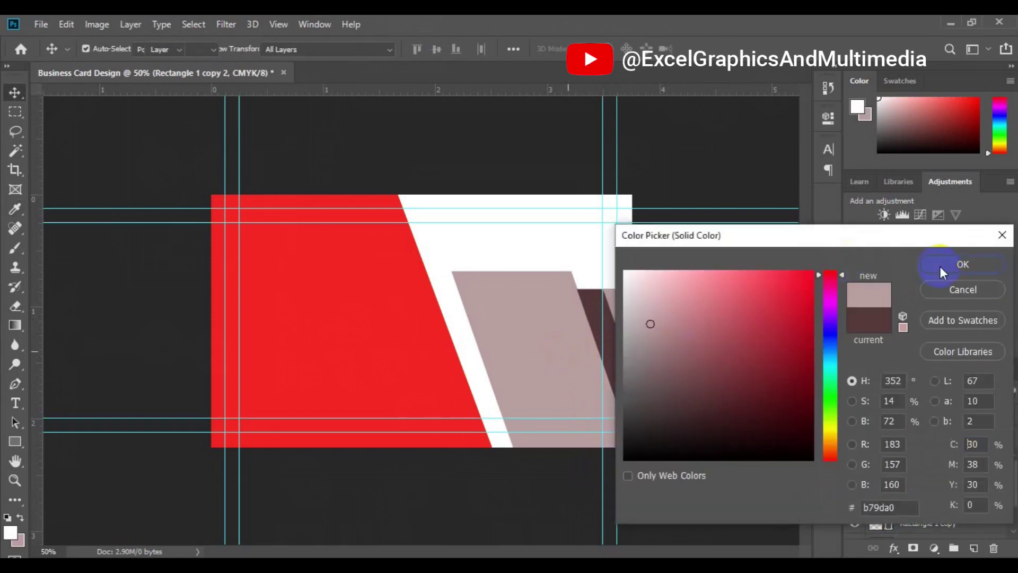
{"action": "left_click", "coordinate": [619, 212]}
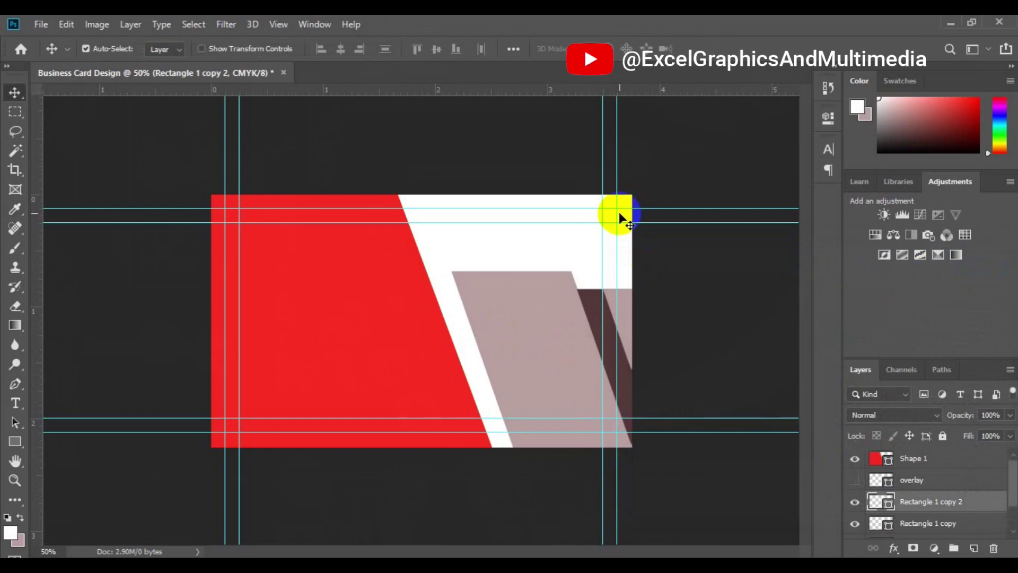
Duplicate the large Rectangle 1 parallelogram up and left against the red shape's upper edge, filling the copy with sampled dark brown #513639.
{"action": "left_click", "coordinate": [528, 353]}
{"action": "left_click_drag", "start_coordinate": [529, 354], "coordinate": [430, 177]}
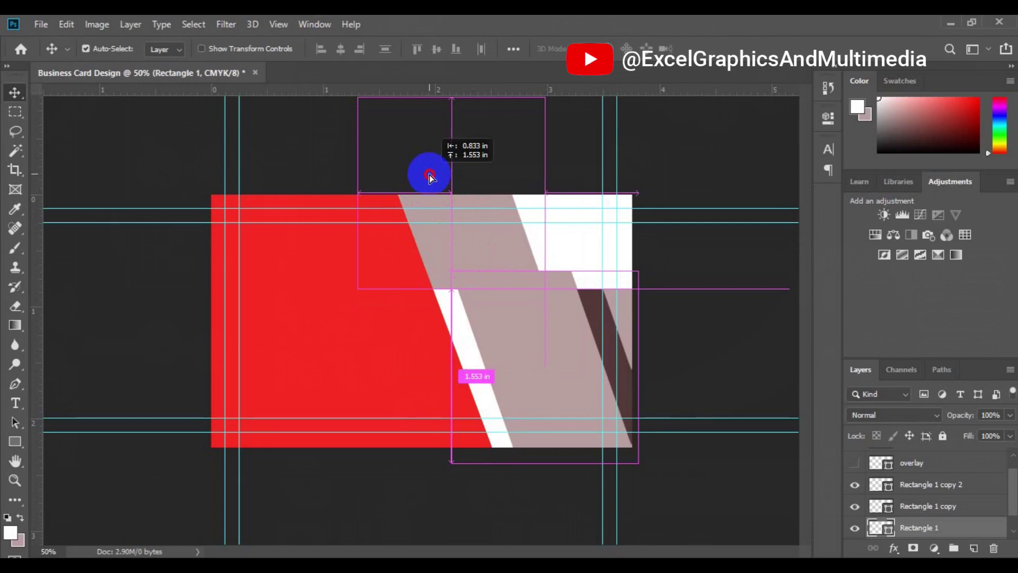
{"action": "left_click_drag", "start_coordinate": [430, 178], "coordinate": [429, 174]}
{"action": "left_click", "coordinate": [889, 530]}
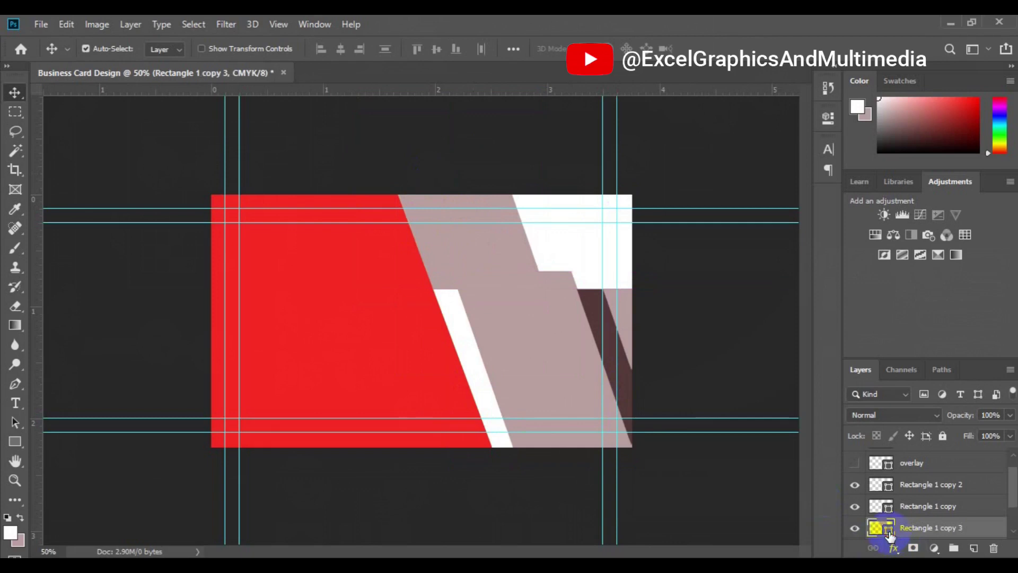
{"action": "left_click", "coordinate": [588, 296]}
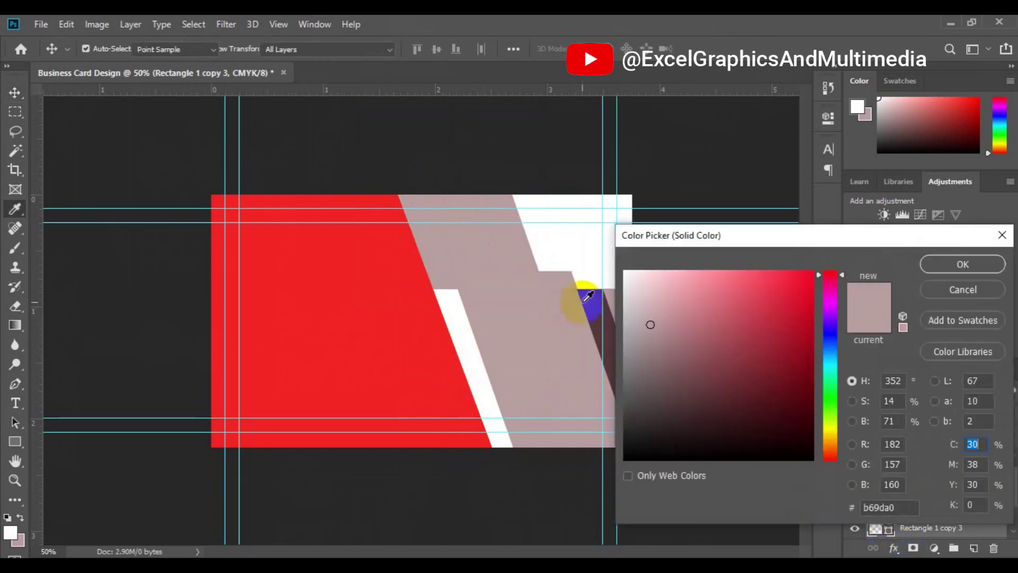
{"action": "left_click", "coordinate": [590, 297]}
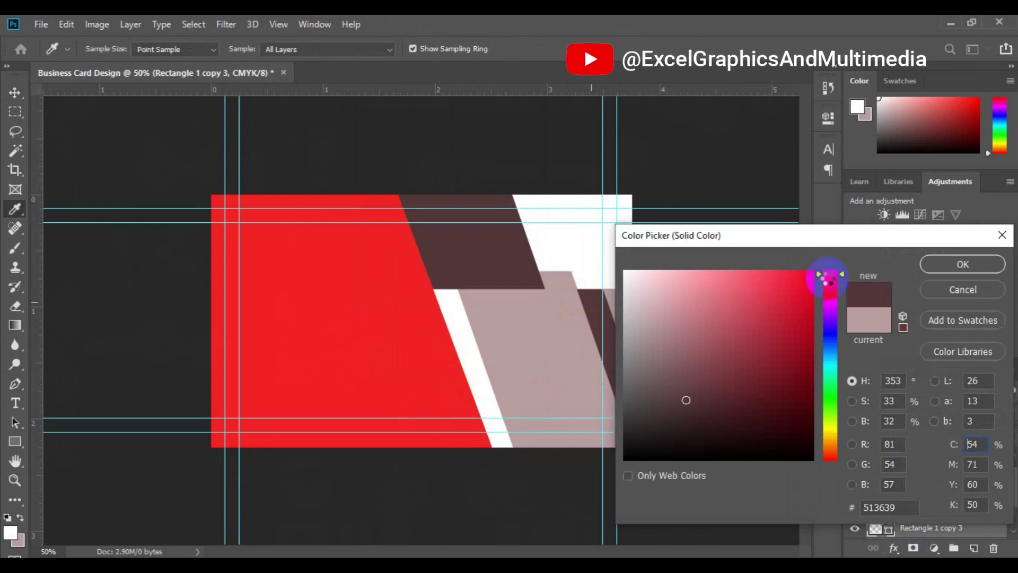
{"action": "left_click", "coordinate": [933, 266]}
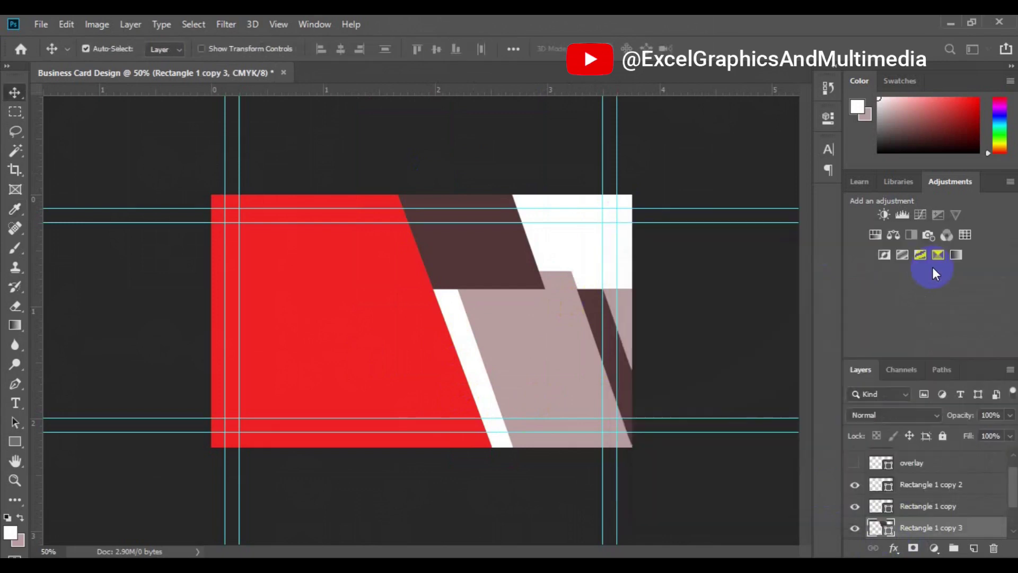
Move the Rectangle 1 copy 3 layer below Rectangle 1 and shift its dark shape slightly down along the red edge.
{"action": "left_click_drag", "start_coordinate": [1011, 491], "coordinate": [964, 529]}
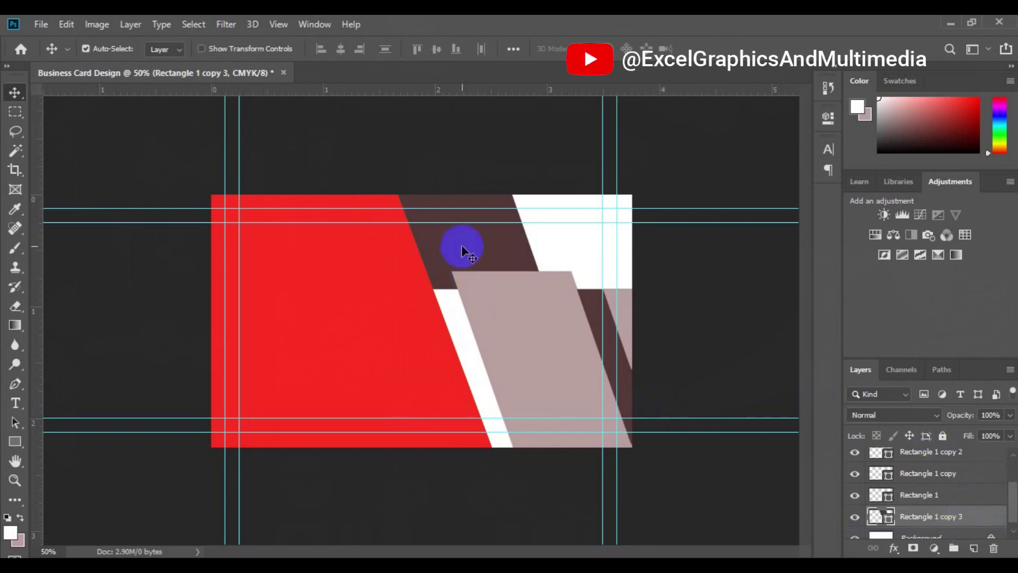
{"action": "left_click_drag", "start_coordinate": [462, 258], "coordinate": [463, 257]}
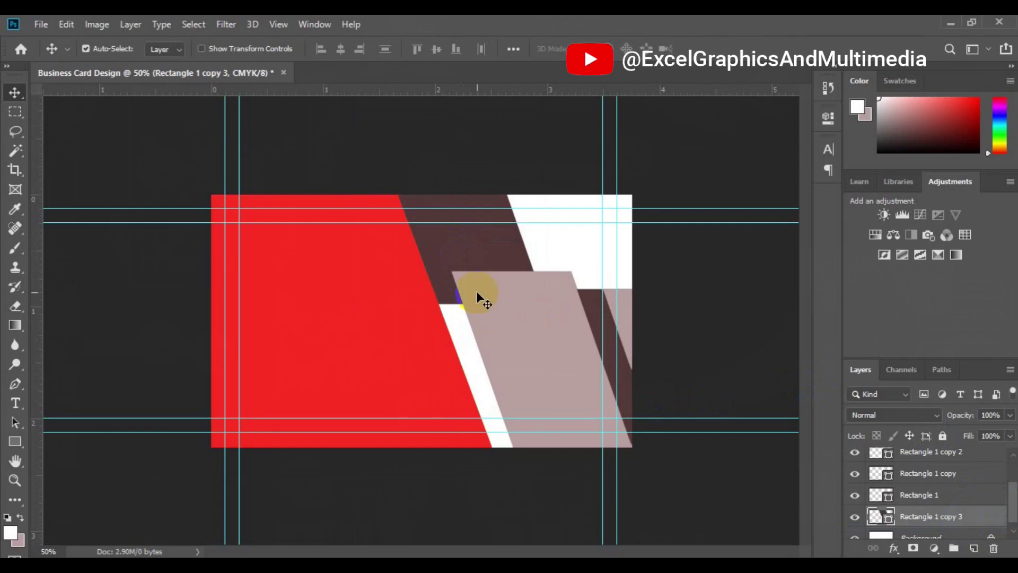
Place the image city-wallpaper-7 from the freepik stockpoto folder as an embedded object directly above the Rectangle 1 layer.
{"action": "left_click", "coordinate": [530, 320]}
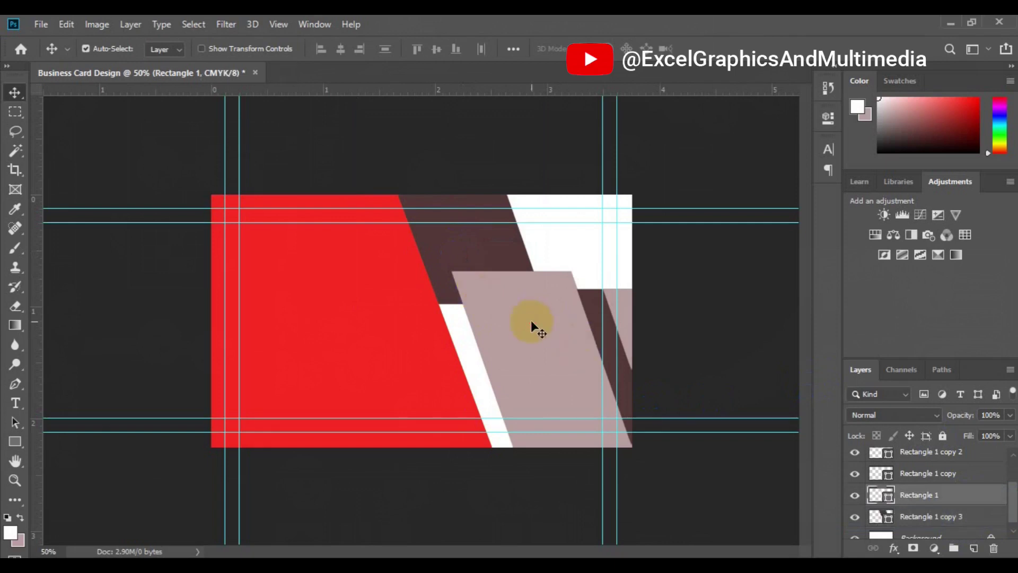
{"action": "left_click", "coordinate": [42, 25]}
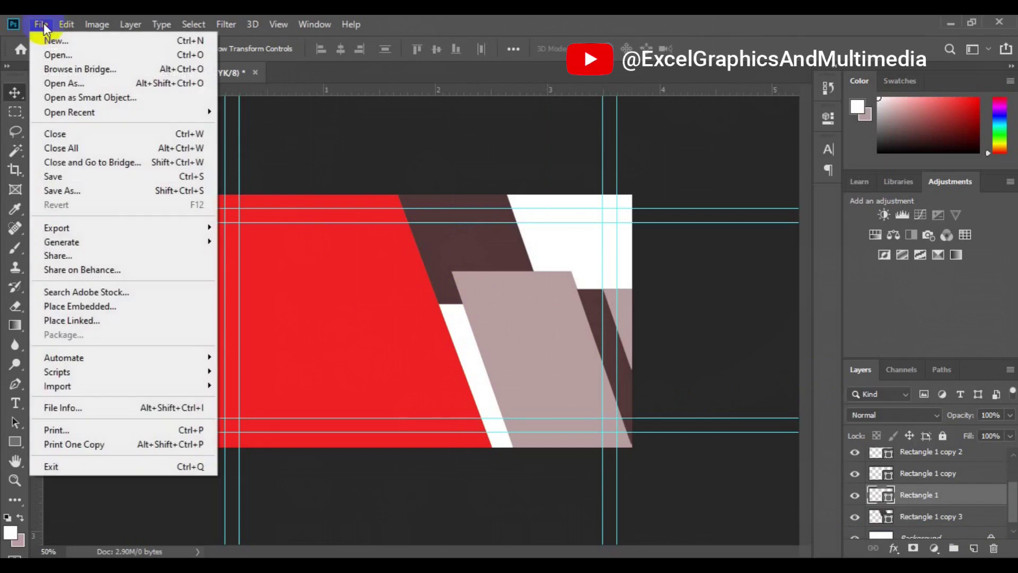
{"action": "left_click", "coordinate": [105, 304]}
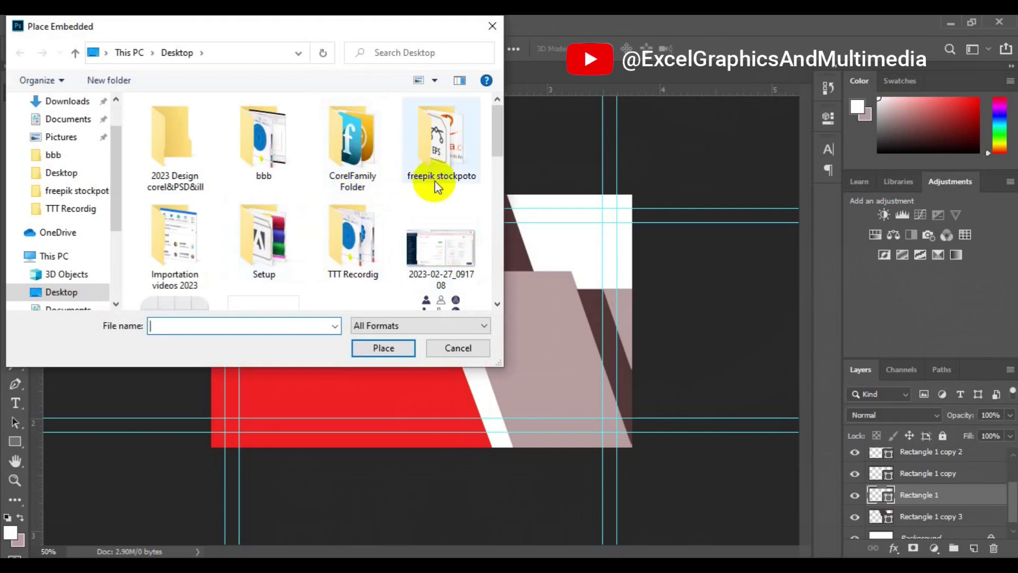
{"action": "double_click", "coordinate": [453, 155]}
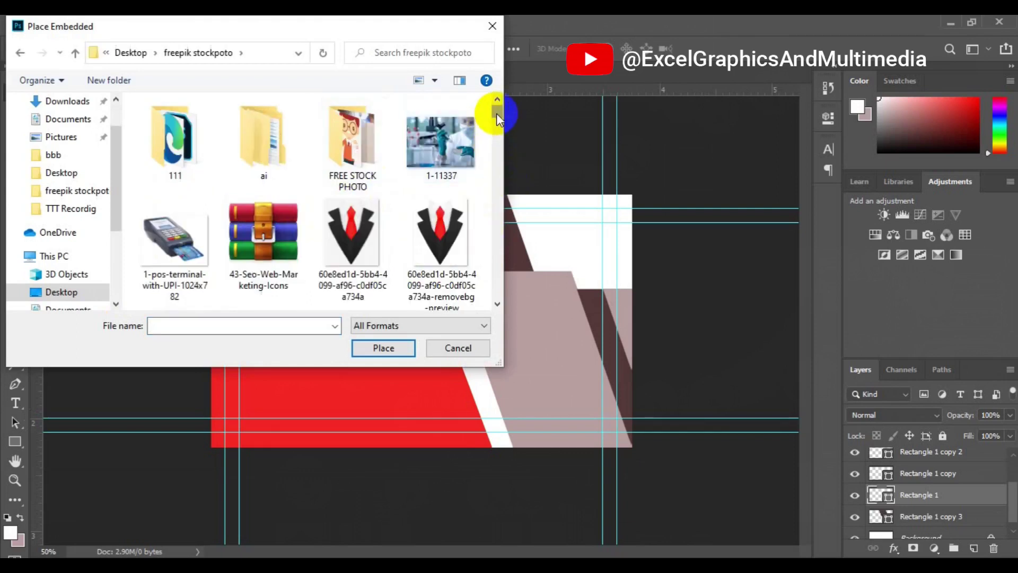
{"action": "left_click_drag", "start_coordinate": [496, 113], "coordinate": [500, 173]}
{"action": "left_click", "coordinate": [439, 293]}
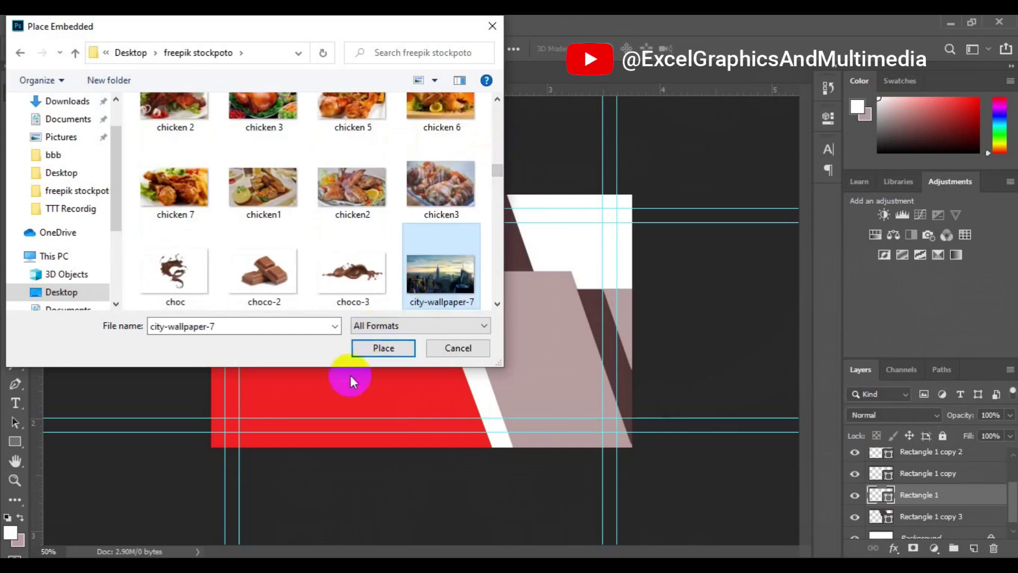
{"action": "left_click", "coordinate": [396, 349]}
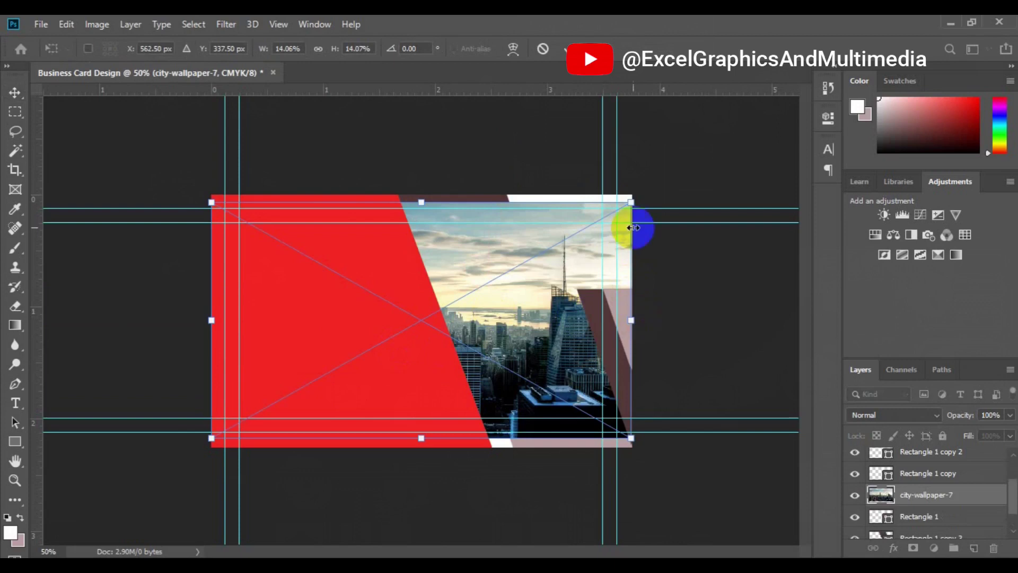
Scale the city image to about 16.09% and move it right so it covers the large Rectangle 1 parallelogram.
{"action": "left_click_drag", "start_coordinate": [633, 202], "coordinate": [695, 170]}
{"action": "left_click_drag", "start_coordinate": [488, 357], "coordinate": [585, 393]}
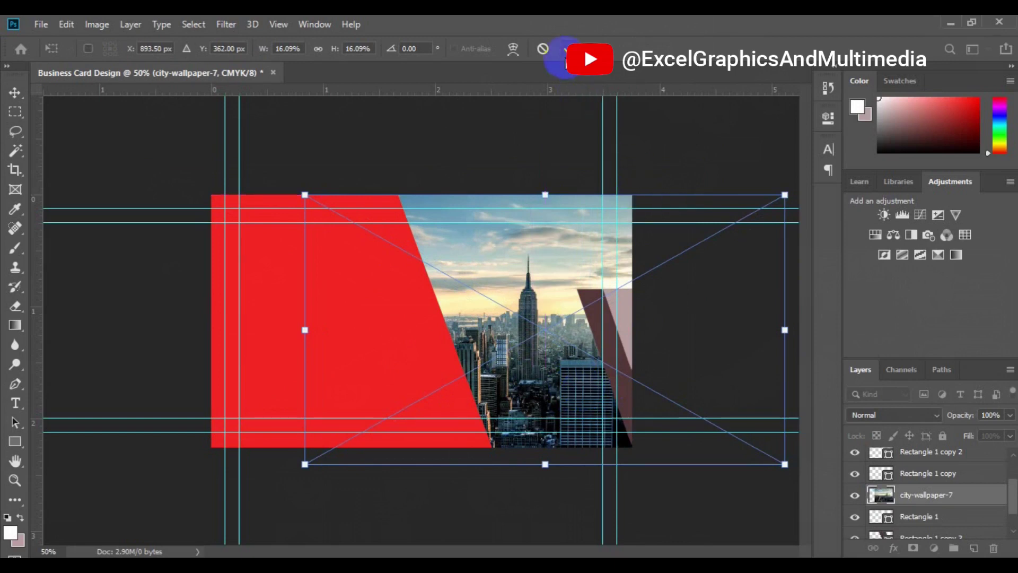
{"action": "left_click", "coordinate": [564, 48]}
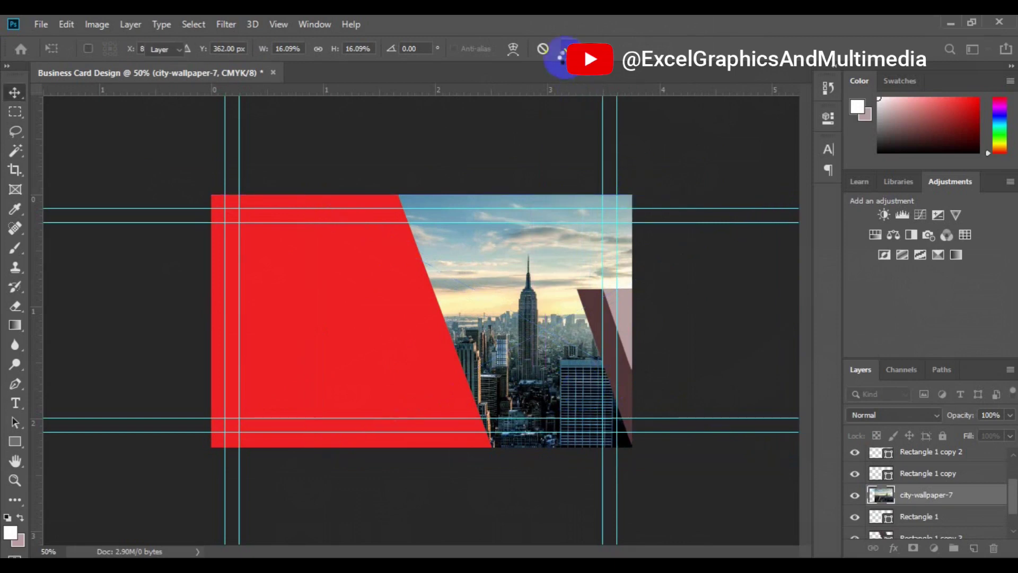
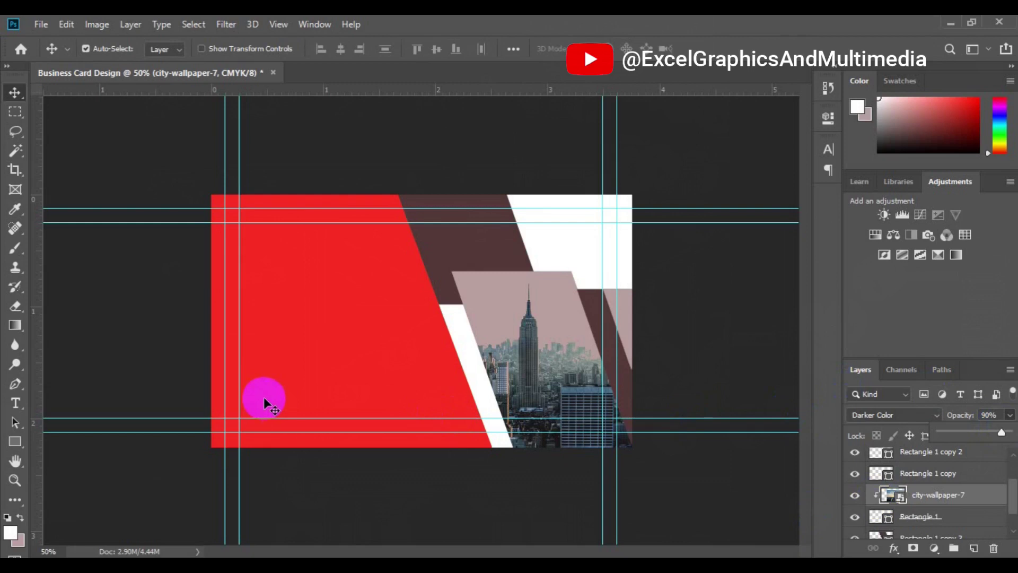
Change the fill of the large red Shape 1 panel to dark navy #020b19.
{"action": "left_click", "coordinate": [371, 365]}
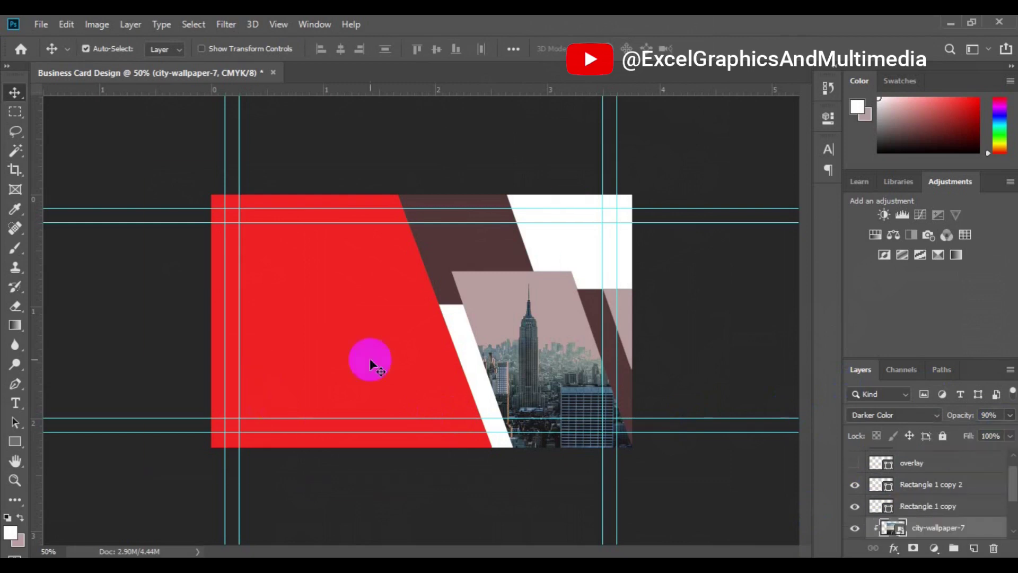
{"action": "left_click", "coordinate": [348, 347]}
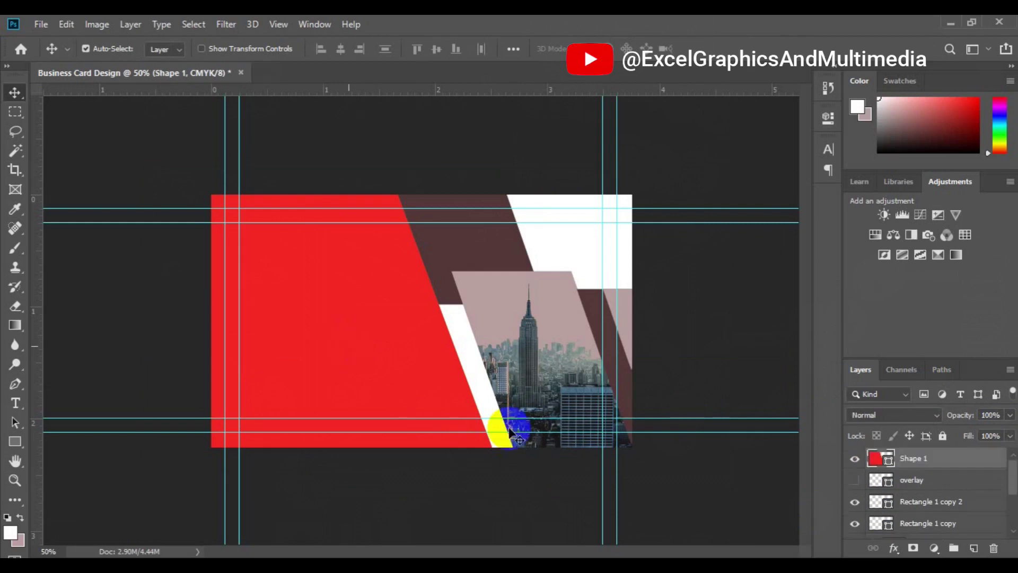
{"action": "double_click", "coordinate": [889, 463]}
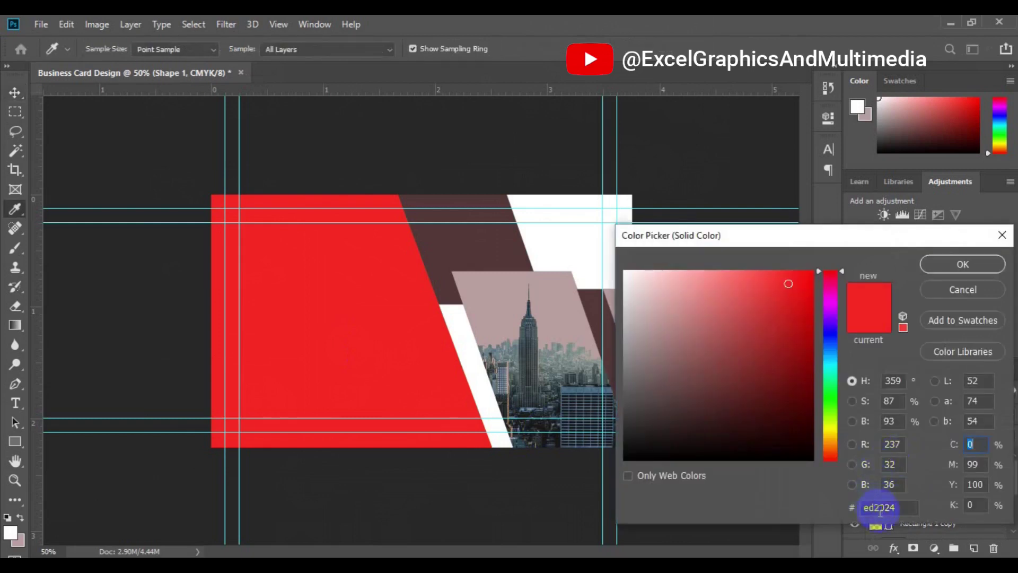
{"action": "left_click", "coordinate": [879, 509]}
{"action": "double_click", "coordinate": [881, 509]}
{"action": "type", "text": "020b19"}
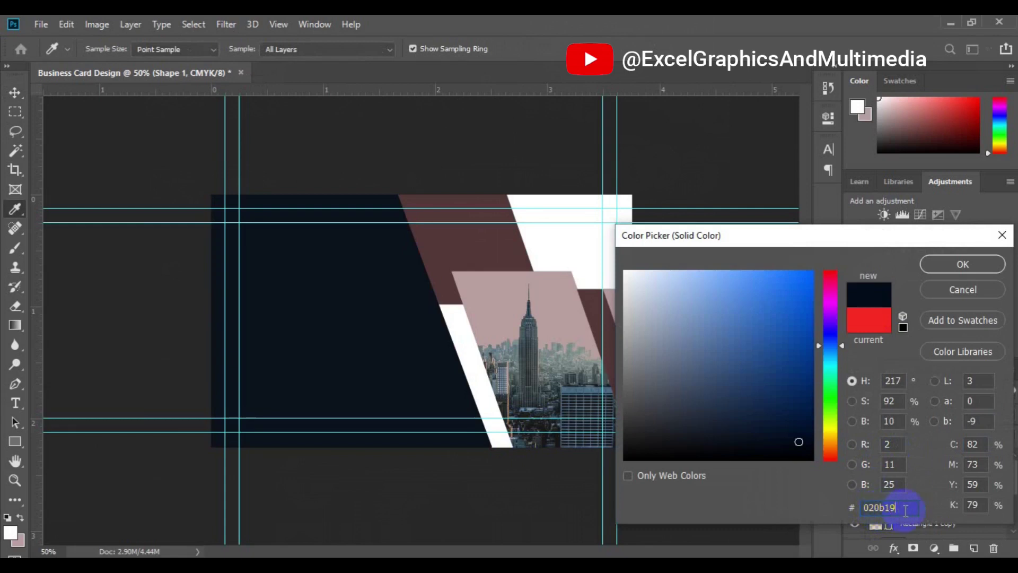
{"action": "left_click_drag", "start_coordinate": [906, 509], "coordinate": [854, 511]}
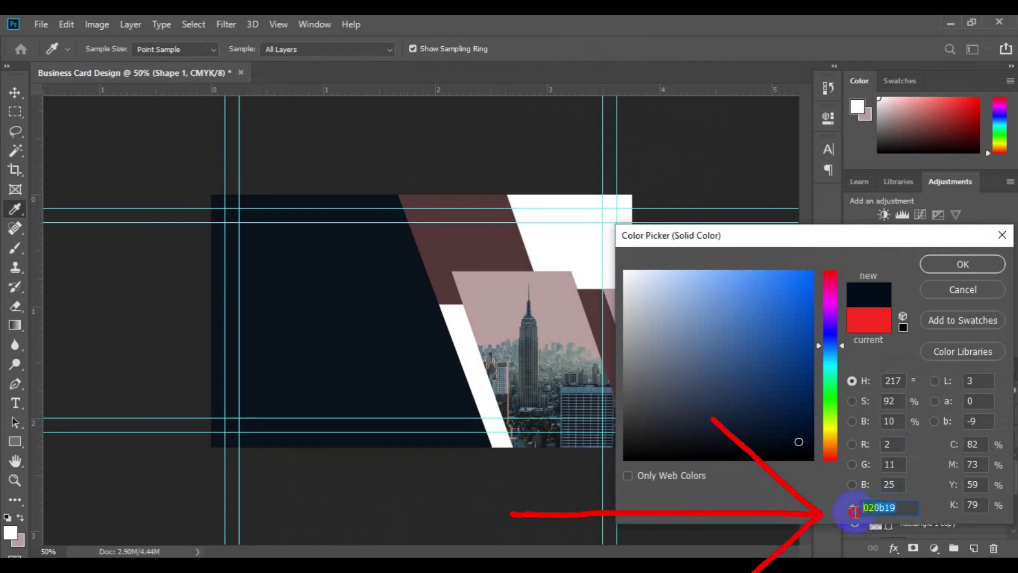
{"action": "left_click", "coordinate": [943, 262]}
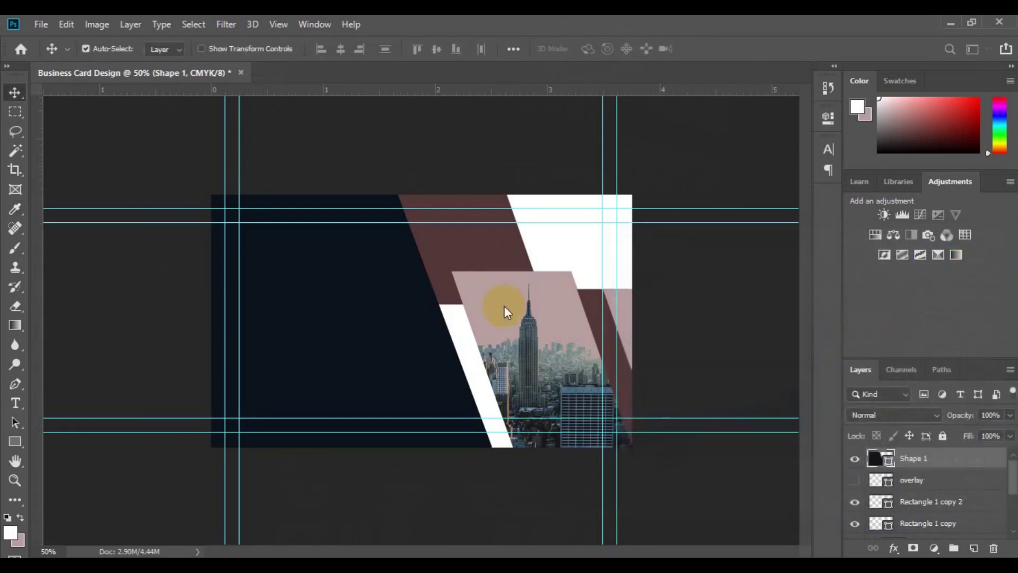
Set the fill of the dark brown Rectangle 1 copy 3 parallelogram beside the navy panel to yellow #fcc506.
{"action": "left_click", "coordinate": [450, 238]}
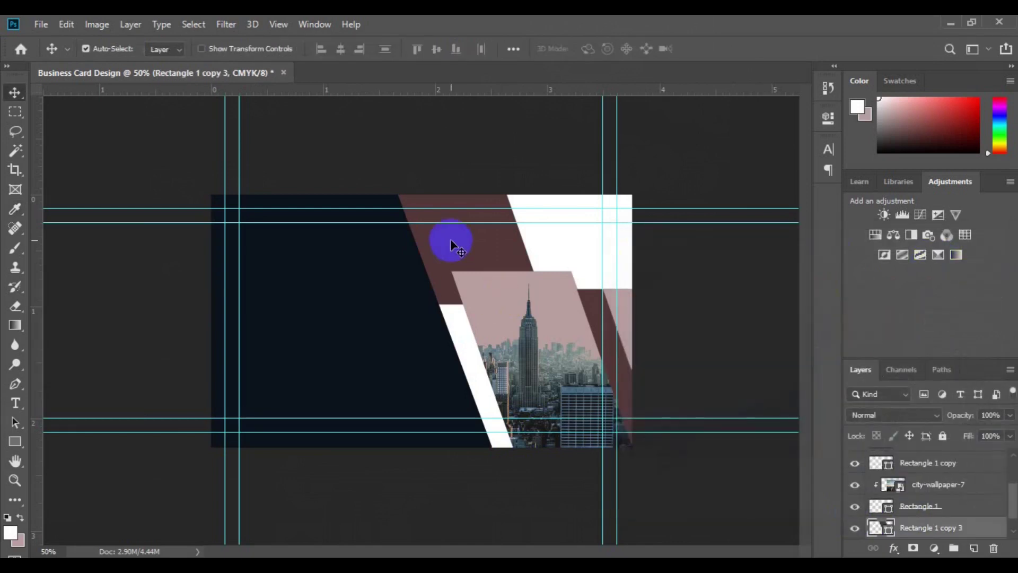
{"action": "left_click", "coordinate": [890, 535]}
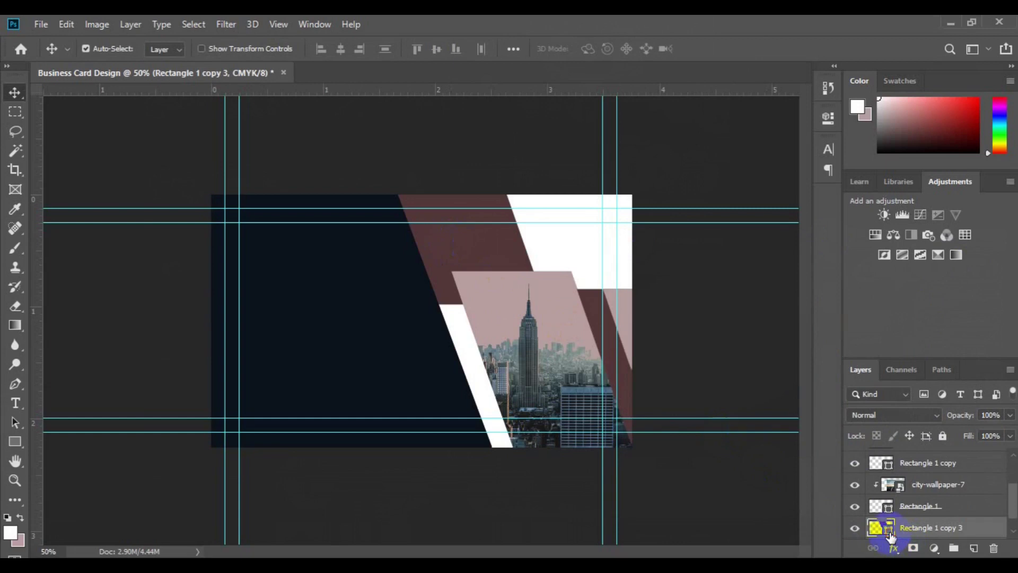
{"action": "double_click", "coordinate": [890, 532]}
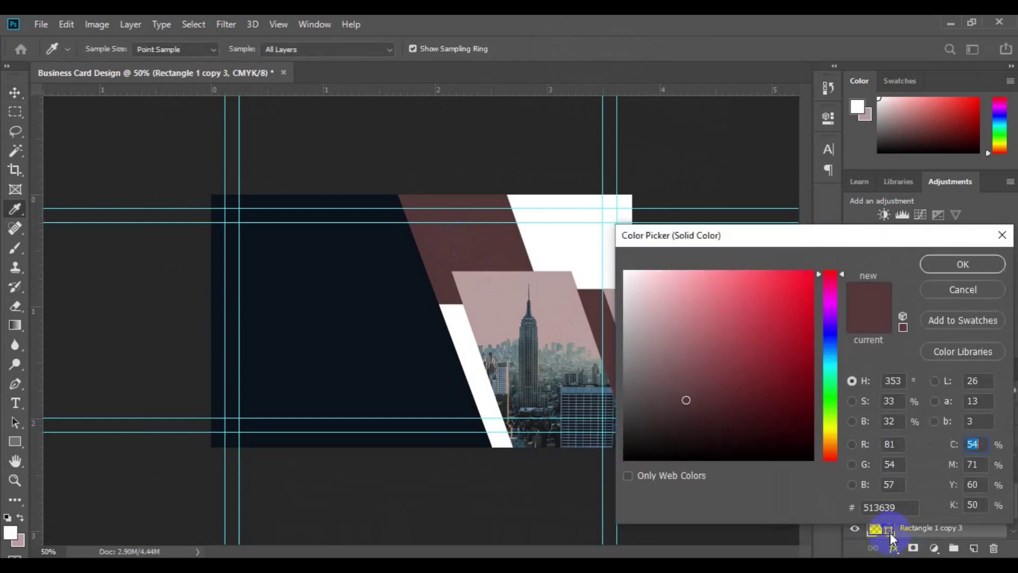
{"action": "key", "text": "Tab"}
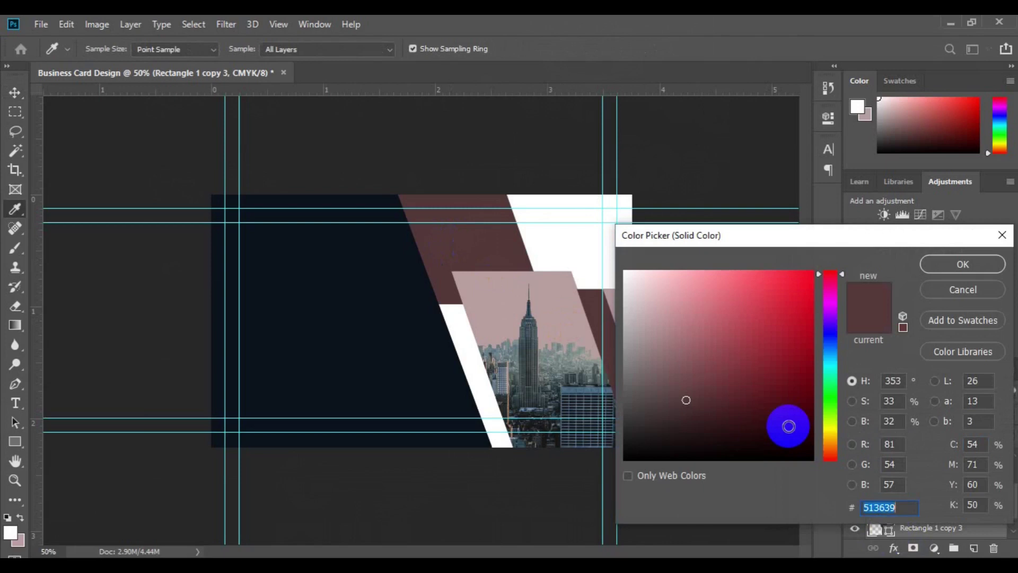
{"action": "type", "text": "fcc506"}
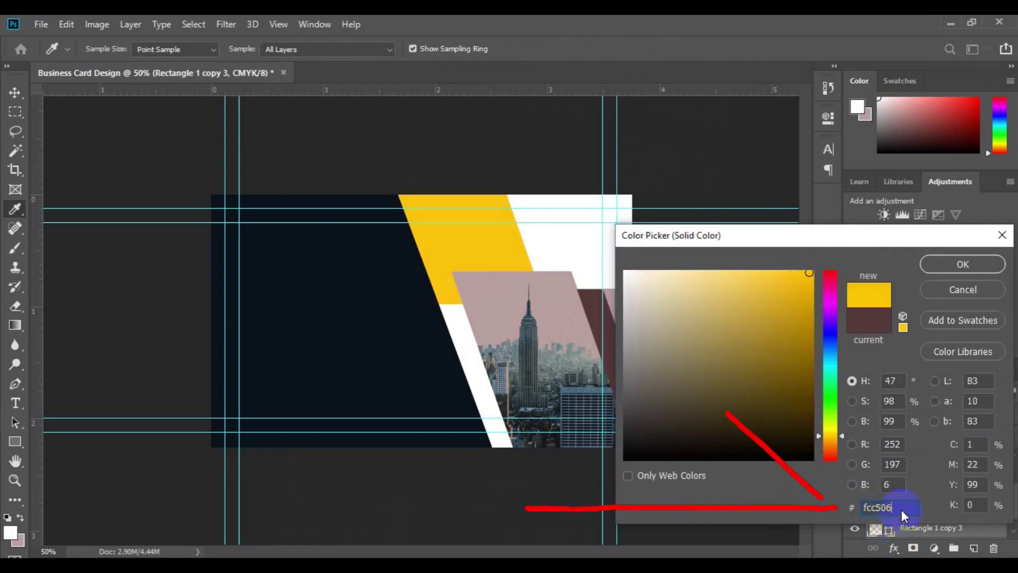
{"action": "left_click_drag", "start_coordinate": [901, 508], "coordinate": [858, 511]}
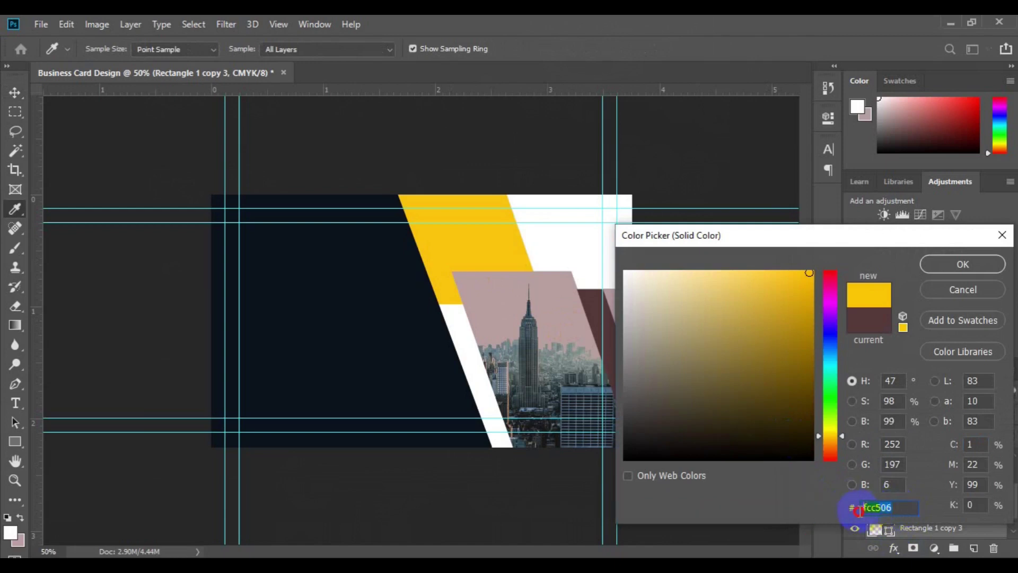
{"action": "left_click", "coordinate": [956, 266]}
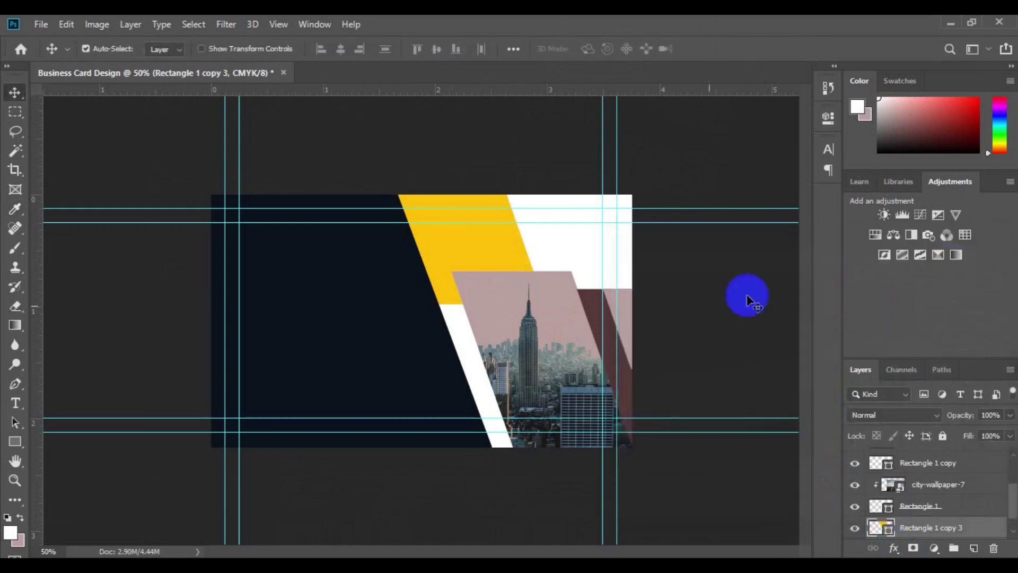
Recolor the Rectangle 1 copy parallelogram with dark navy #0b121b sampled from the large panel.
{"action": "left_click", "coordinate": [605, 336]}
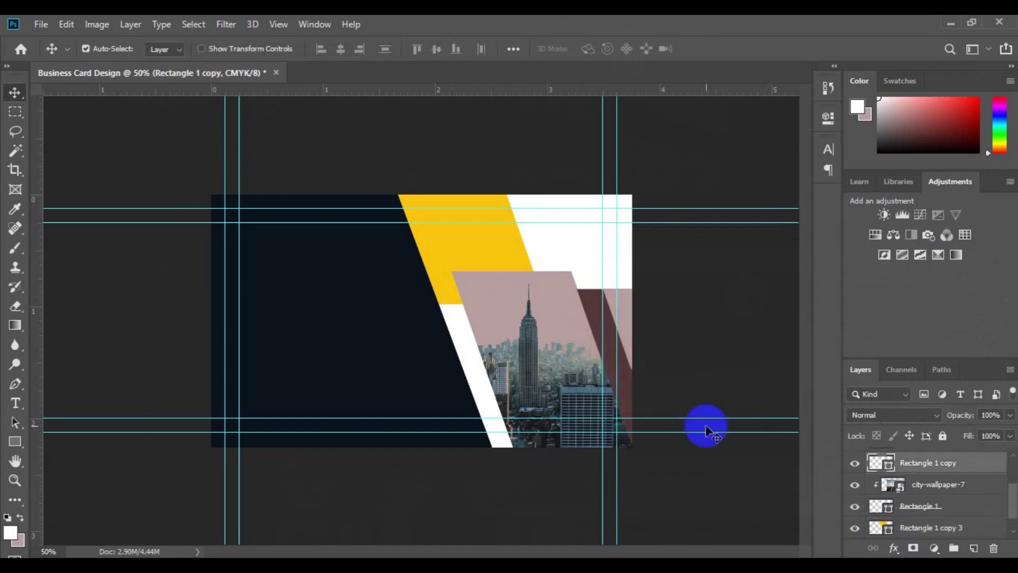
{"action": "left_click", "coordinate": [887, 467]}
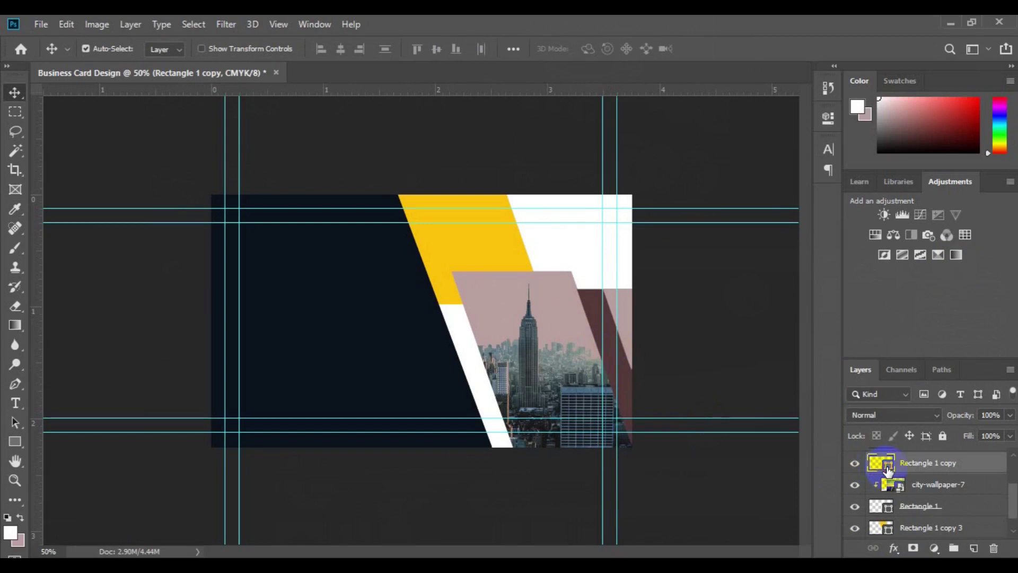
{"action": "double_click", "coordinate": [888, 466]}
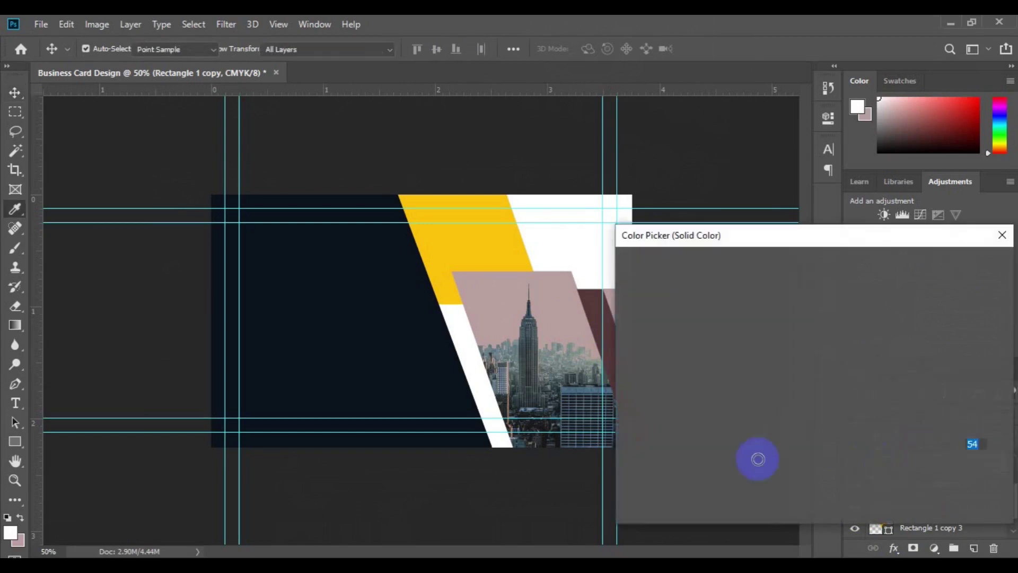
{"action": "left_click", "coordinate": [405, 386]}
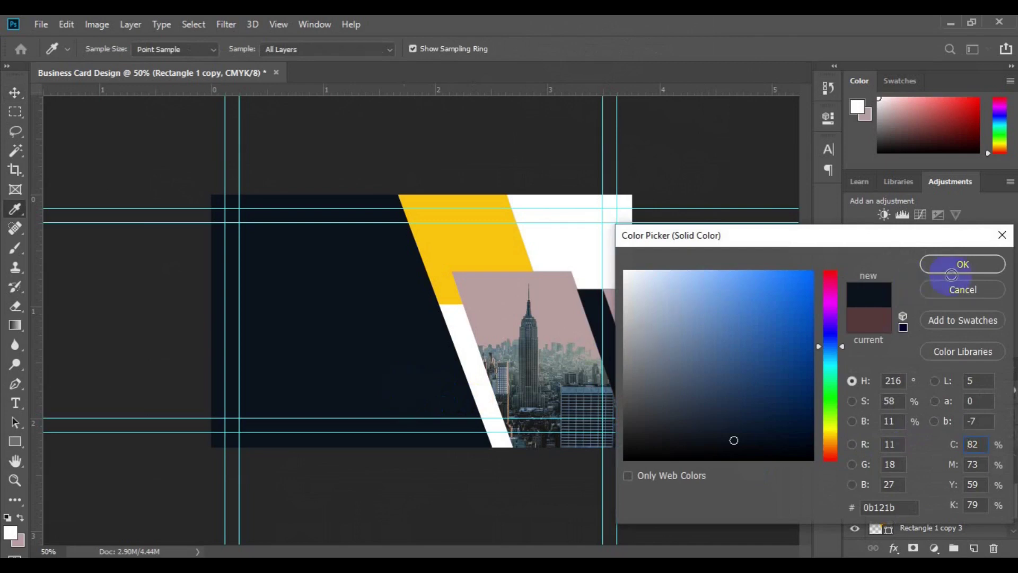
{"action": "left_click", "coordinate": [976, 260]}
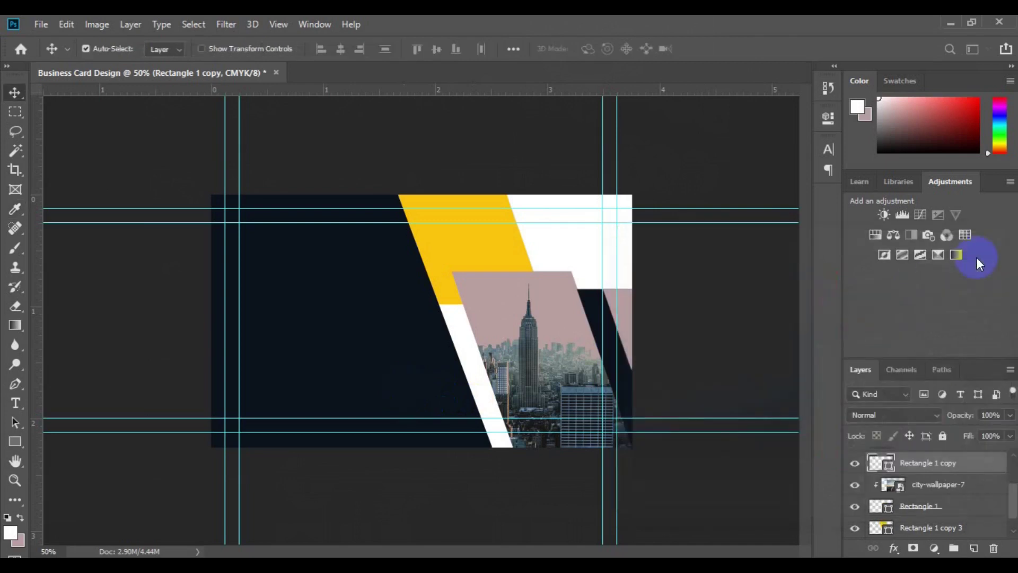
Recolor the Rectangle 1 copy 2 shape at the card's right edge with the yellow sampled from the upper parallelogram.
{"action": "left_click", "coordinate": [622, 317], "text": "alt"}
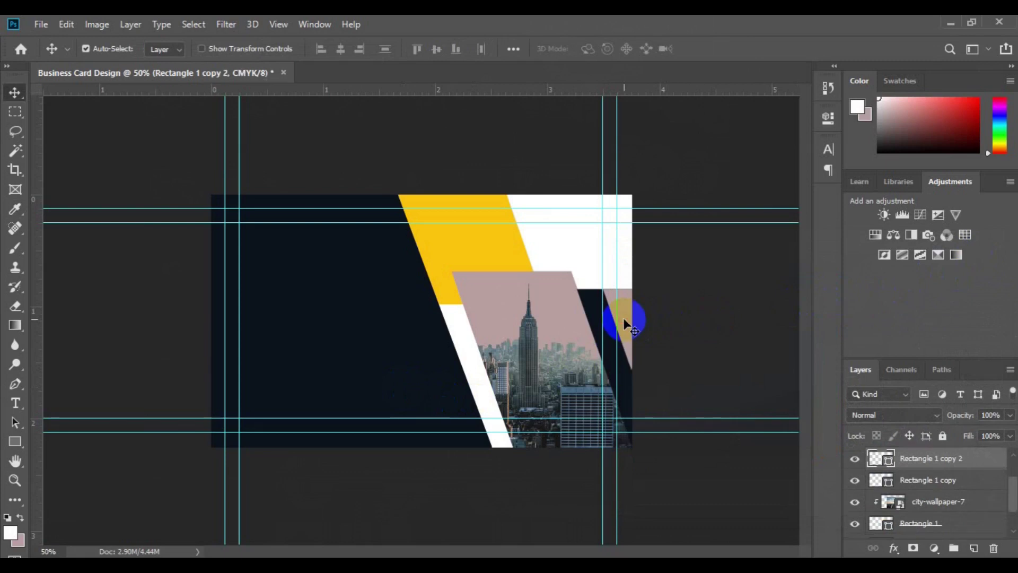
{"action": "double_click", "coordinate": [891, 464]}
{"action": "left_click", "coordinate": [472, 257]}
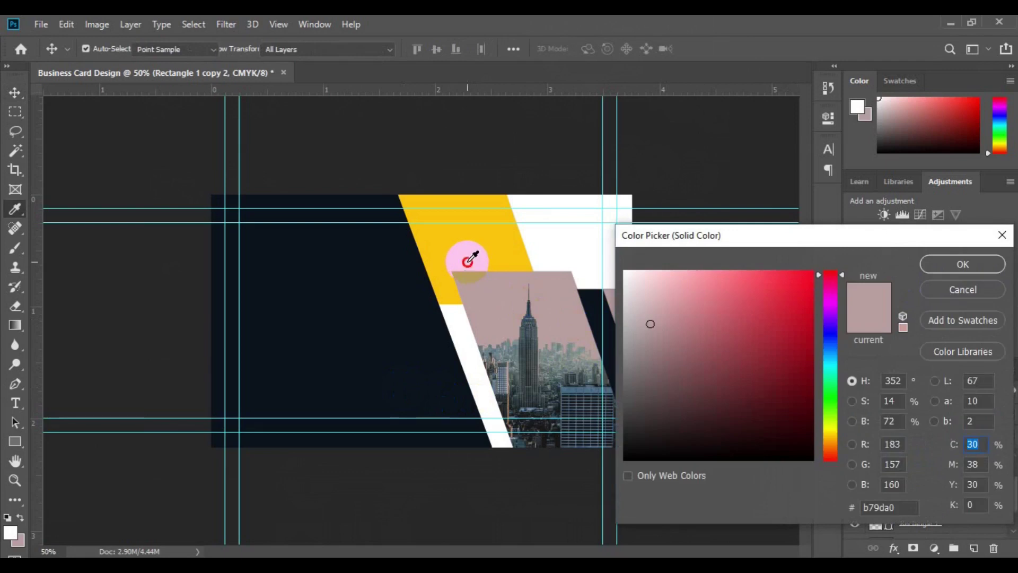
{"action": "left_click", "coordinate": [944, 272]}
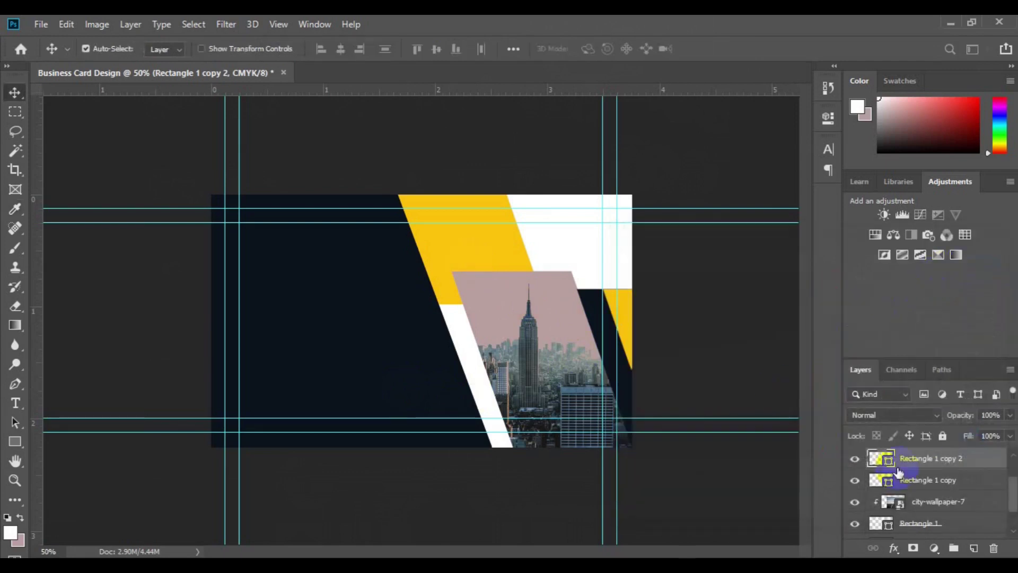
Turn on the visibility of the hidden overlay layer below Shape 1.
{"action": "left_click", "coordinate": [525, 378]}
{"action": "left_click", "coordinate": [551, 370]}
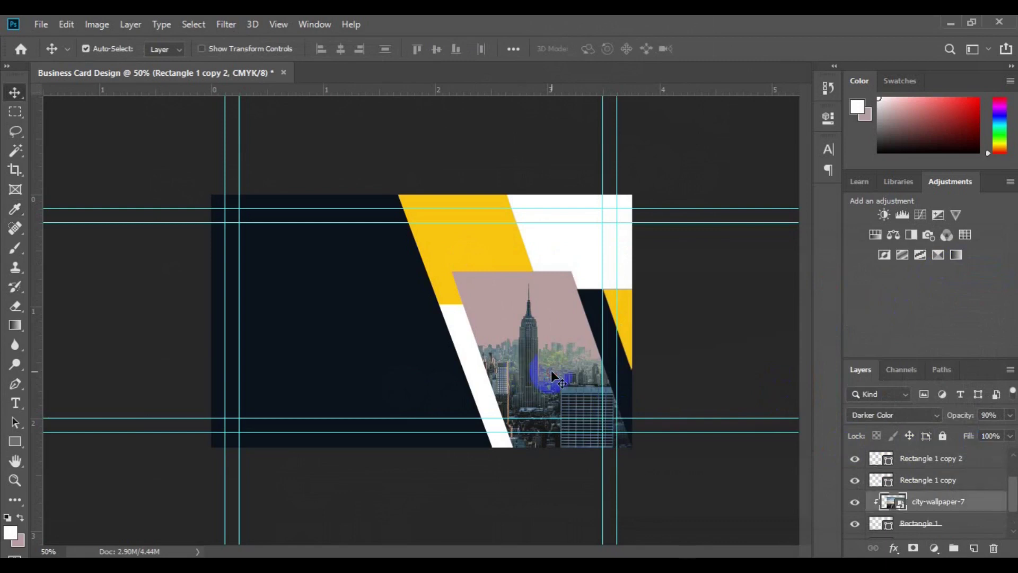
{"action": "left_click", "coordinate": [939, 481]}
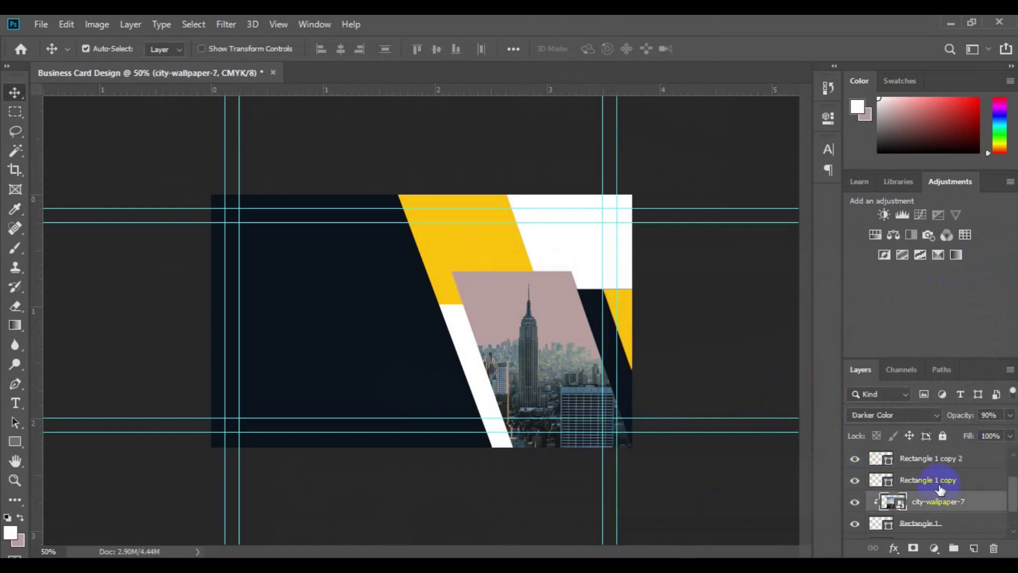
{"action": "left_click_drag", "start_coordinate": [1013, 500], "coordinate": [1014, 480]}
{"action": "left_click", "coordinate": [856, 481]}
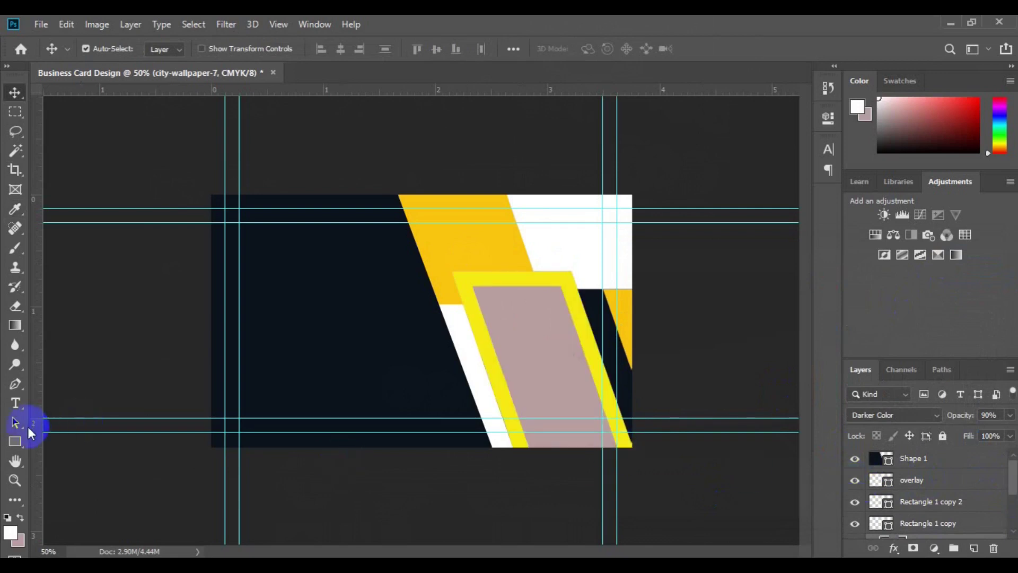
Set the overlay parallelogram's stroke to yellow #fbc511 sampled from the upper parallelogram.
{"action": "left_click", "coordinate": [13, 442]}
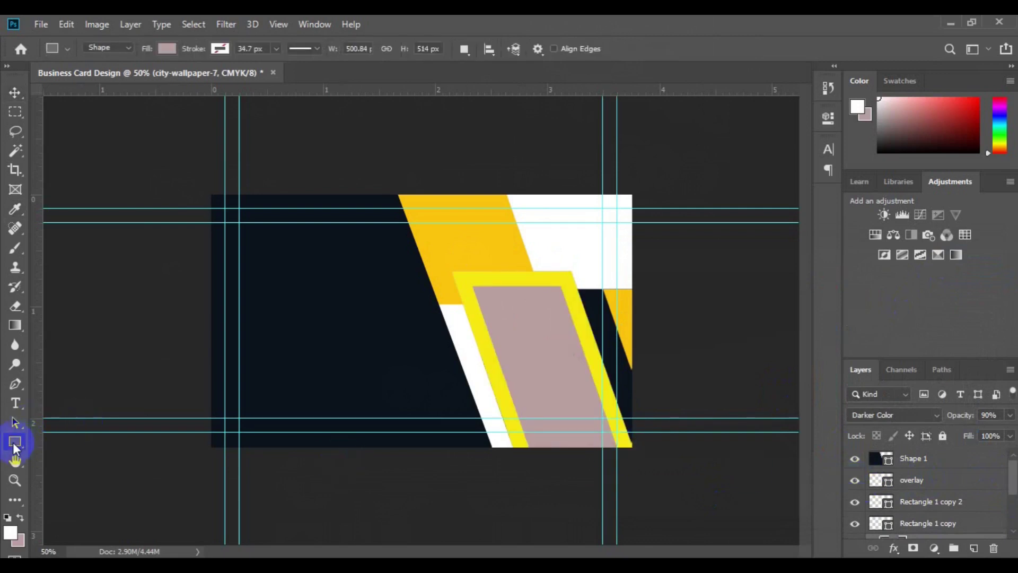
{"action": "left_click", "coordinate": [221, 49]}
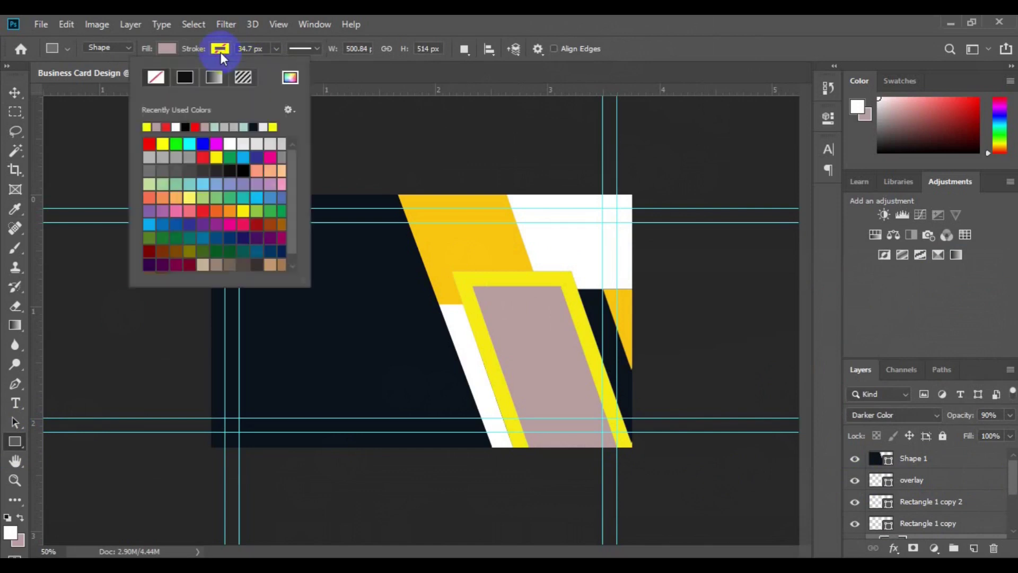
{"action": "left_click", "coordinate": [290, 78]}
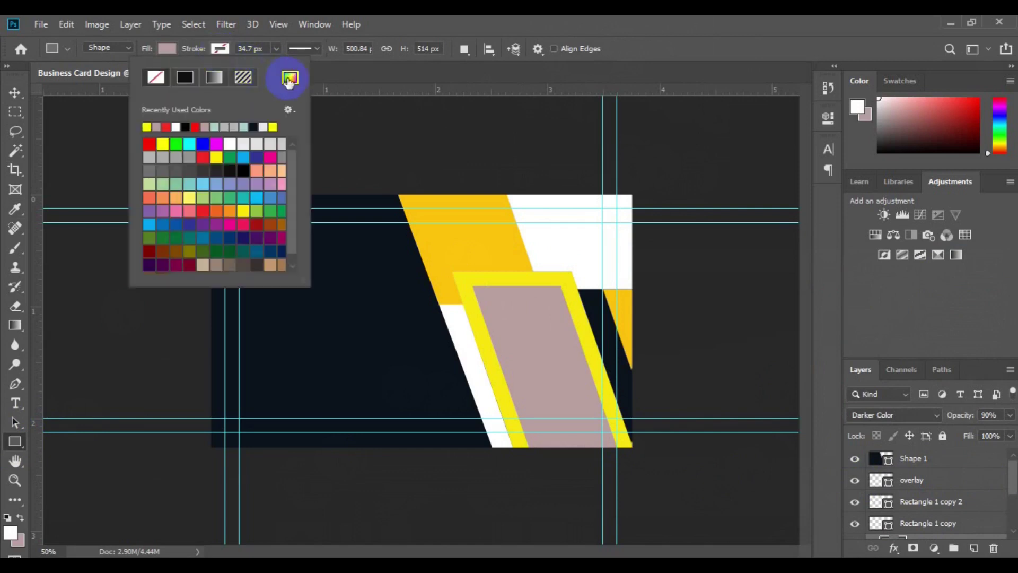
{"action": "left_click", "coordinate": [447, 243]}
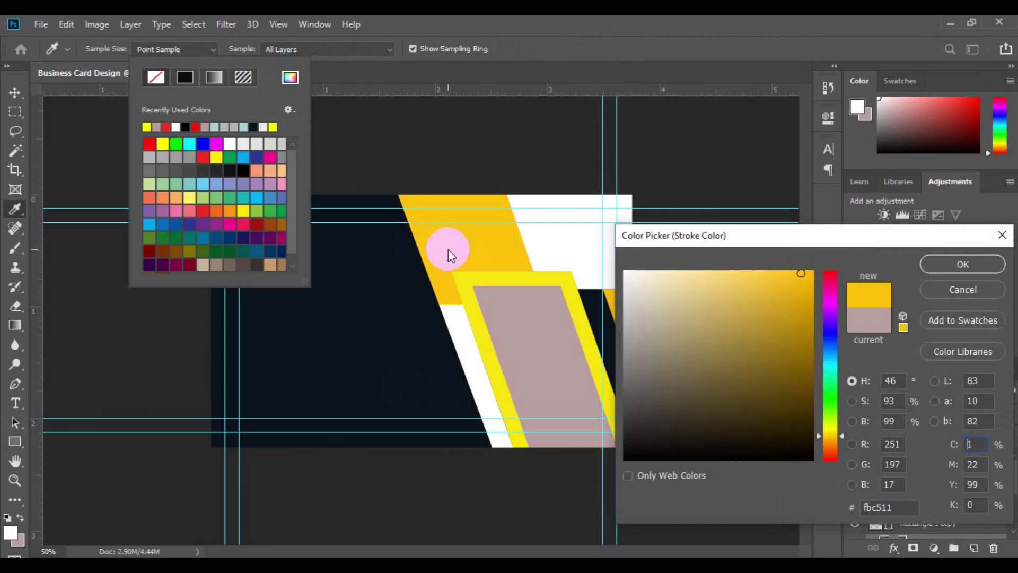
{"action": "left_click", "coordinate": [941, 272]}
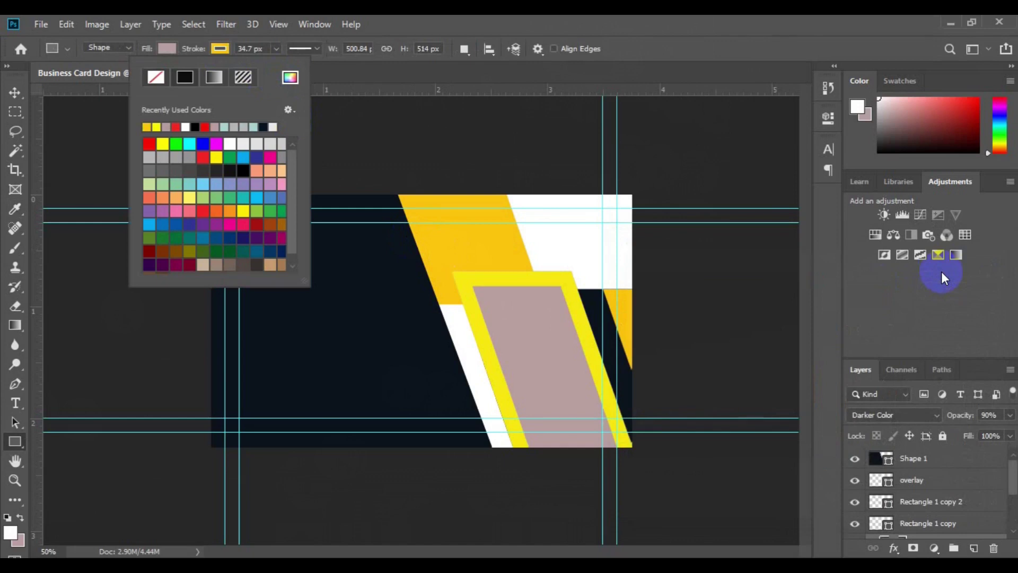
{"action": "key", "text": "ctrl+z"}
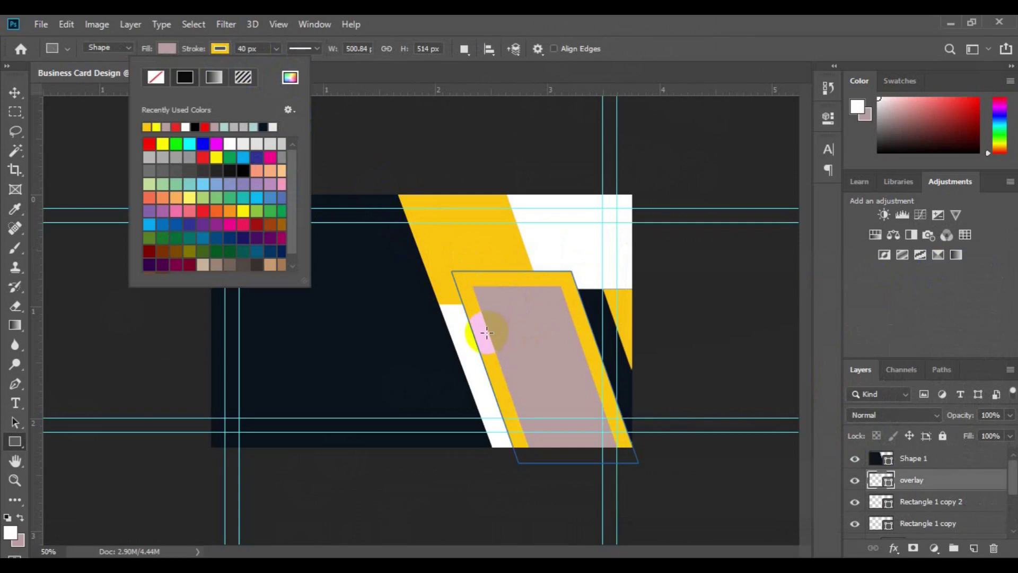
{"action": "left_click", "coordinate": [21, 85]}
{"action": "left_click", "coordinate": [16, 89]}
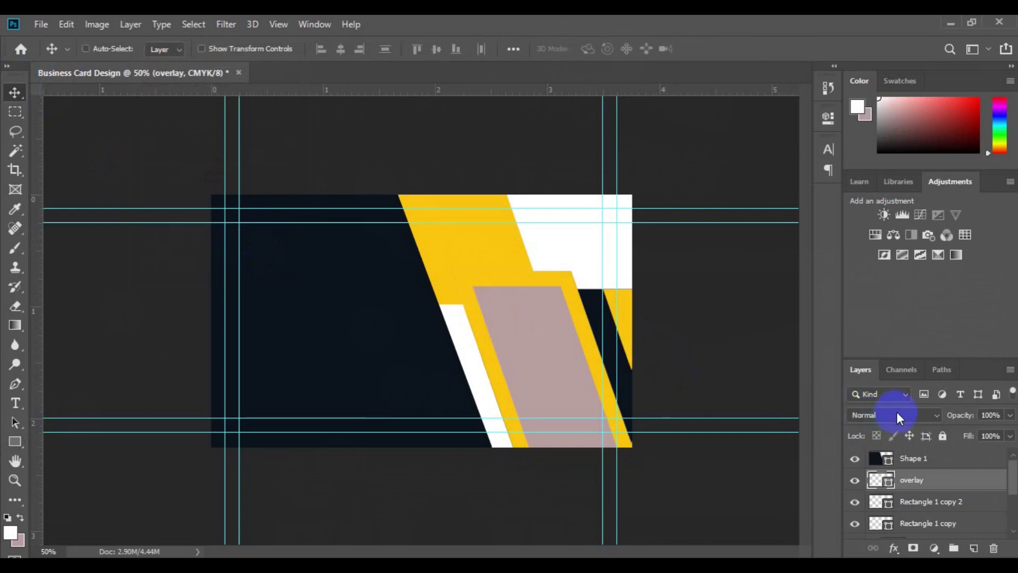
Set the overlay parallelogram's fill to none, leaving only its yellow stroke around the city photo.
{"action": "left_click", "coordinate": [16, 444]}
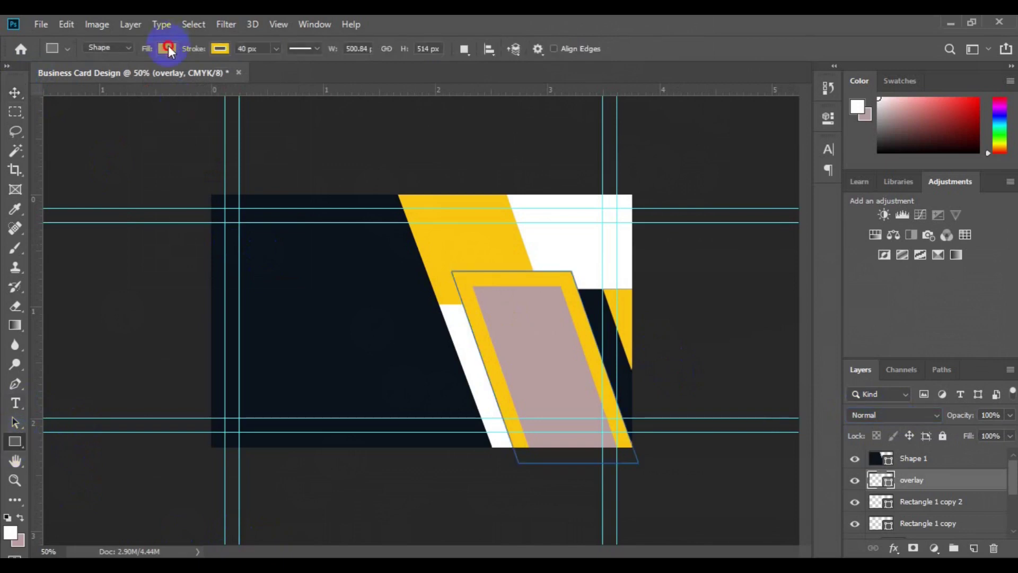
{"action": "left_click", "coordinate": [168, 47]}
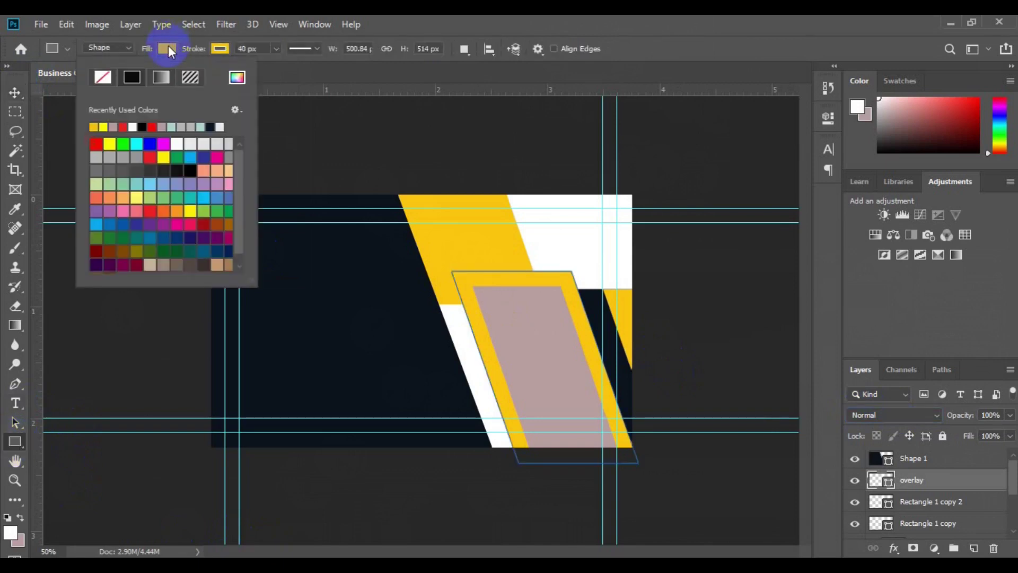
{"action": "left_click", "coordinate": [99, 78]}
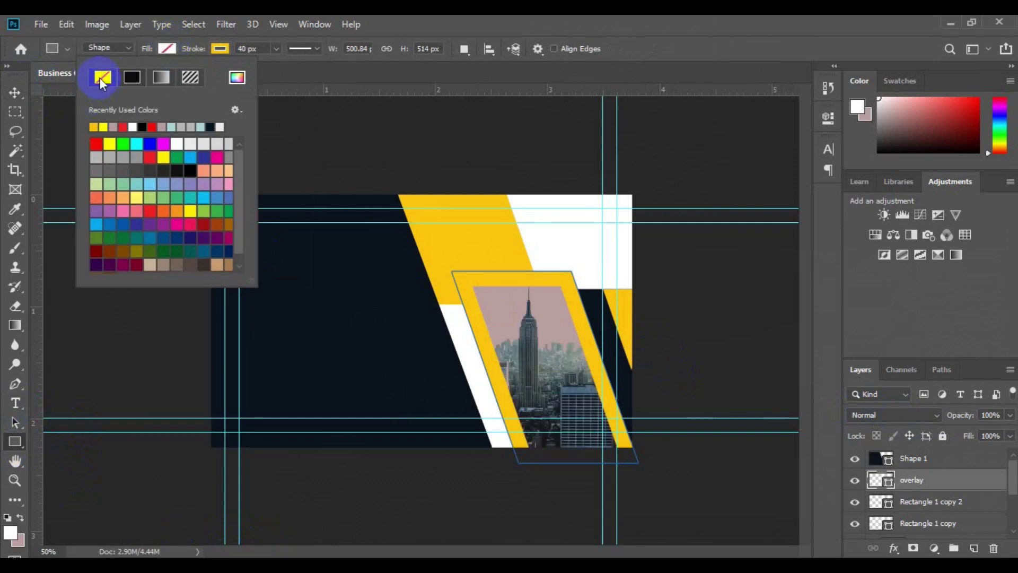
{"action": "left_click", "coordinate": [15, 93]}
{"action": "left_click", "coordinate": [270, 294]}
{"action": "left_click", "coordinate": [452, 374]}
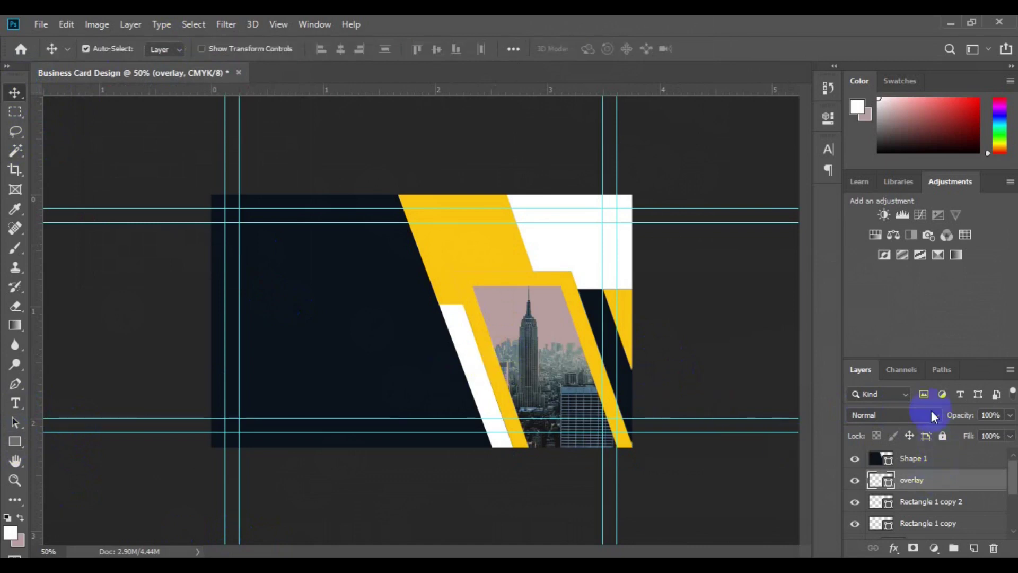
Set the blend mode of the overlay frame around the city photo to Color.
{"action": "left_click", "coordinate": [932, 415]}
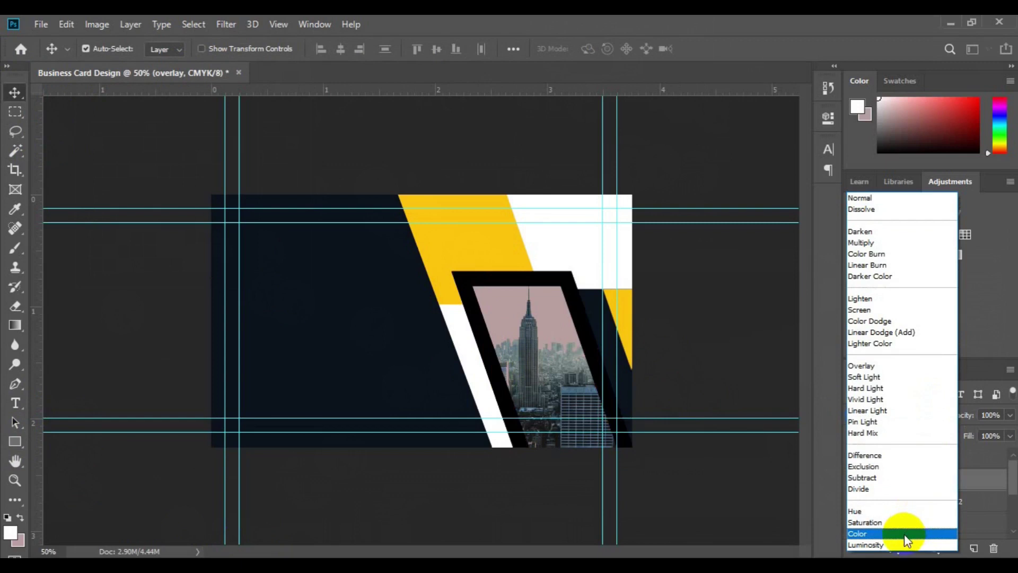
{"action": "left_click", "coordinate": [877, 537]}
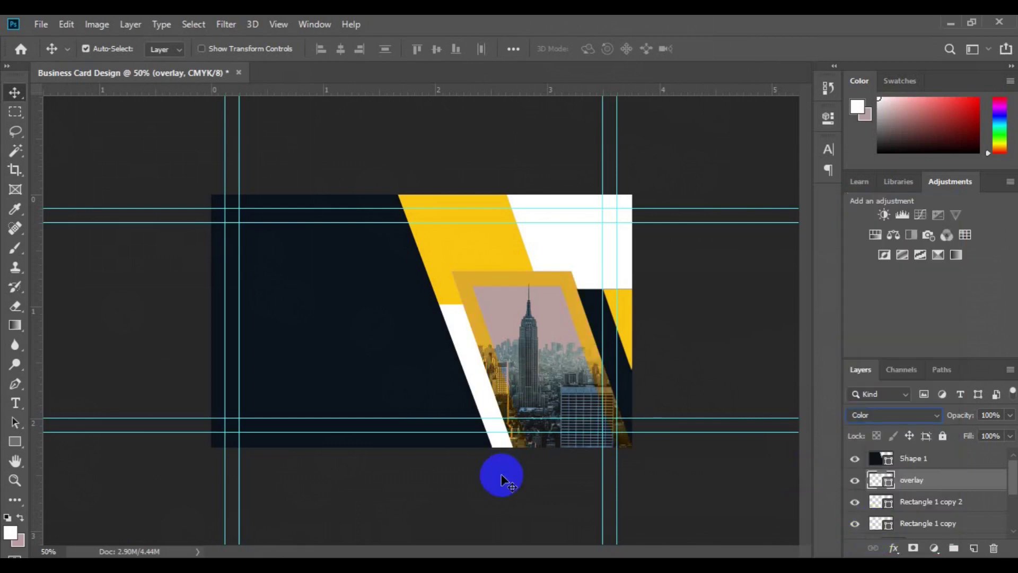
{"action": "left_click", "coordinate": [869, 475]}
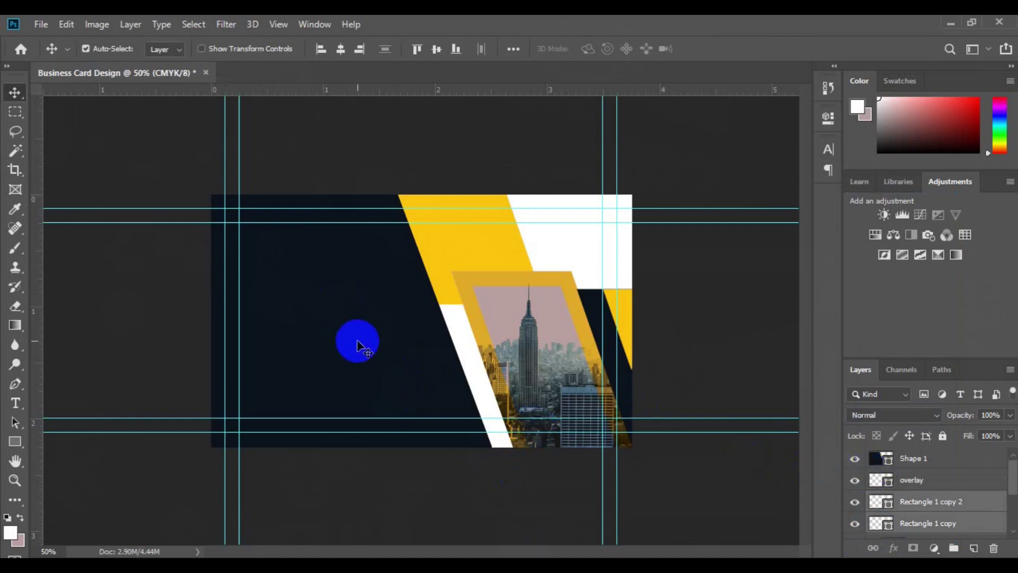
Add the cardholder's full name in capitals on a new layer above Shape 1, as left-aligned Roboto Bold 12 pt text on the navy panel.
{"action": "left_click", "coordinate": [357, 342]}
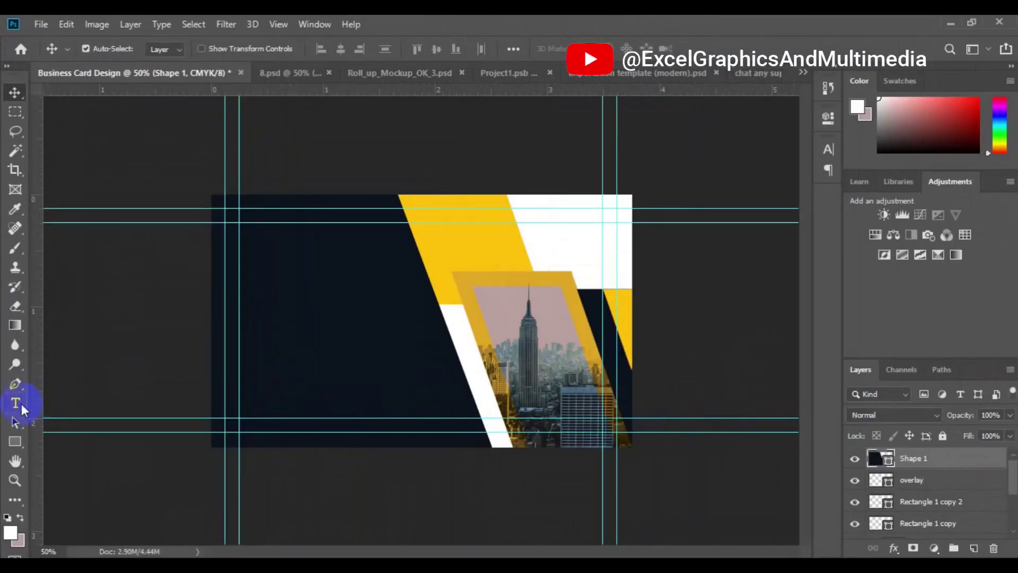
{"action": "left_click", "coordinate": [16, 403]}
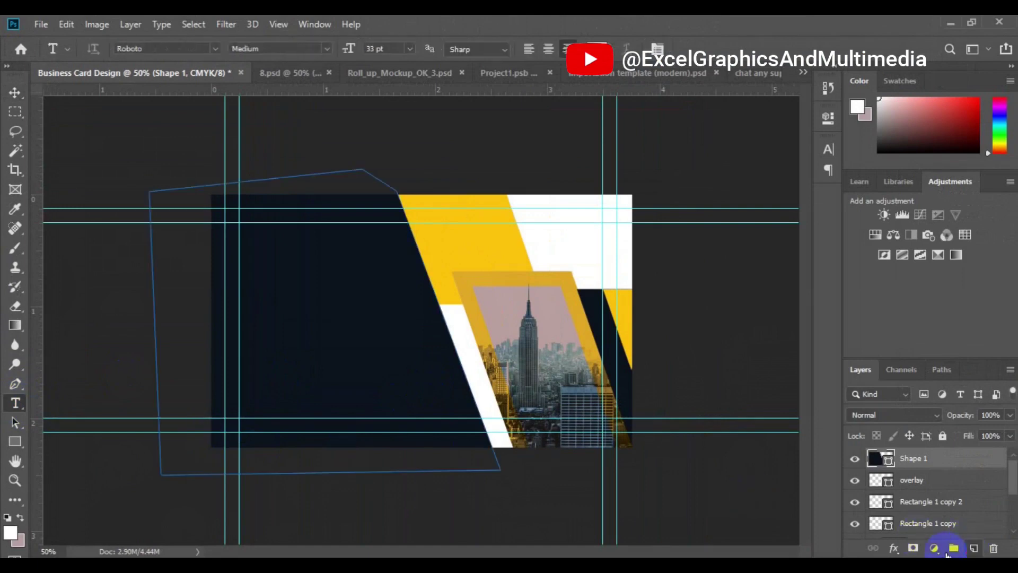
{"action": "left_click", "coordinate": [974, 547]}
{"action": "left_click", "coordinate": [409, 48]}
{"action": "left_click", "coordinate": [409, 137]}
{"action": "left_click", "coordinate": [327, 51]}
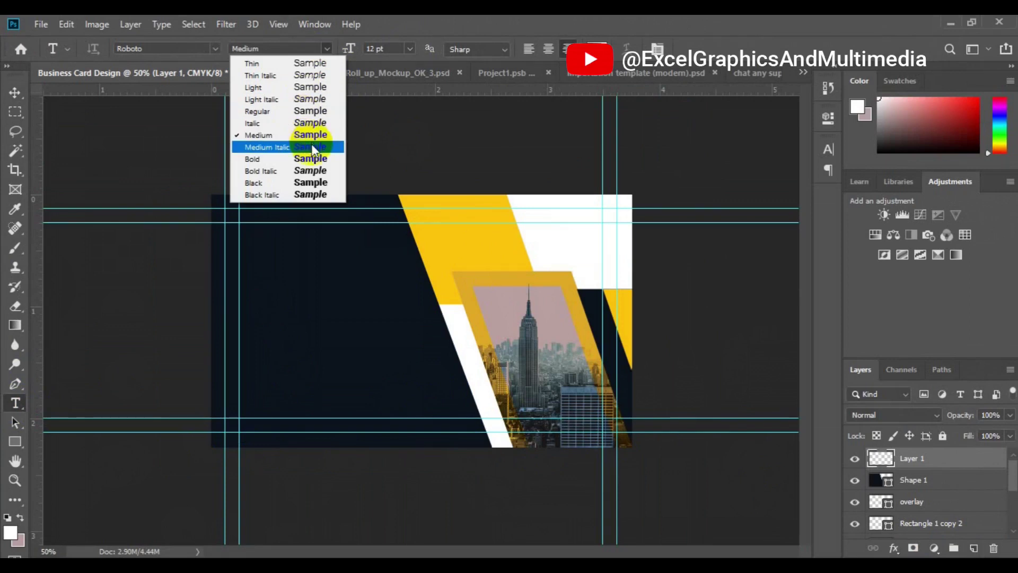
{"action": "left_click", "coordinate": [282, 158]}
{"action": "left_click", "coordinate": [268, 296]}
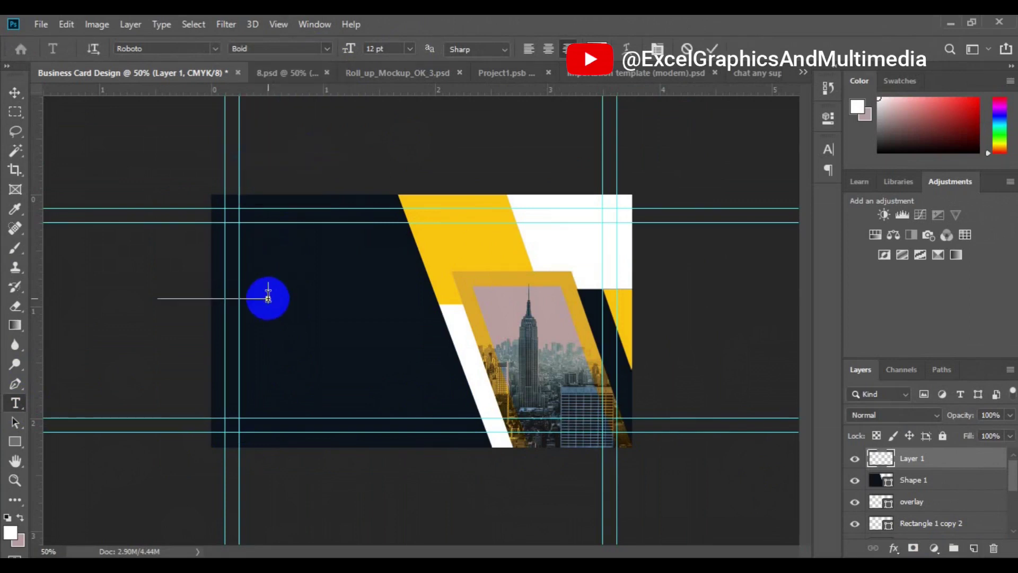
{"action": "type", "text": "YAKUB"}
{"action": "key", "text": "ctrl+a"}
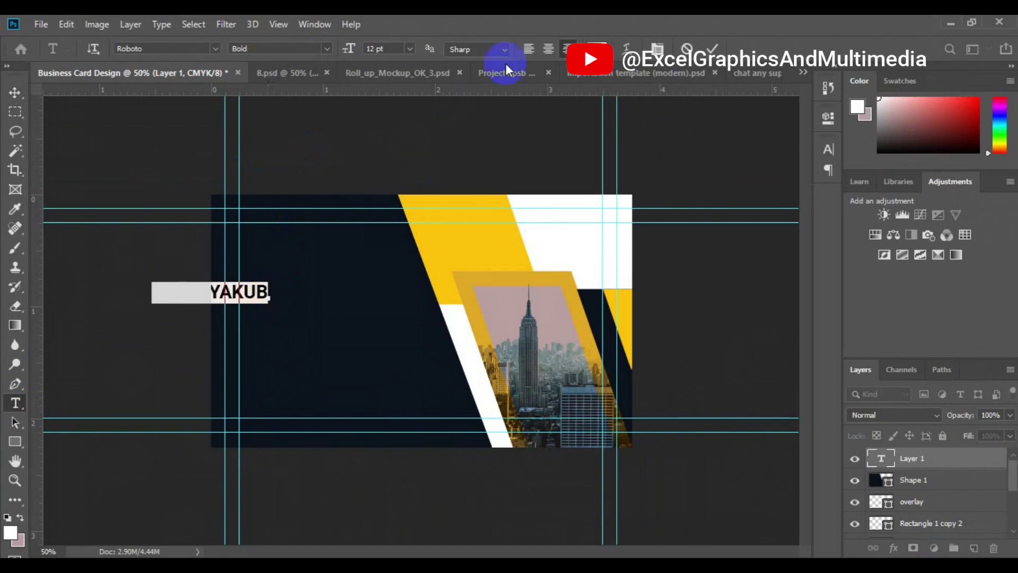
{"action": "left_click", "coordinate": [529, 48]}
{"action": "left_click", "coordinate": [329, 291]}
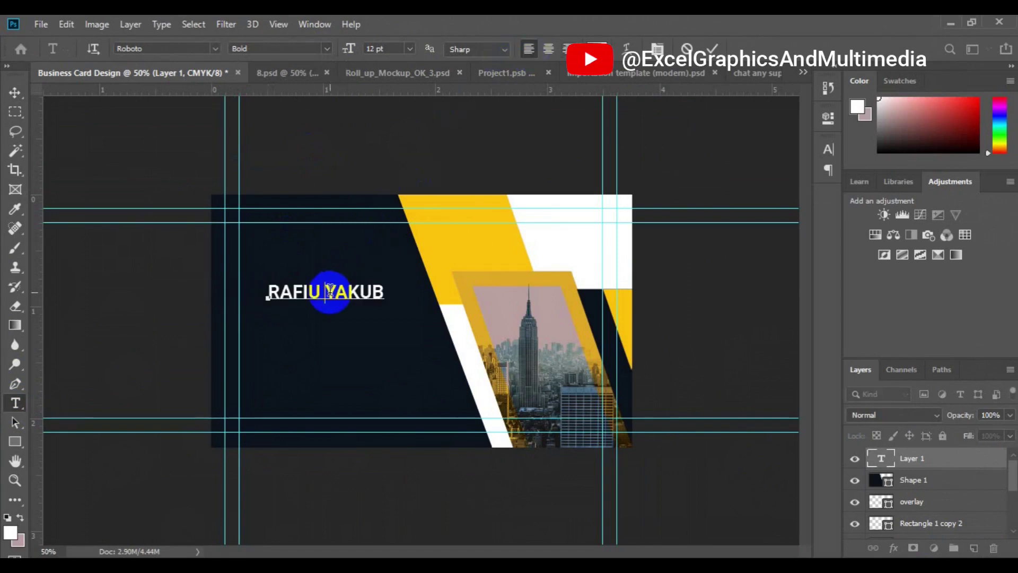
Recolor the surname with the yellow of the upper parallelogram and set its font style to Thin.
{"action": "double_click", "coordinate": [329, 291]}
{"action": "left_click", "coordinate": [594, 50]}
{"action": "left_click", "coordinate": [489, 236]}
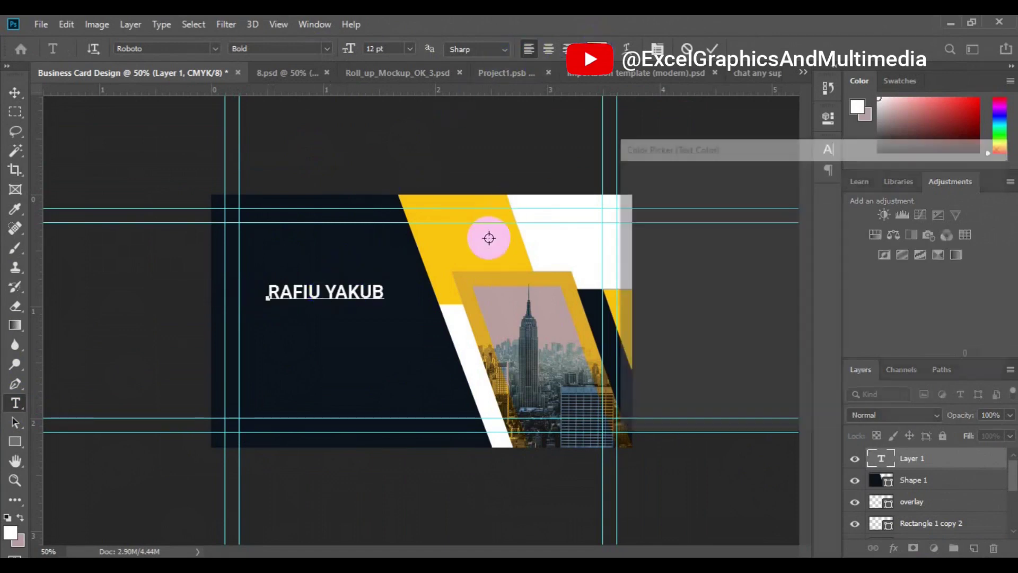
{"action": "left_click", "coordinate": [959, 175]}
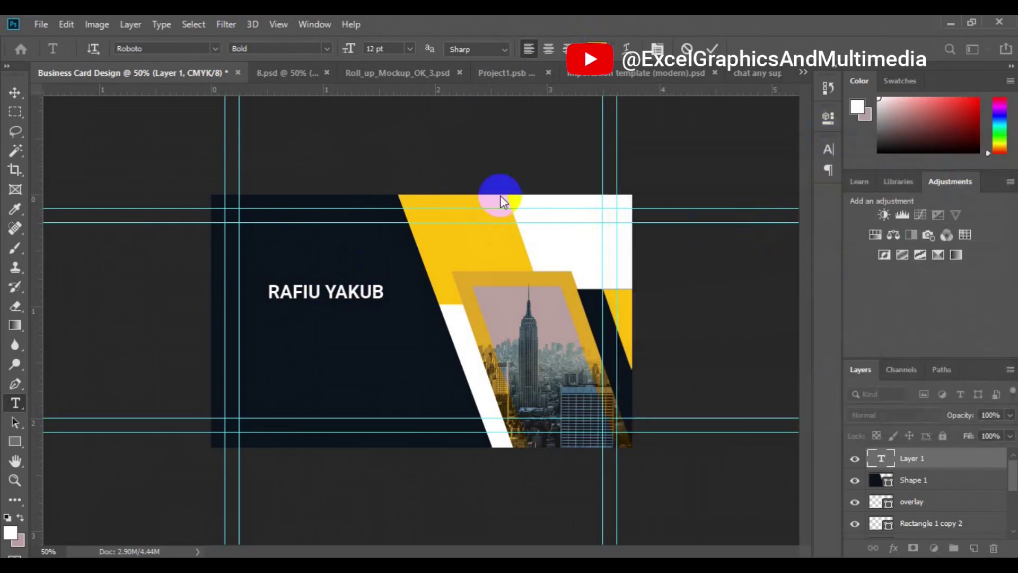
{"action": "left_click", "coordinate": [327, 48]}
{"action": "left_click", "coordinate": [249, 61]}
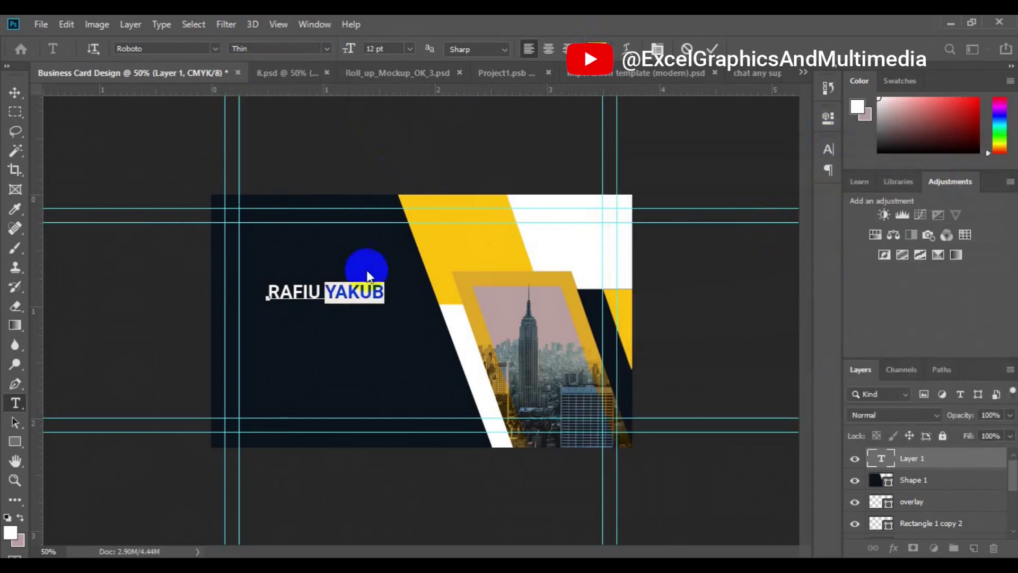
Add the line "CREATIVE DIRECTOR" below the name in the same text layer.
{"action": "left_click", "coordinate": [383, 291]}
{"action": "key", "text": "Return"}
{"action": "type", "text": "CREATIVE D"}
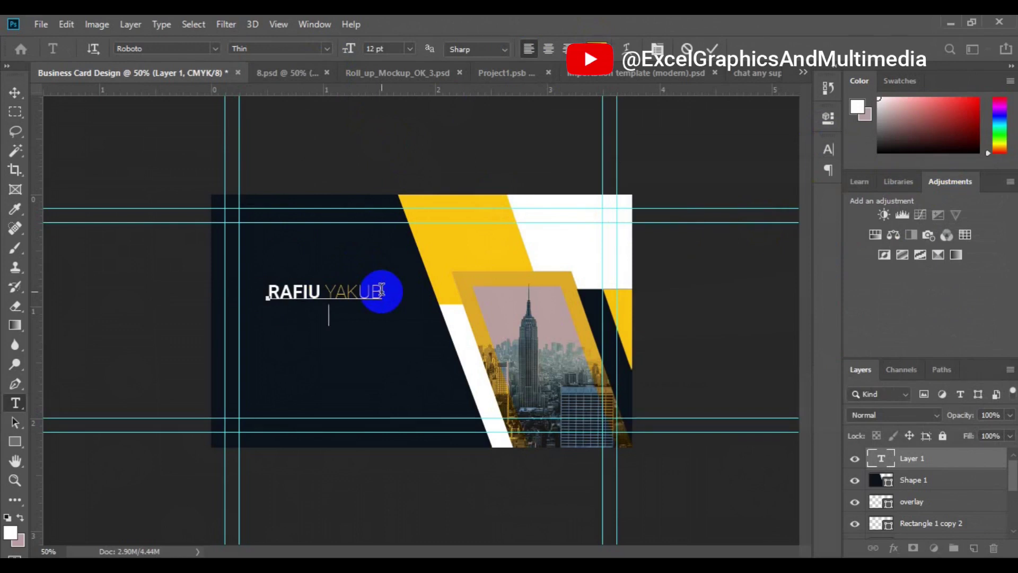
{"action": "type", "text": "IRECTOR"}
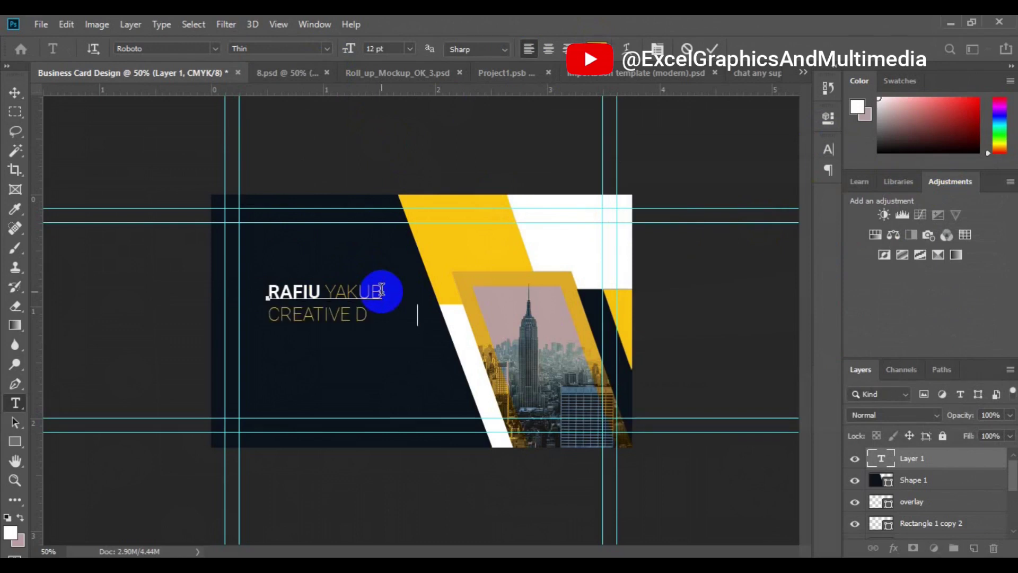
Reduce the CREATIVE DIRECTOR line to 6 pt and commit the text.
{"action": "left_click", "coordinate": [274, 316]}
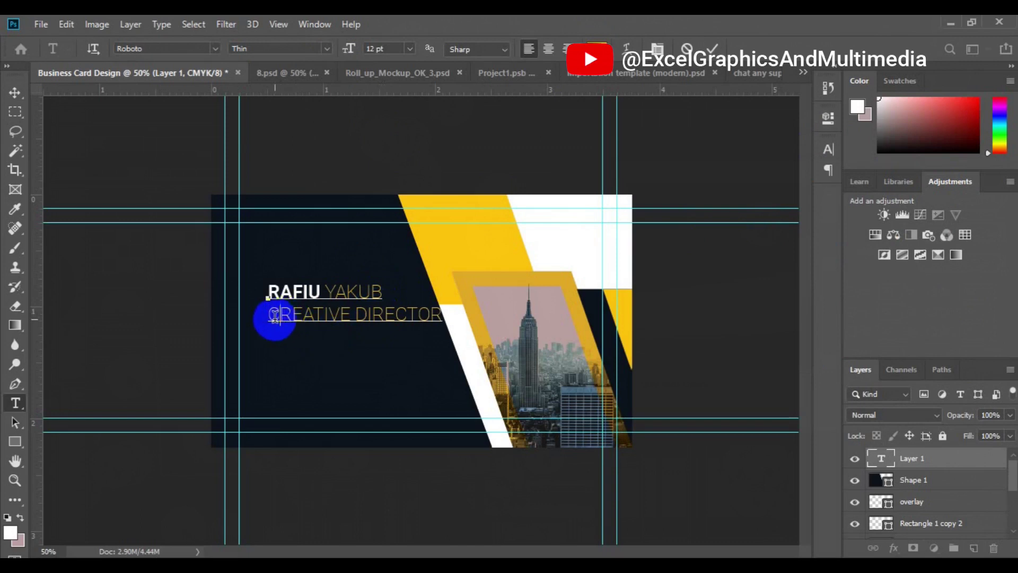
{"action": "triple_click", "coordinate": [274, 316]}
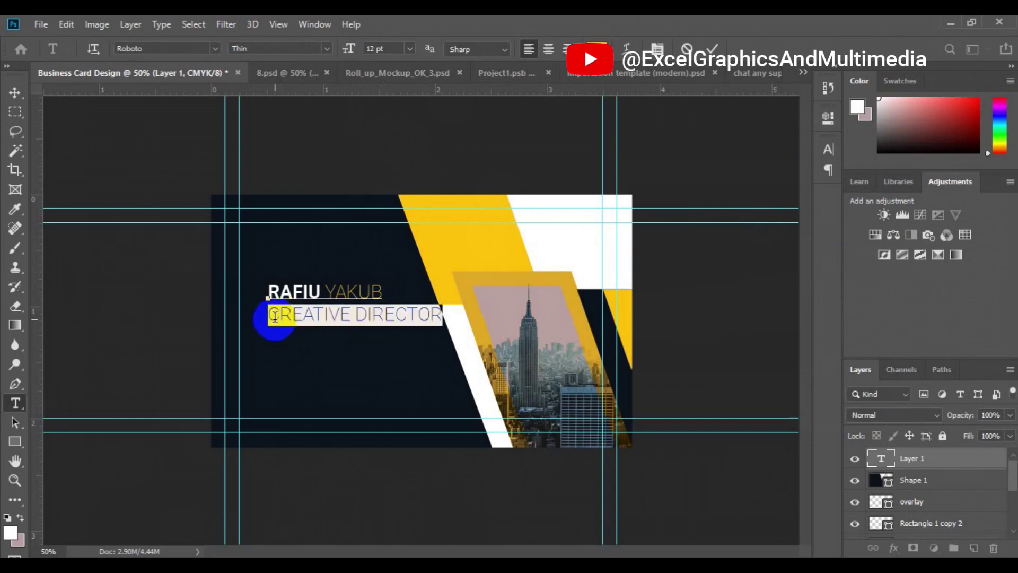
{"action": "left_click", "coordinate": [413, 52]}
{"action": "left_click", "coordinate": [409, 84]}
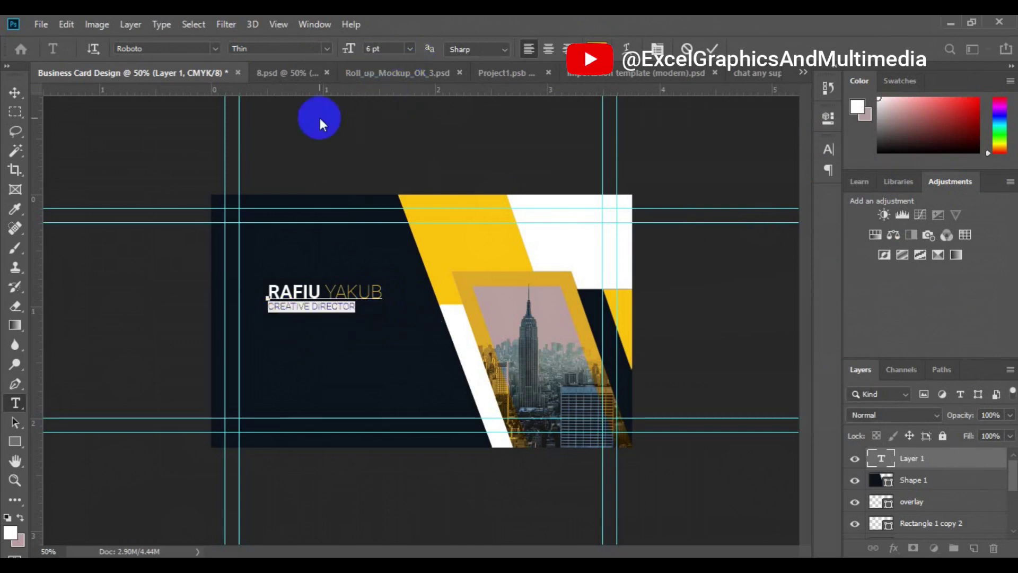
{"action": "left_click", "coordinate": [15, 92]}
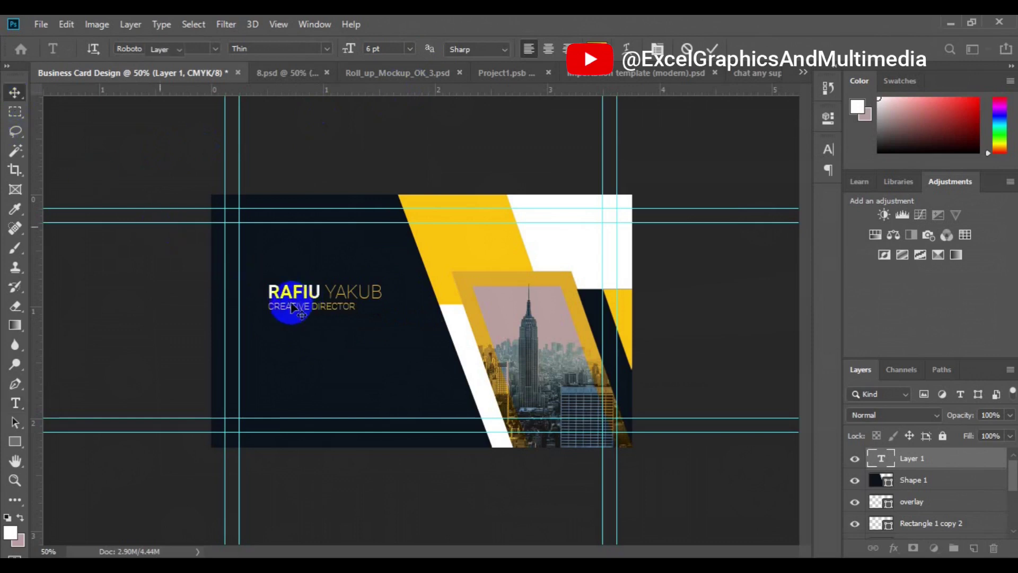
Set the surname and job title to Roboto Regular and move the text block toward the card's upper-left corner.
{"action": "left_click", "coordinate": [15, 403]}
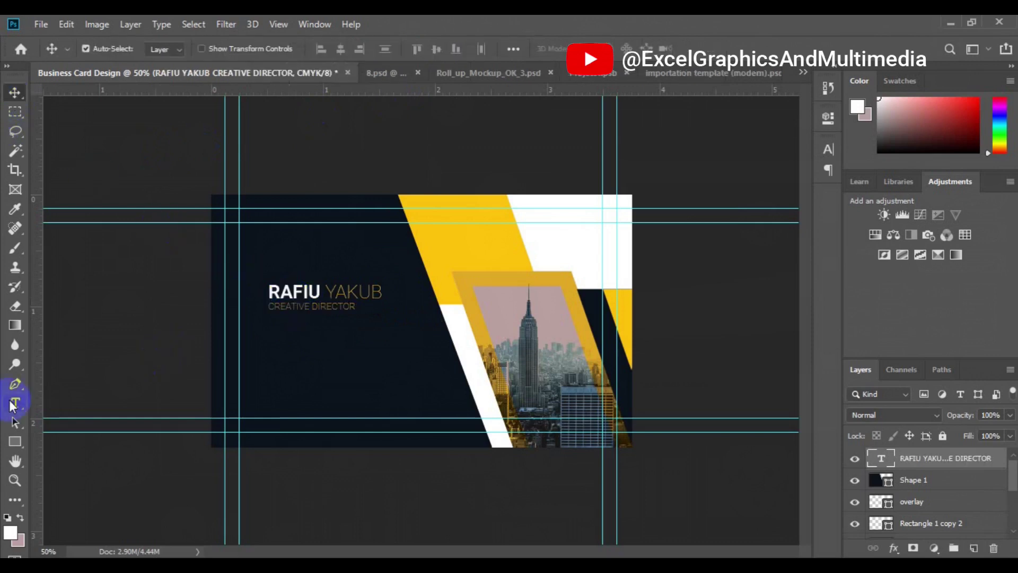
{"action": "left_click", "coordinate": [329, 288]}
{"action": "double_click", "coordinate": [329, 288]}
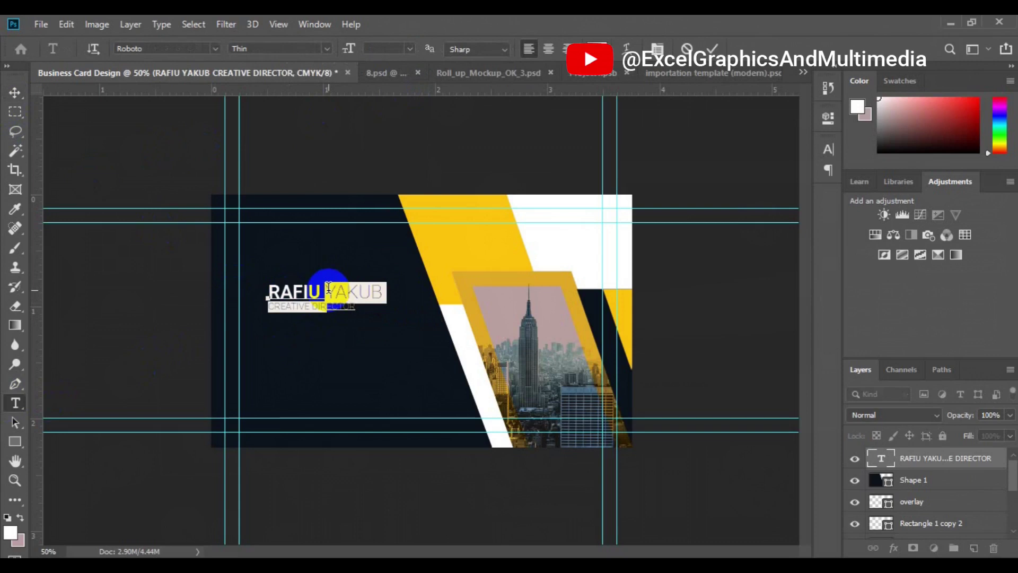
{"action": "key", "text": "shift+Right"}
{"action": "key", "text": "shift+Right"}
{"action": "key", "text": "shift+Right"}
{"action": "key", "text": "shift+Right"}
{"action": "left_click", "coordinate": [325, 49]}
{"action": "left_click", "coordinate": [320, 107]}
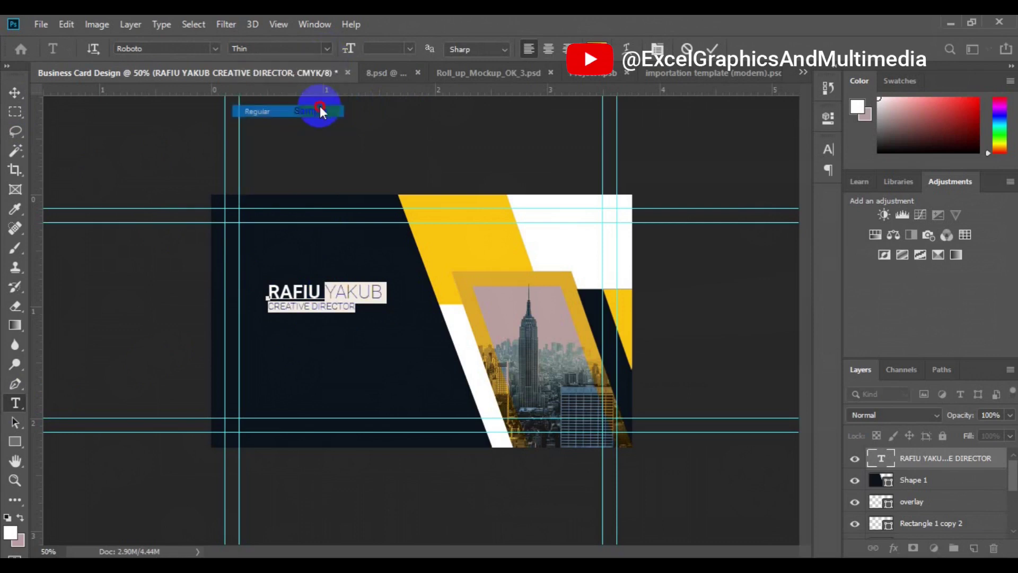
{"action": "left_click", "coordinate": [15, 93]}
{"action": "left_click", "coordinate": [16, 92]}
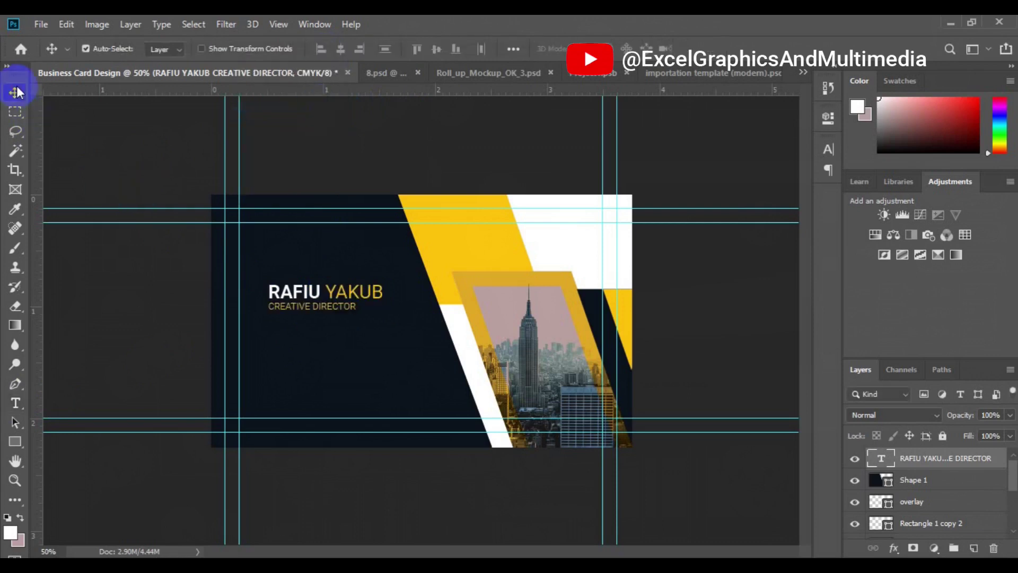
{"action": "key", "text": "ctrl+plus"}
{"action": "left_click_drag", "start_coordinate": [289, 304], "coordinate": [263, 224]}
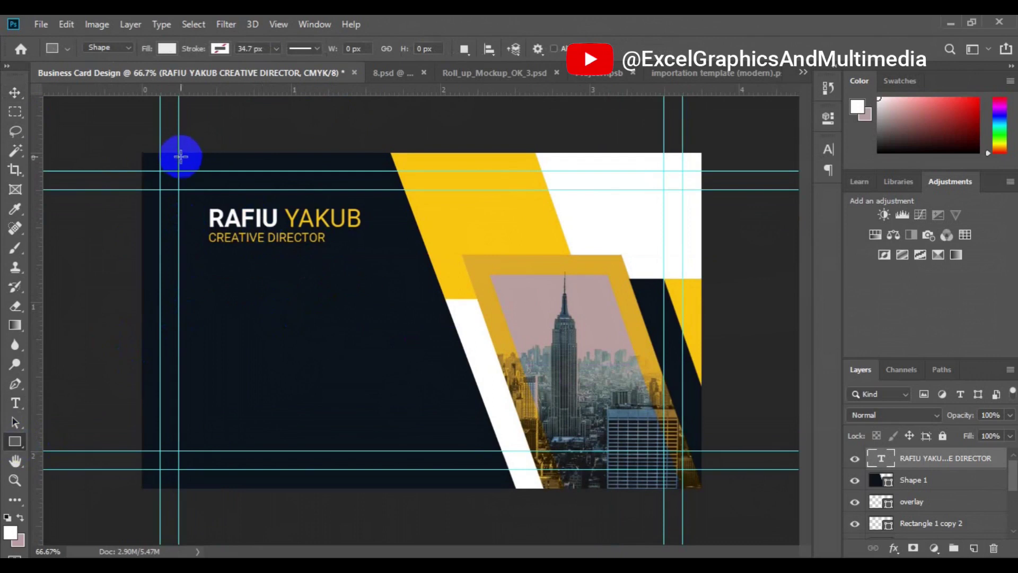
Draw a rectangle about 70 × 192 px down from the card's top edge at the inner left guide and fill it with sampled yellow #fbc511.
{"action": "left_click_drag", "start_coordinate": [178, 153], "coordinate": [213, 248]}
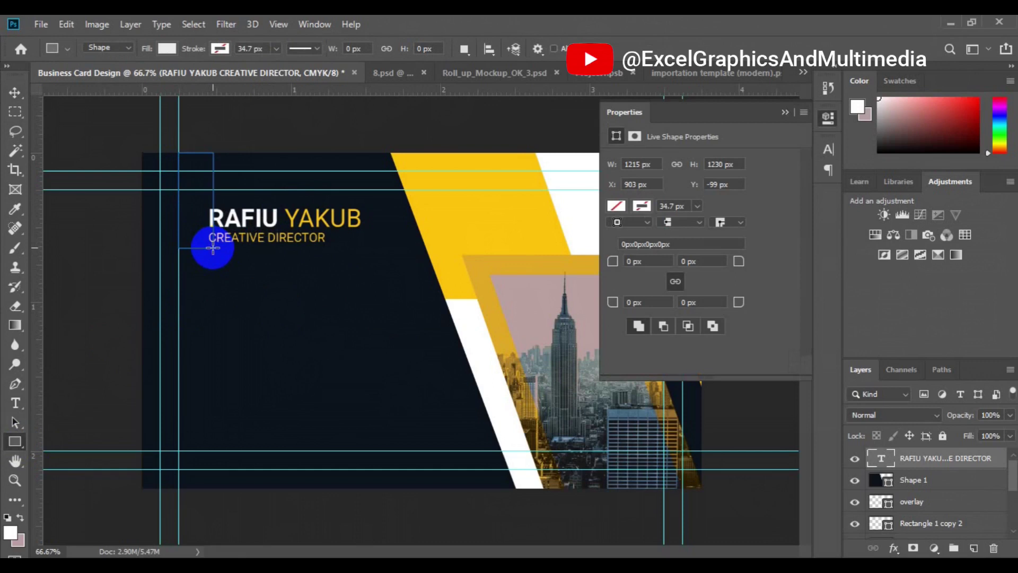
{"action": "left_click", "coordinate": [884, 461]}
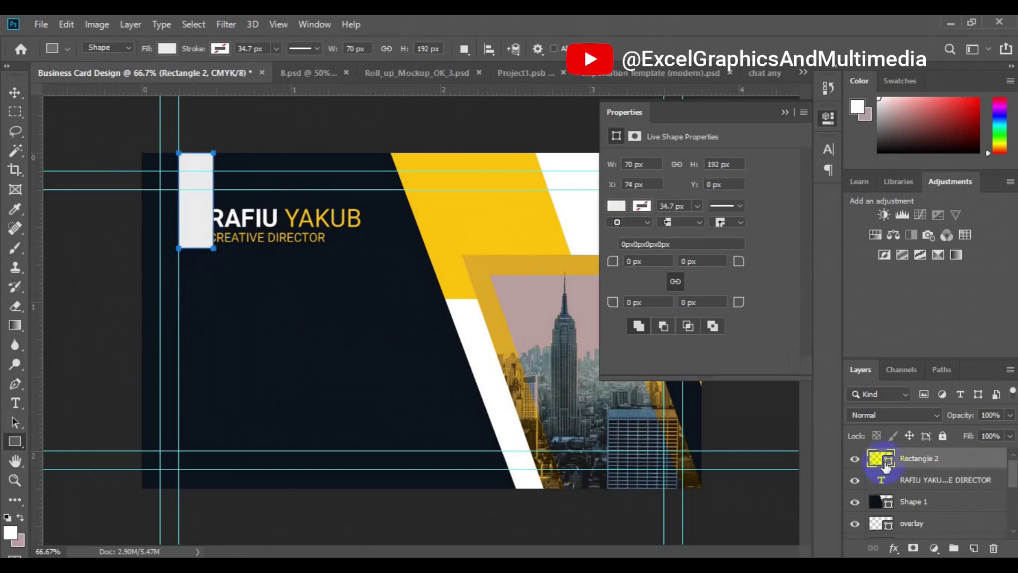
{"action": "left_click", "coordinate": [460, 271]}
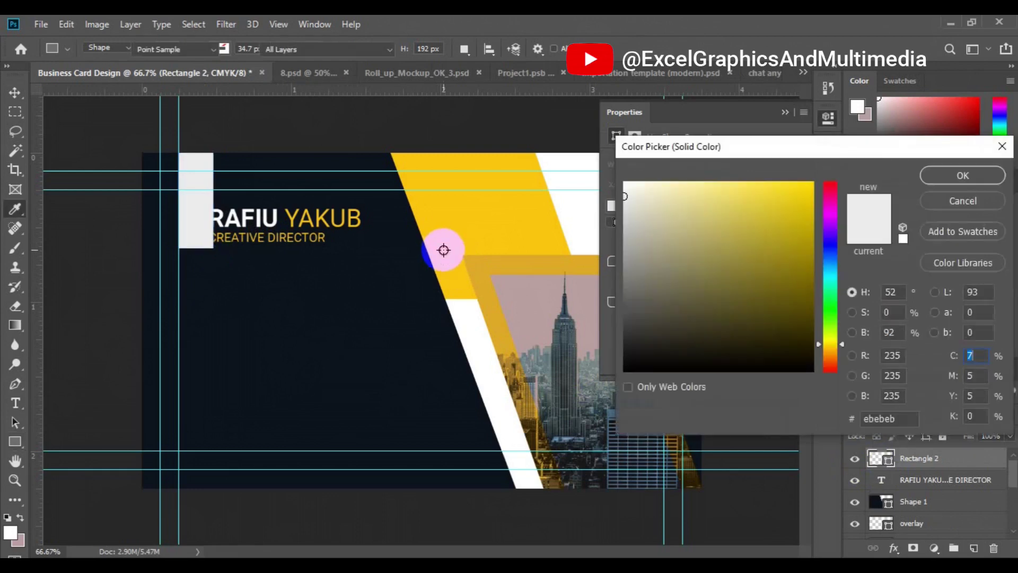
{"action": "left_click", "coordinate": [443, 250]}
{"action": "left_click", "coordinate": [955, 176]}
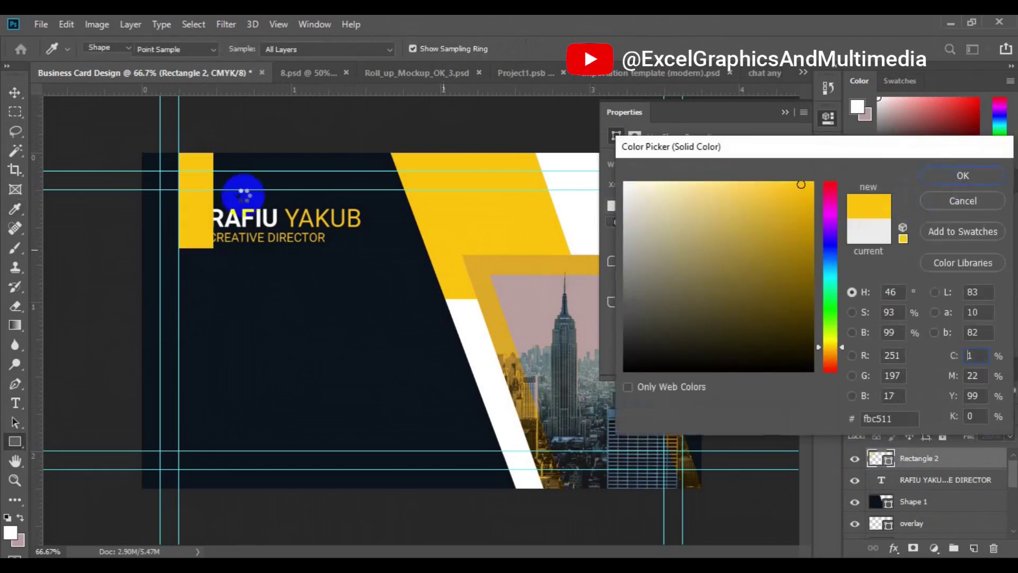
Move the name and title text just right of the yellow bar, aligning its bottom with the bar's lower edge.
{"action": "left_click", "coordinate": [13, 92]}
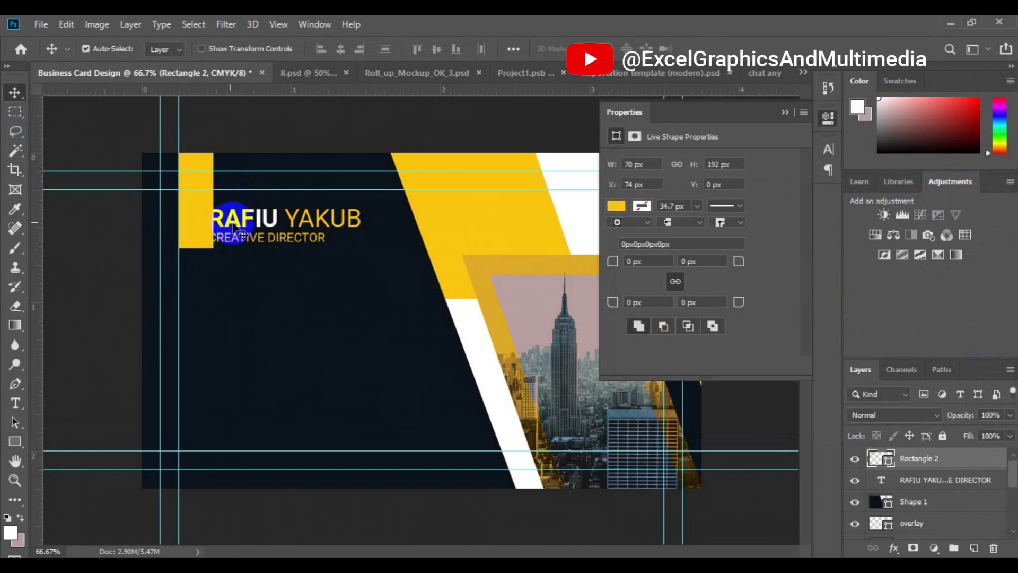
{"action": "left_click", "coordinate": [252, 224]}
{"action": "left_click_drag", "start_coordinate": [253, 226], "coordinate": [250, 225]}
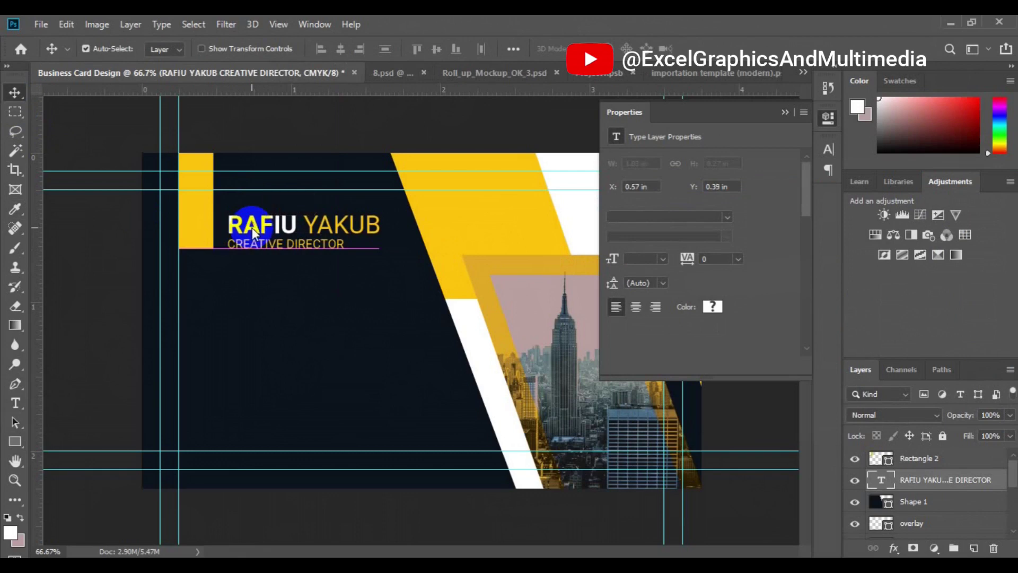
{"action": "left_click", "coordinate": [786, 113]}
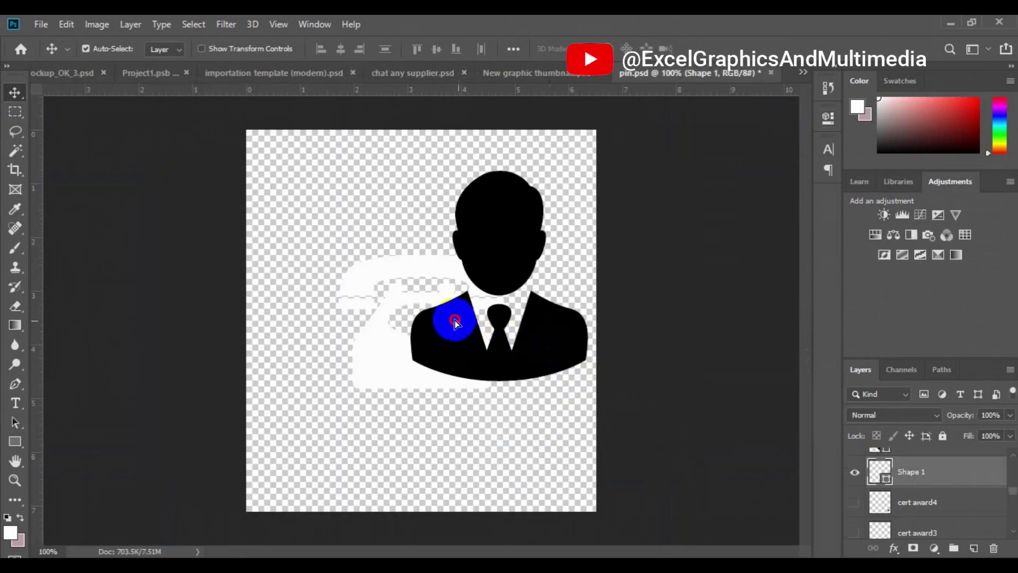
Bring the suited-person icon from pin.psd into the business card and scale it to about 22% at the yellow bar's lower end.
{"action": "left_click_drag", "start_coordinate": [455, 318], "coordinate": [193, 224]}
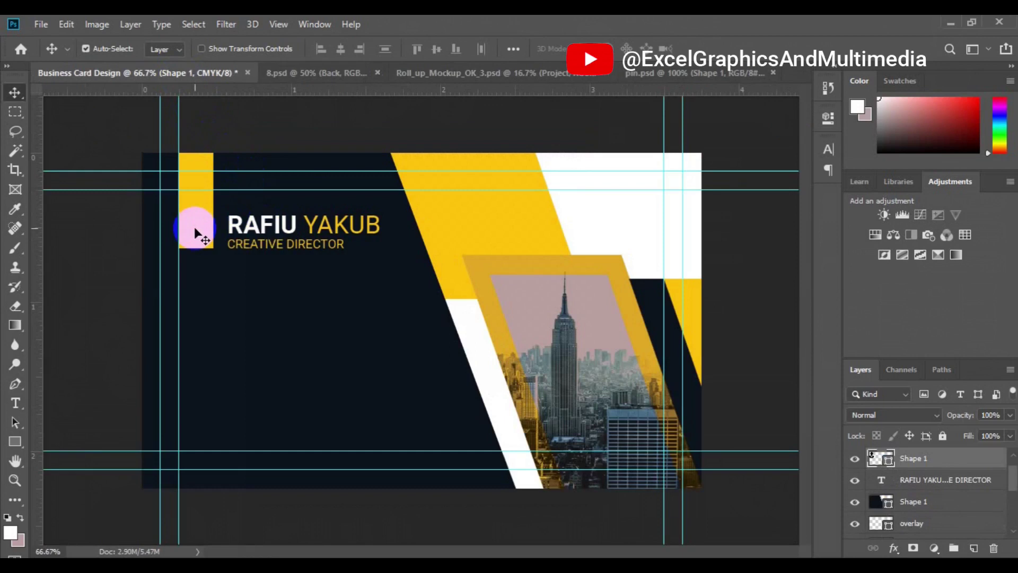
{"action": "key", "text": "ctrl+t"}
{"action": "left_click_drag", "start_coordinate": [136, 158], "coordinate": [160, 201]}
{"action": "mouse_move", "coordinate": [214, 275]}
{"action": "left_mouse_down"}
{"action": "mouse_move", "coordinate": [253, 296]}
{"action": "mouse_move", "coordinate": [225, 262]}
{"action": "left_mouse_up"}
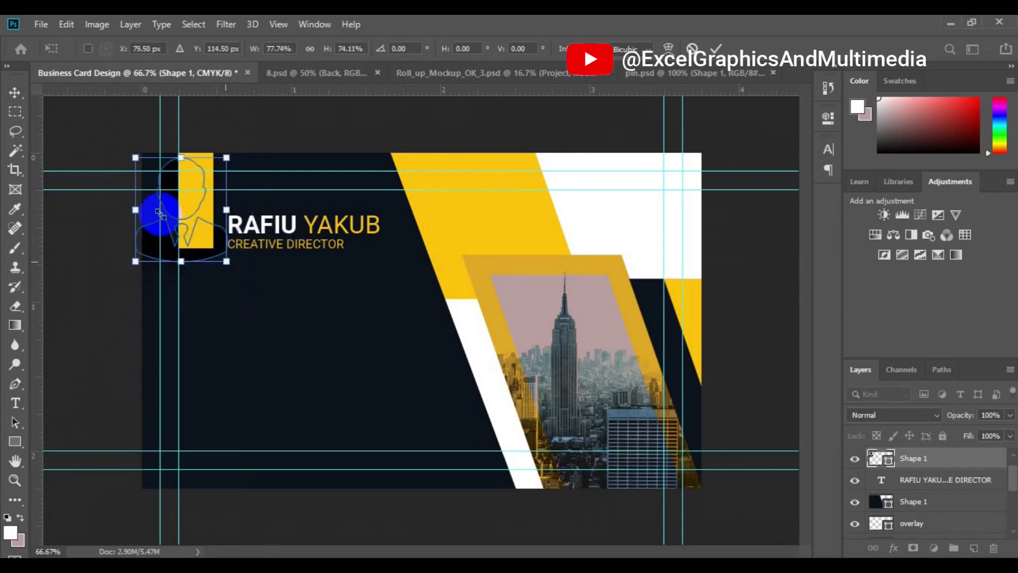
{"action": "left_click_drag", "start_coordinate": [134, 157], "coordinate": [196, 235]}
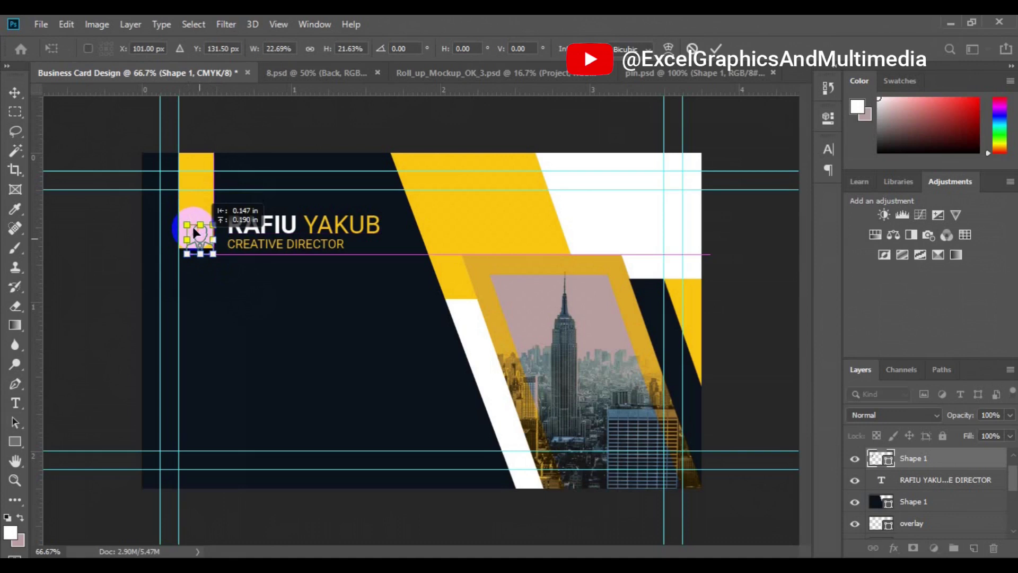
{"action": "key", "text": "Escape"}
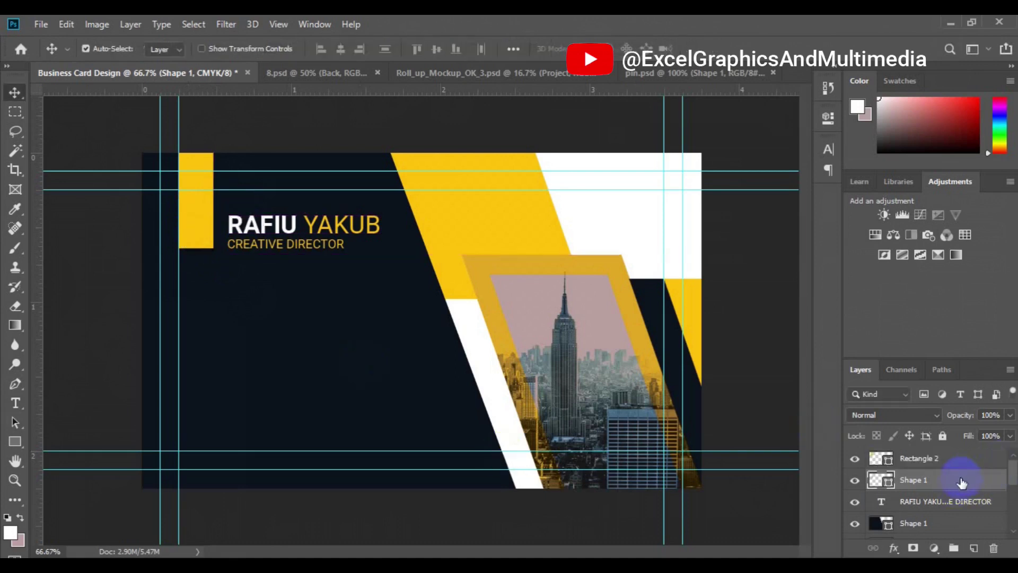
Move the person icon's layer above Rectangle 2 in the layer order.
{"action": "left_click_drag", "start_coordinate": [959, 476], "coordinate": [951, 459]}
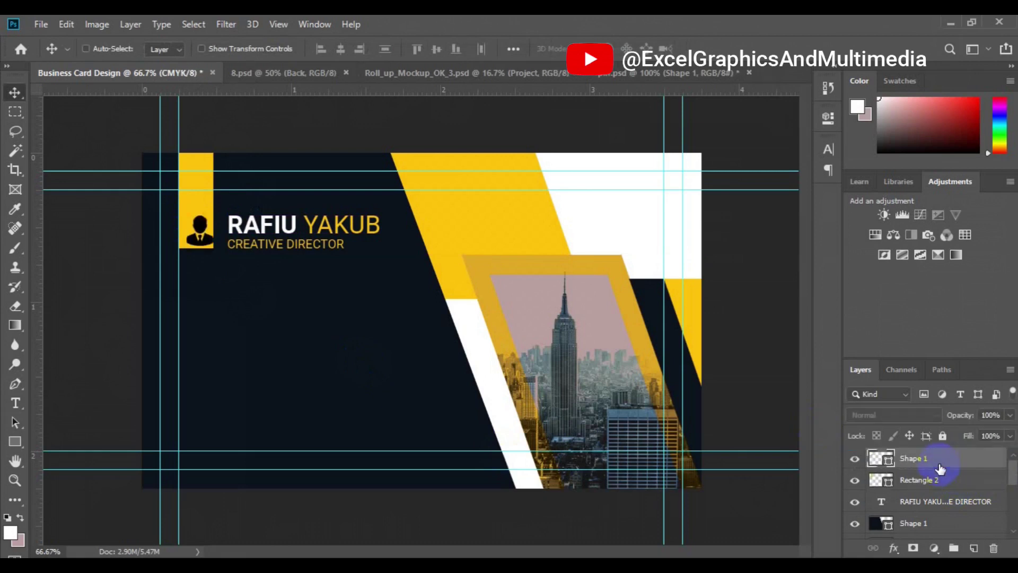
Centre the person icon horizontally on the yellow bar and recolour it with the card's sampled navy #0b121b.
{"action": "left_click", "coordinate": [937, 480], "text": "ctrl"}
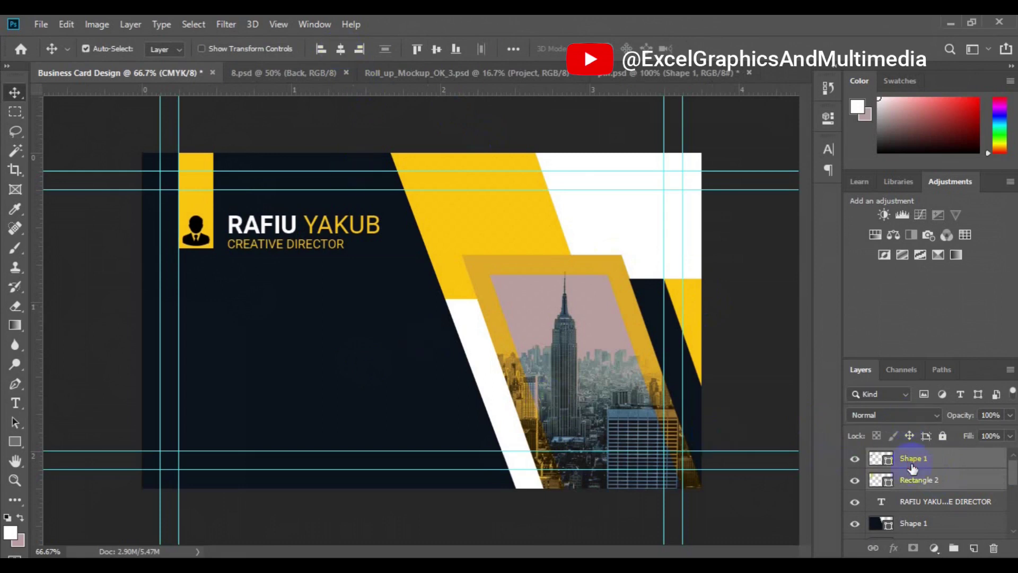
{"action": "left_click", "coordinate": [921, 503], "text": "ctrl"}
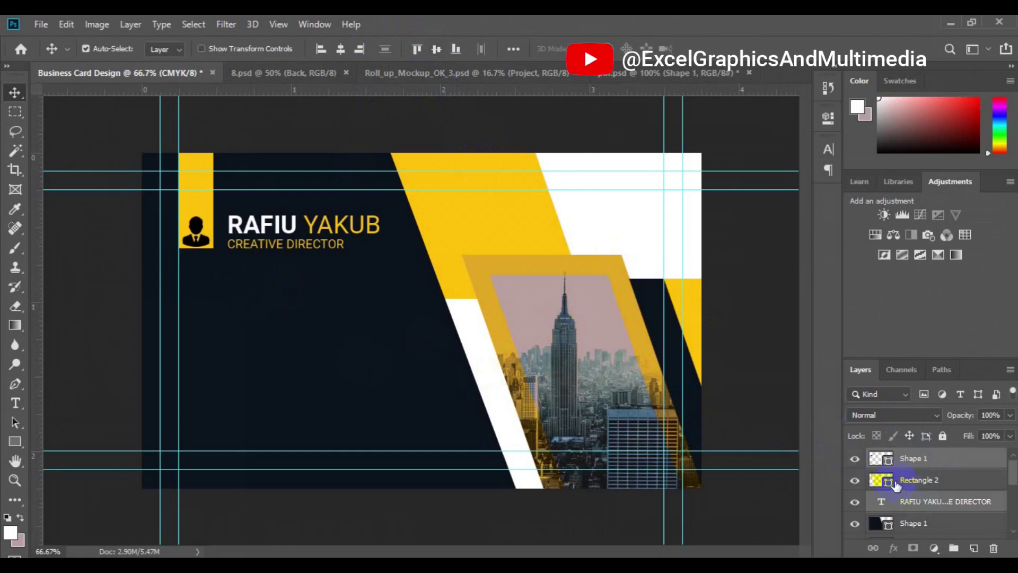
{"action": "left_click", "coordinate": [889, 465]}
{"action": "double_click", "coordinate": [889, 466]}
{"action": "left_click", "coordinate": [357, 370]}
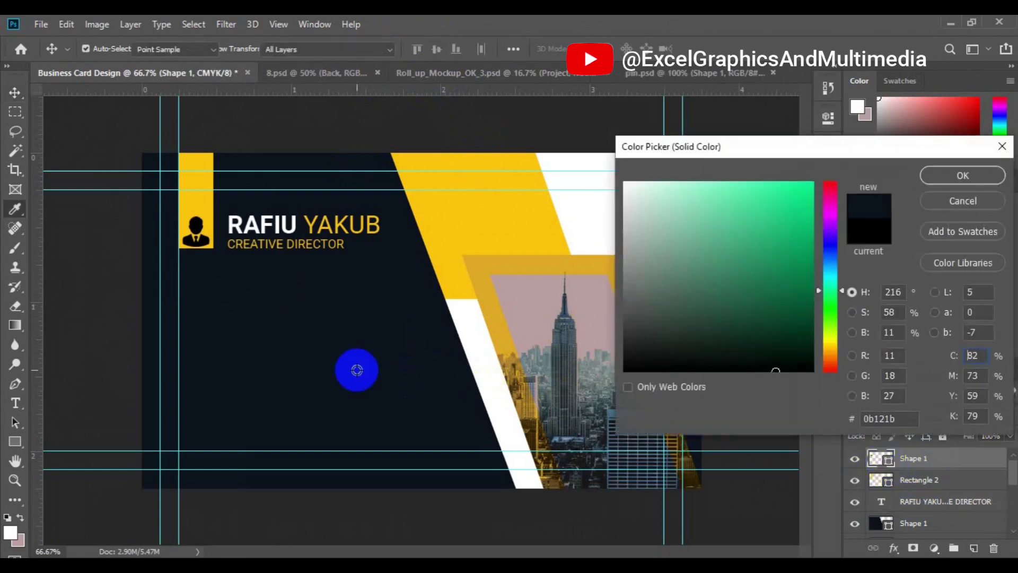
{"action": "left_click", "coordinate": [932, 180]}
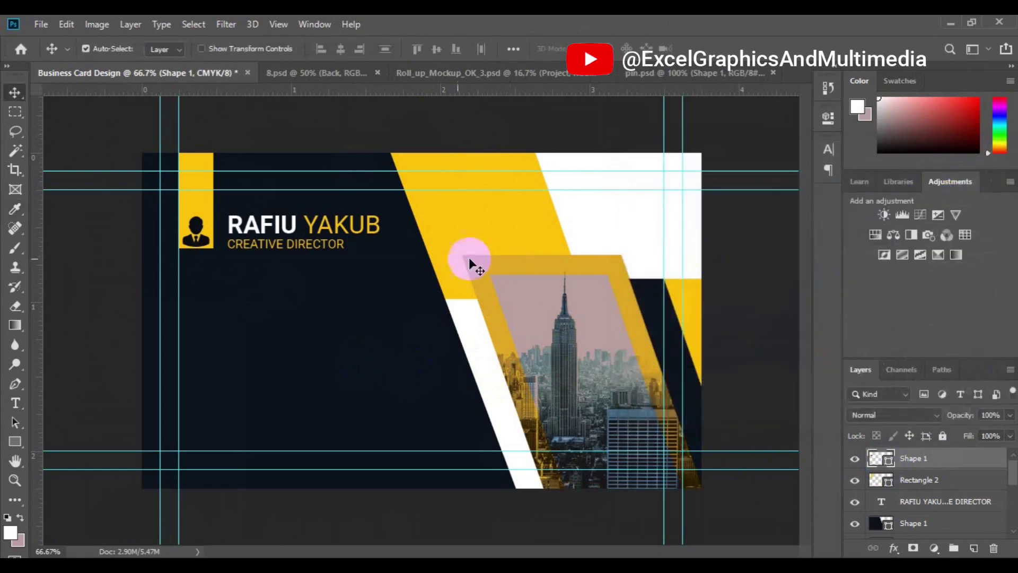
{"action": "left_click", "coordinate": [199, 206]}
{"action": "left_click_drag", "start_coordinate": [199, 206], "coordinate": [200, 358]}
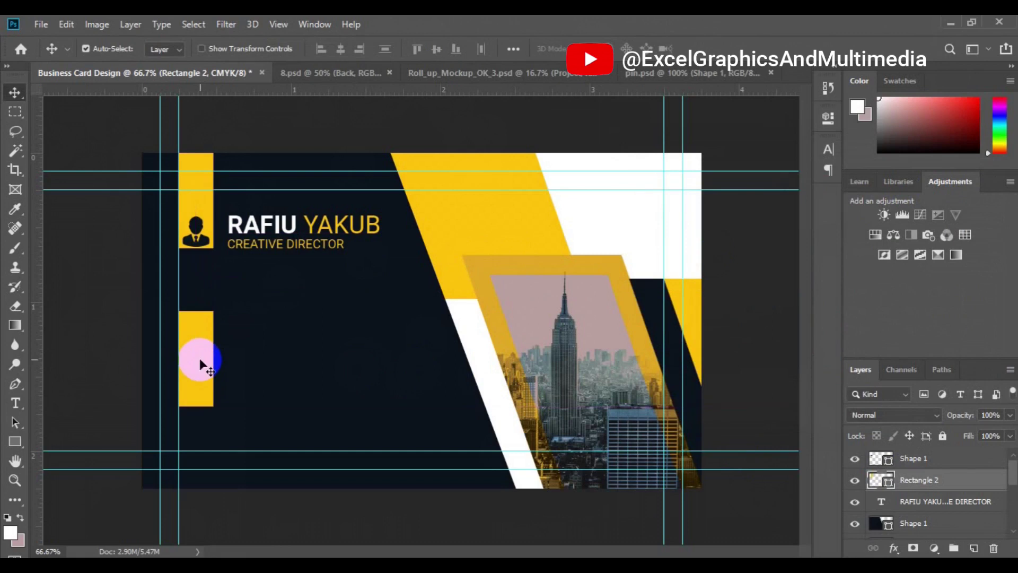
{"action": "key", "text": "ctrl+t"}
{"action": "left_click_drag", "start_coordinate": [201, 407], "coordinate": [198, 344]}
{"action": "key", "text": "Return"}
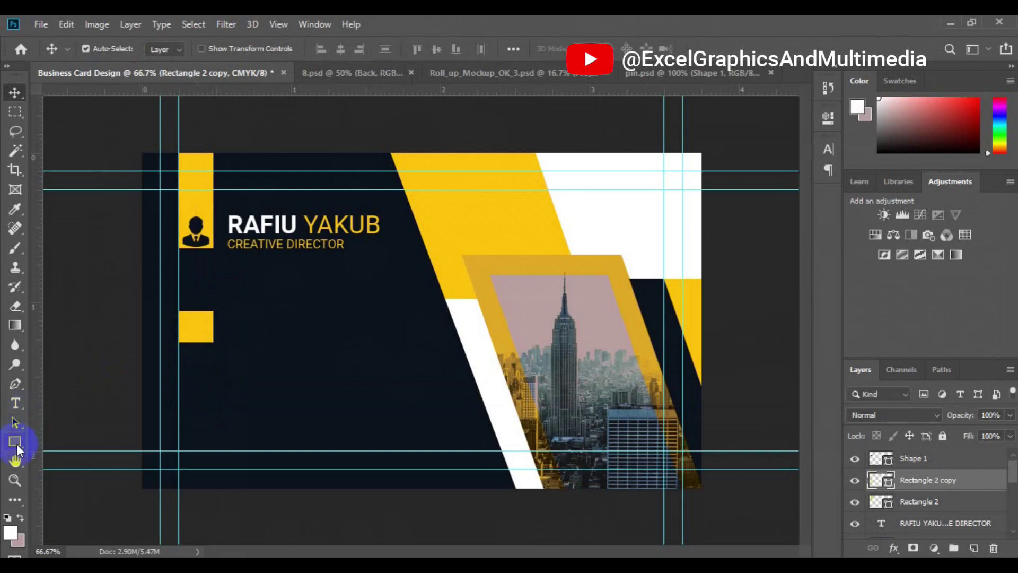
{"action": "left_click", "coordinate": [15, 441]}
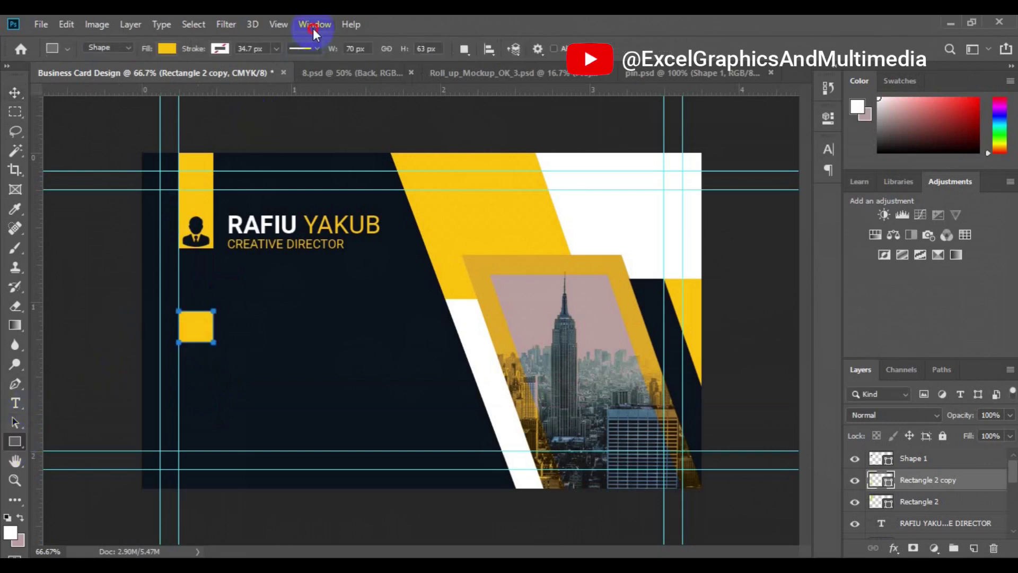
{"action": "left_click", "coordinate": [313, 25]}
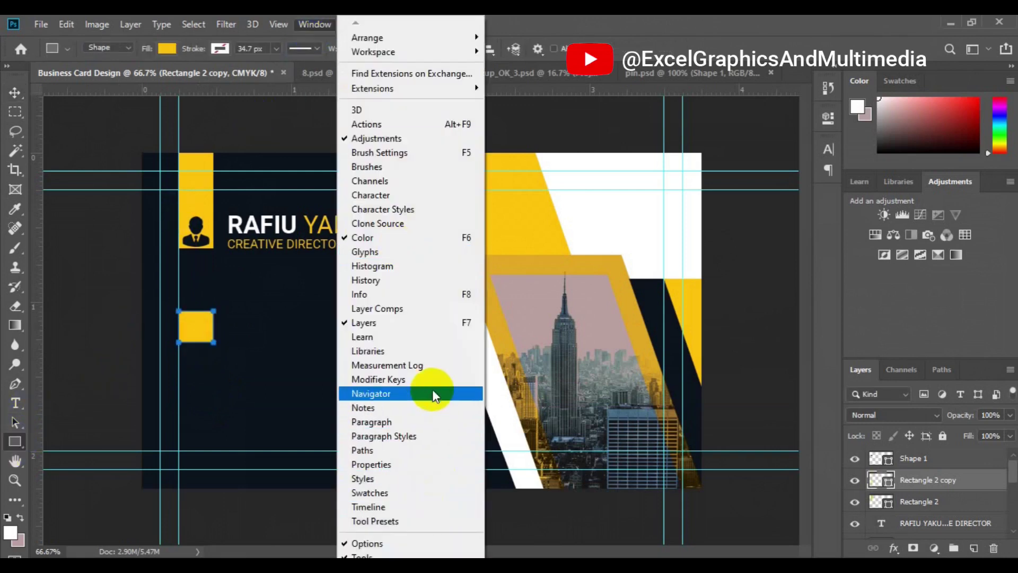
{"action": "left_click", "coordinate": [430, 461]}
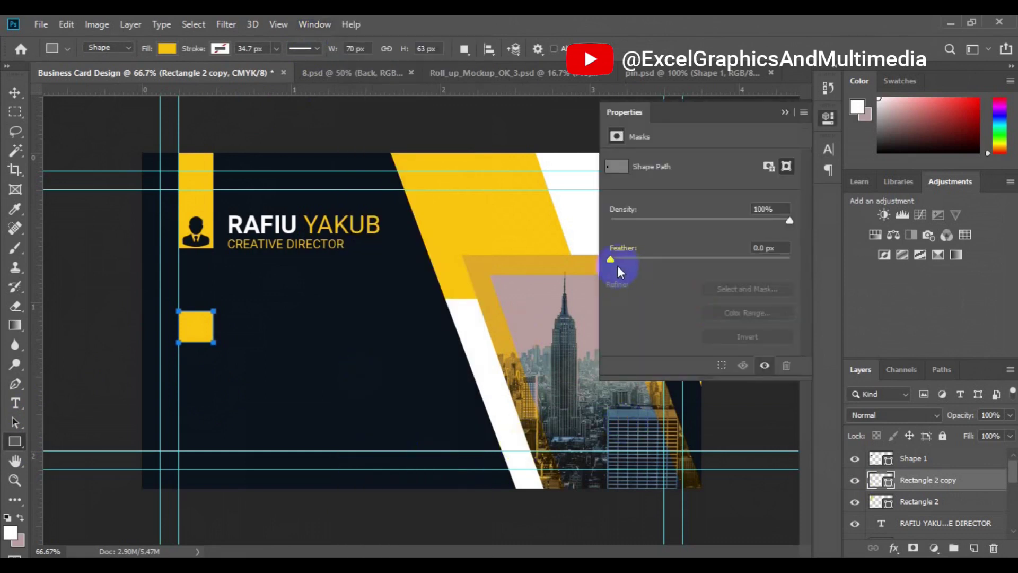
{"action": "left_click", "coordinate": [15, 92]}
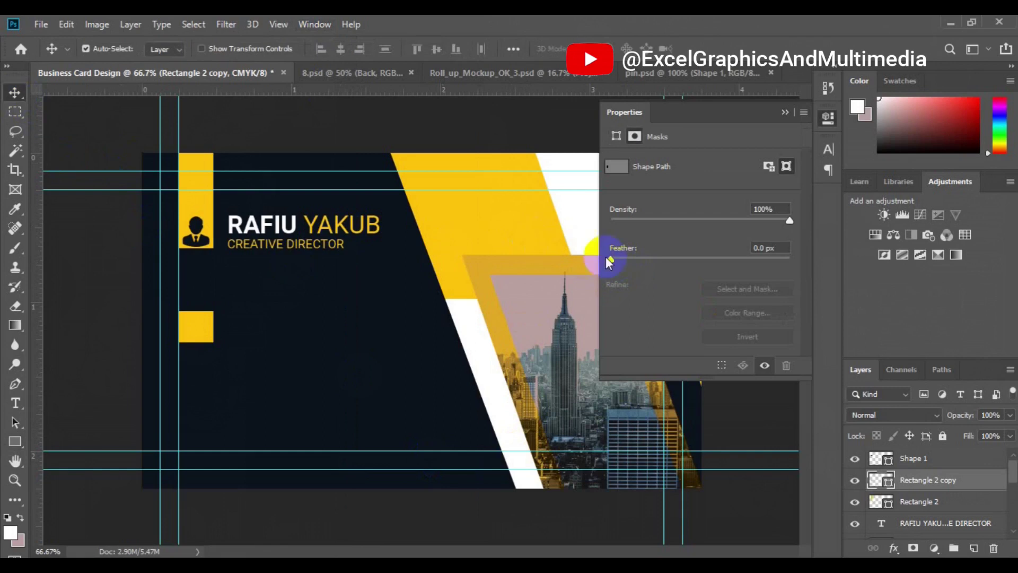
{"action": "left_click", "coordinate": [785, 112]}
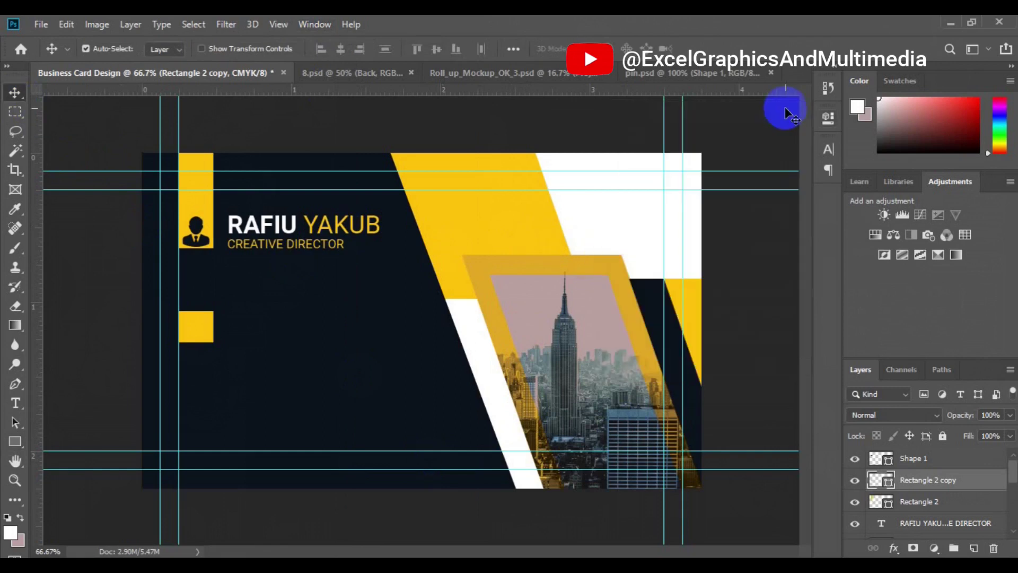
{"action": "key", "text": "Delete"}
Draw a square of about 73 × 73 px at the inner left guide below the yellow bar and round its corners to 15 px.
{"action": "left_click", "coordinate": [15, 441]}
{"action": "left_click", "coordinate": [974, 548]}
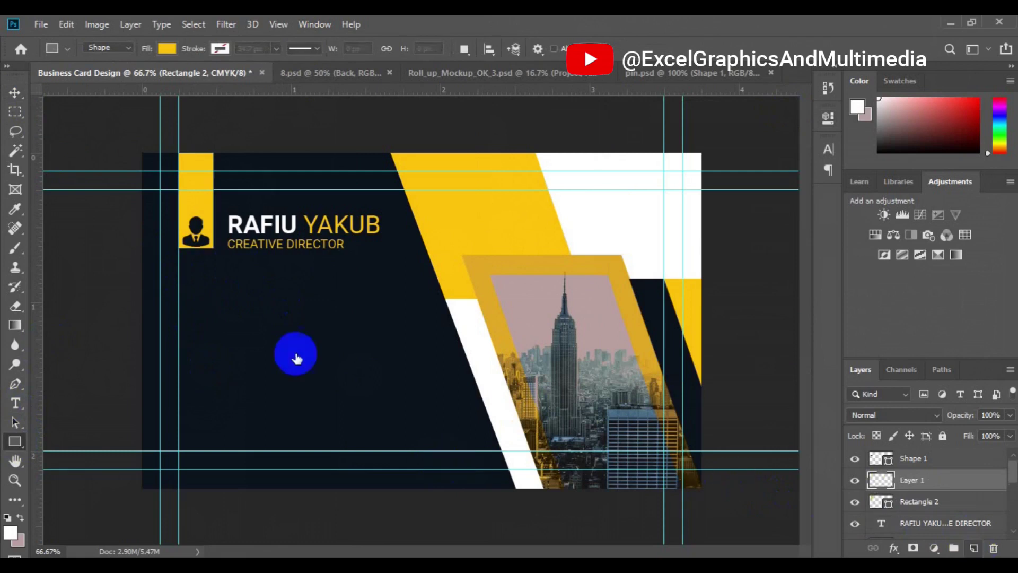
{"action": "left_click_drag", "start_coordinate": [179, 280], "coordinate": [215, 316]}
{"action": "left_click_drag", "start_coordinate": [610, 264], "coordinate": [614, 262]}
Fill the rounded square with sampled yellow #fbc511 and move it down along the inner left guide to about Y 293 px.
{"action": "left_click", "coordinate": [868, 475]}
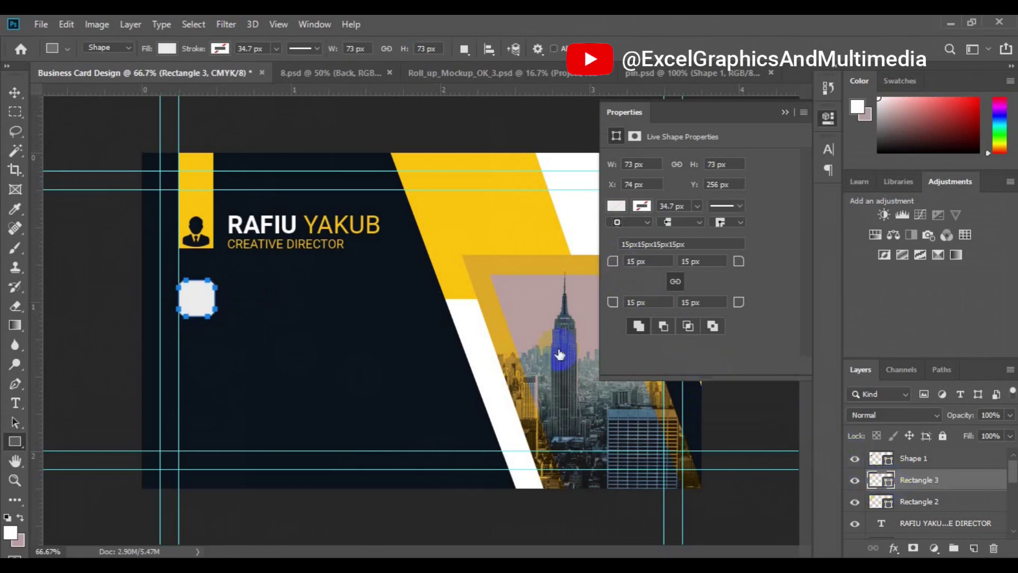
{"action": "double_click", "coordinate": [881, 479]}
{"action": "left_click", "coordinate": [466, 237]}
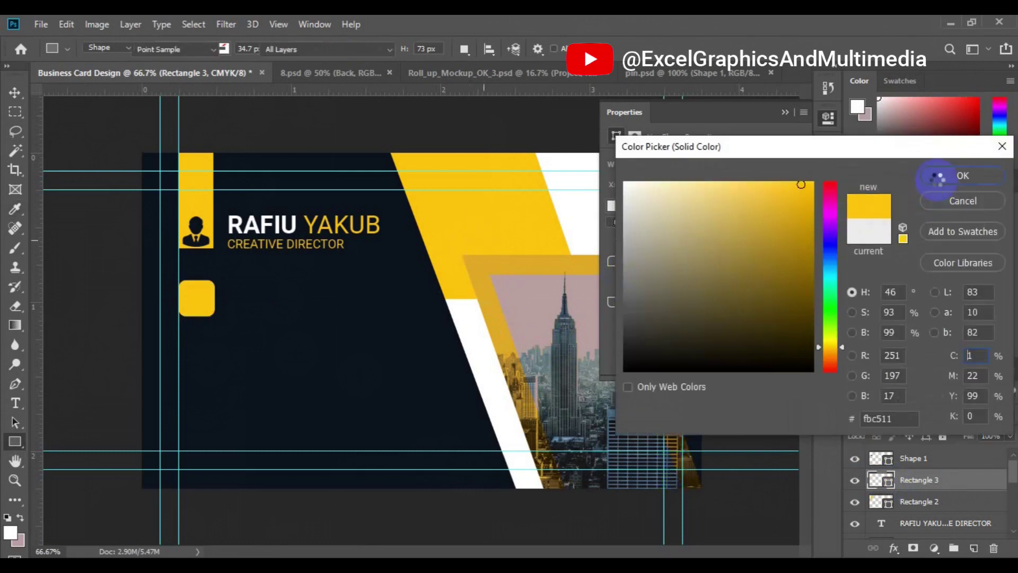
{"action": "left_click", "coordinate": [937, 179]}
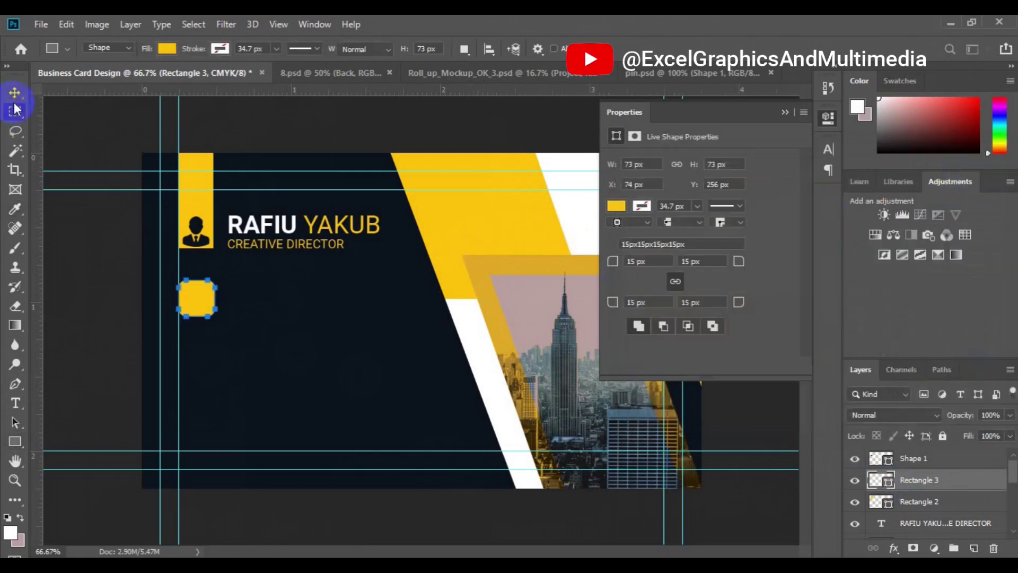
{"action": "key", "text": "v"}
{"action": "left_click_drag", "start_coordinate": [198, 301], "coordinate": [198, 321]}
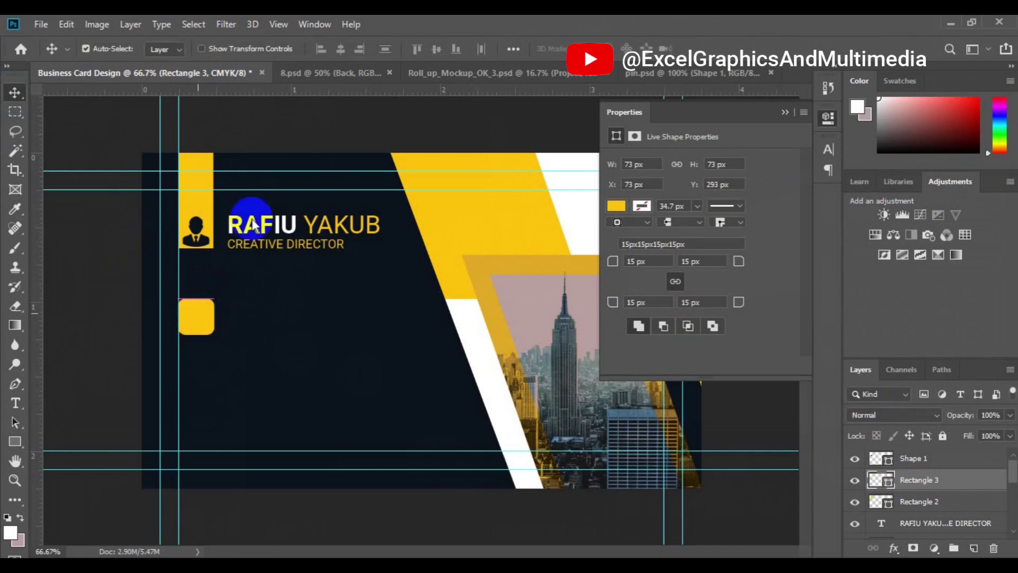
Bring the phone icon from pin.psd into the business card and scale it to about 19% over the yellow rounded square.
{"action": "left_click", "coordinate": [631, 79]}
{"action": "left_click", "coordinate": [452, 346]}
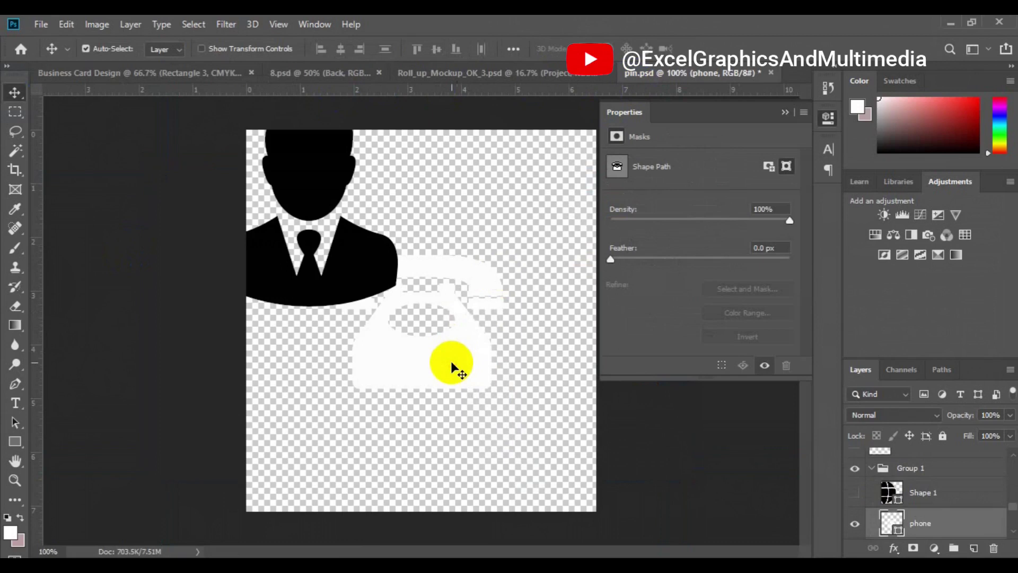
{"action": "left_click_drag", "start_coordinate": [423, 261], "coordinate": [200, 323]}
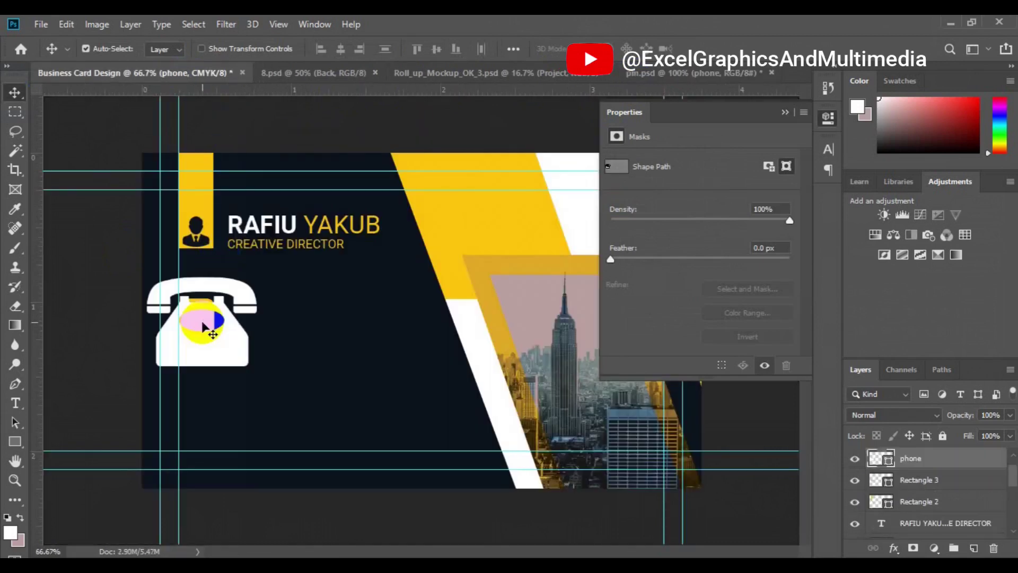
{"action": "key", "text": "ctrl+t"}
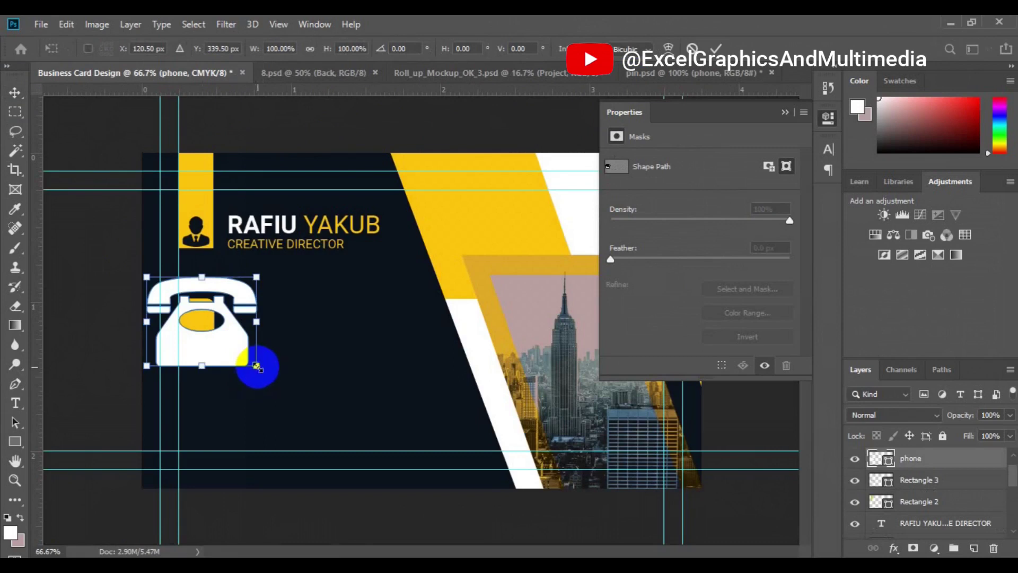
{"action": "left_click_drag", "start_coordinate": [238, 354], "coordinate": [205, 330]}
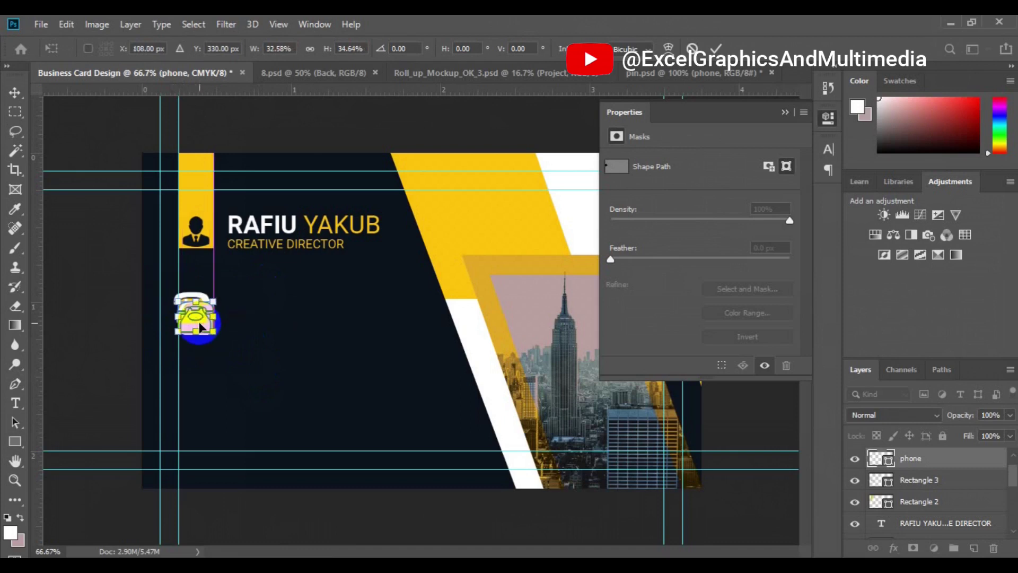
{"action": "key", "text": "ctrl+plus"}
{"action": "left_click_drag", "start_coordinate": [111, 340], "coordinate": [85, 322]}
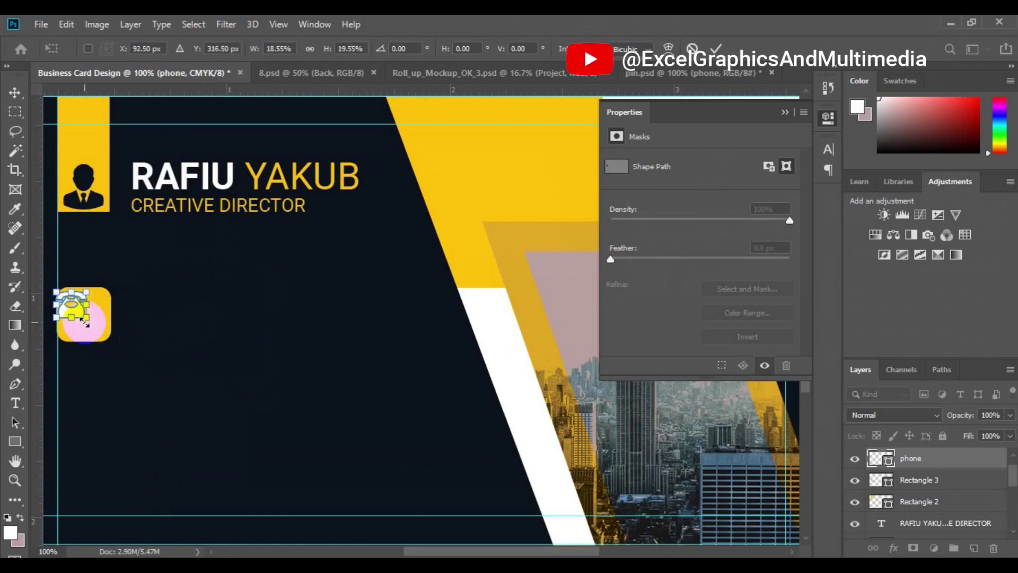
{"action": "key", "text": "Return"}
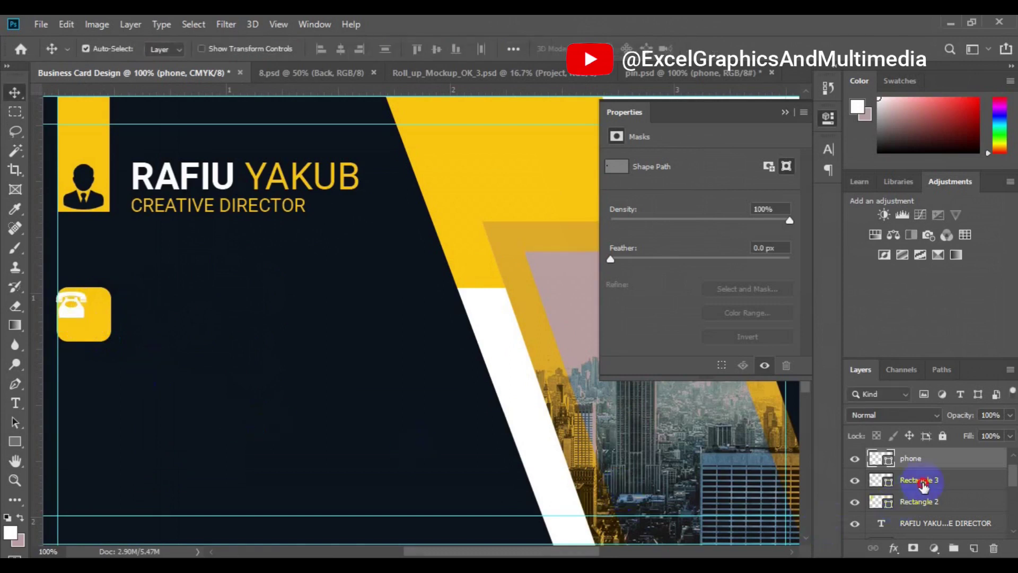
Centre the phone icon on the yellow rounded square and group the two layers as "Call icon".
{"action": "left_click", "coordinate": [923, 484], "text": "shift"}
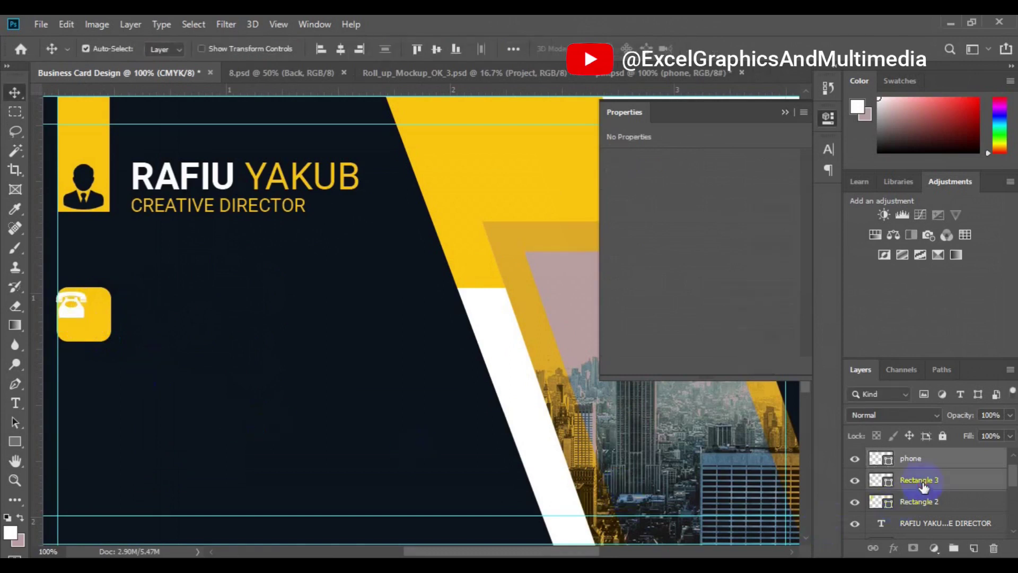
{"action": "left_click", "coordinate": [435, 51]}
{"action": "key", "text": "ctrl+g"}
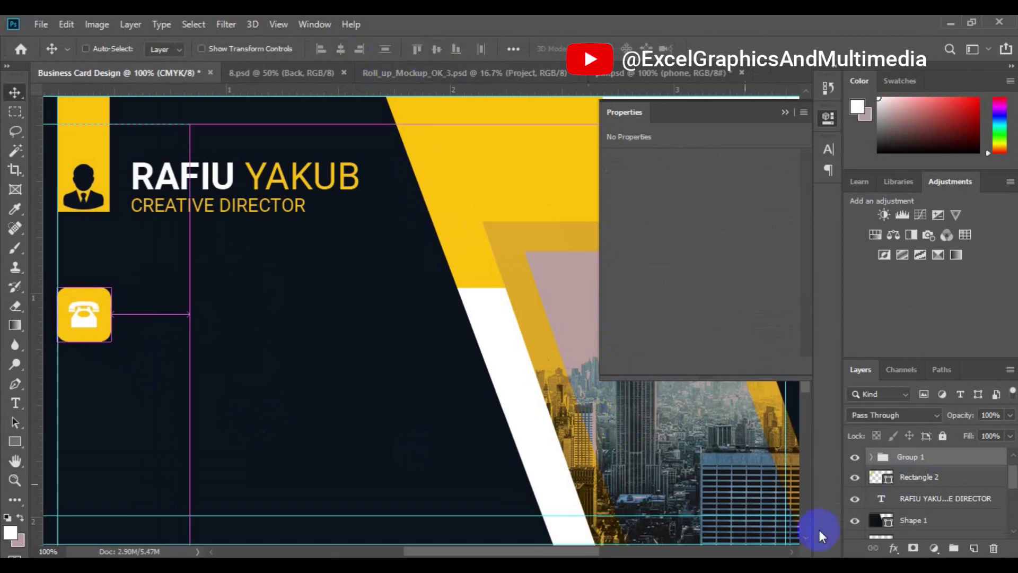
{"action": "left_click", "coordinate": [921, 464]}
{"action": "type", "text": "Call icon"}
{"action": "key", "text": "Return"}
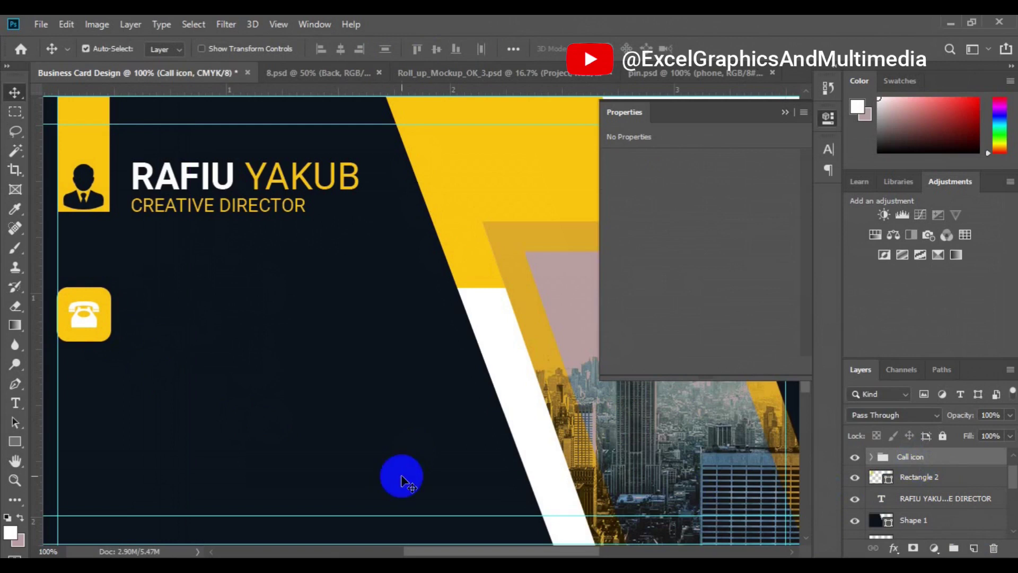
Add two lines of phone numbers just right of the phone icon in white Roboto Regular, 6 pt, on a new layer.
{"action": "left_click", "coordinate": [910, 480]}
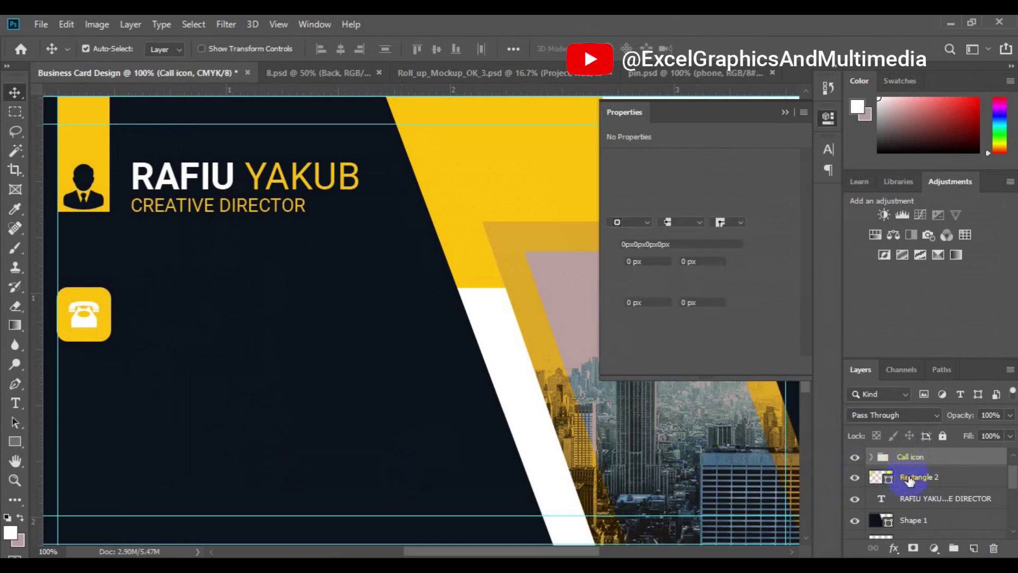
{"action": "left_click", "coordinate": [928, 462]}
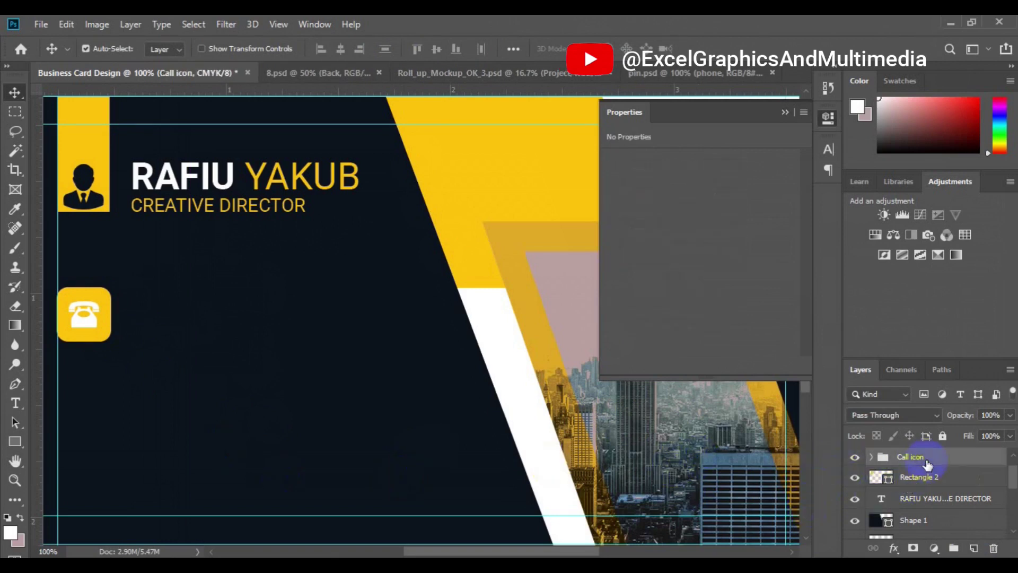
{"action": "left_click", "coordinate": [968, 548]}
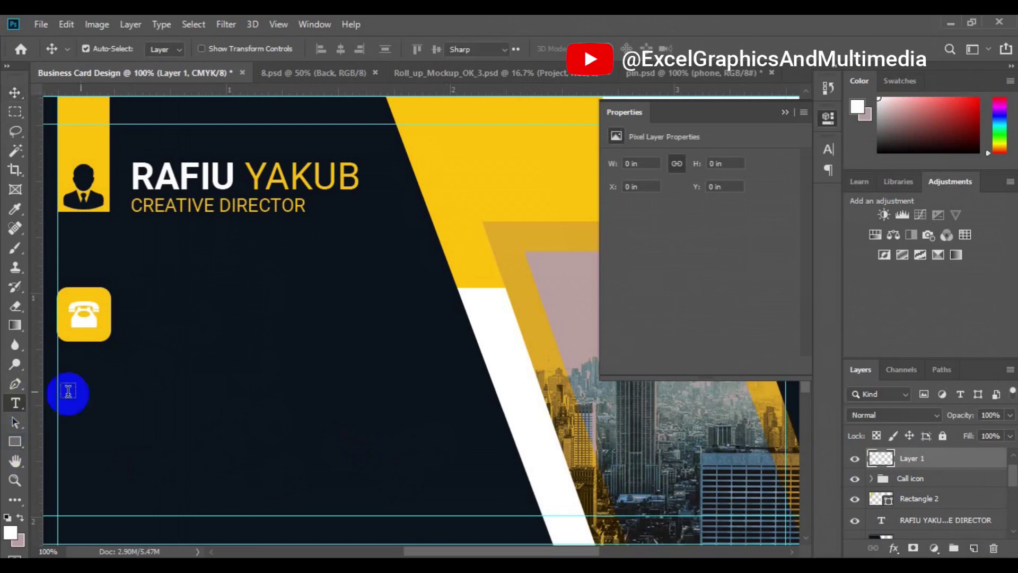
{"action": "left_click", "coordinate": [15, 403]}
{"action": "left_click", "coordinate": [137, 315]}
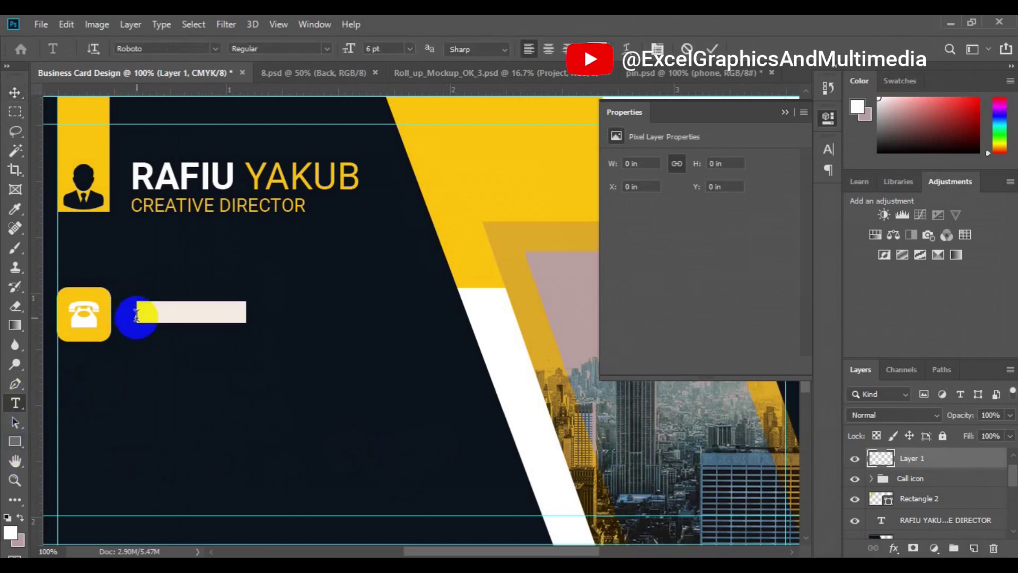
{"action": "key", "text": "BackSpace"}
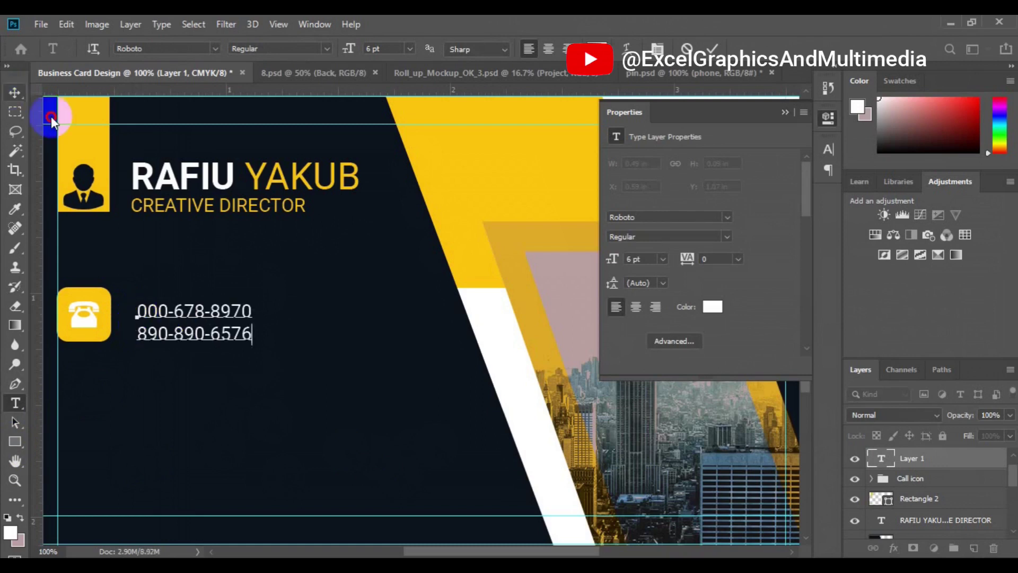
{"action": "left_click", "coordinate": [15, 92]}
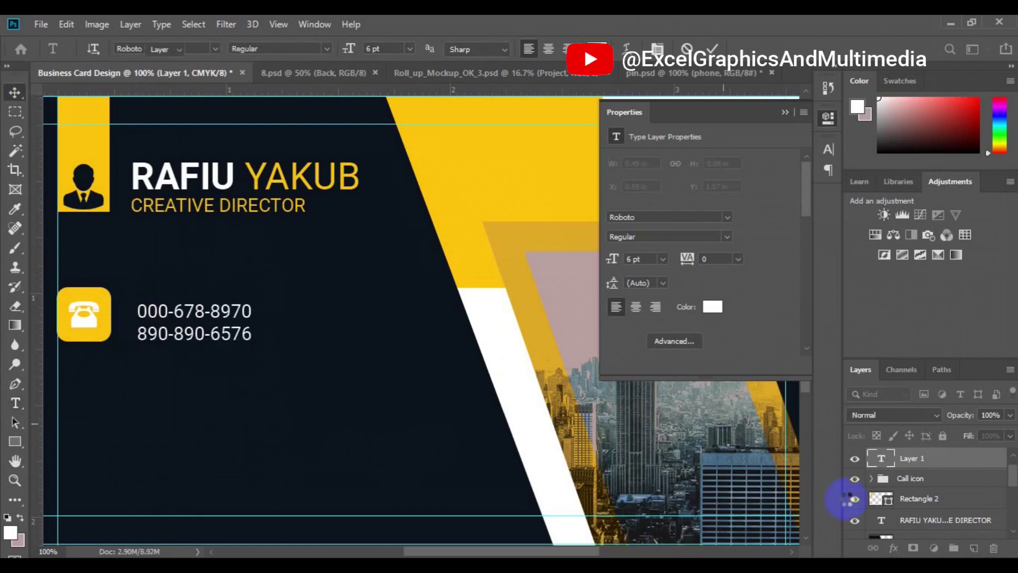
Align the phone number text vertically with the centre of the phone icon and move its layer into the Call icon group.
{"action": "left_click", "coordinate": [917, 484], "text": "shift"}
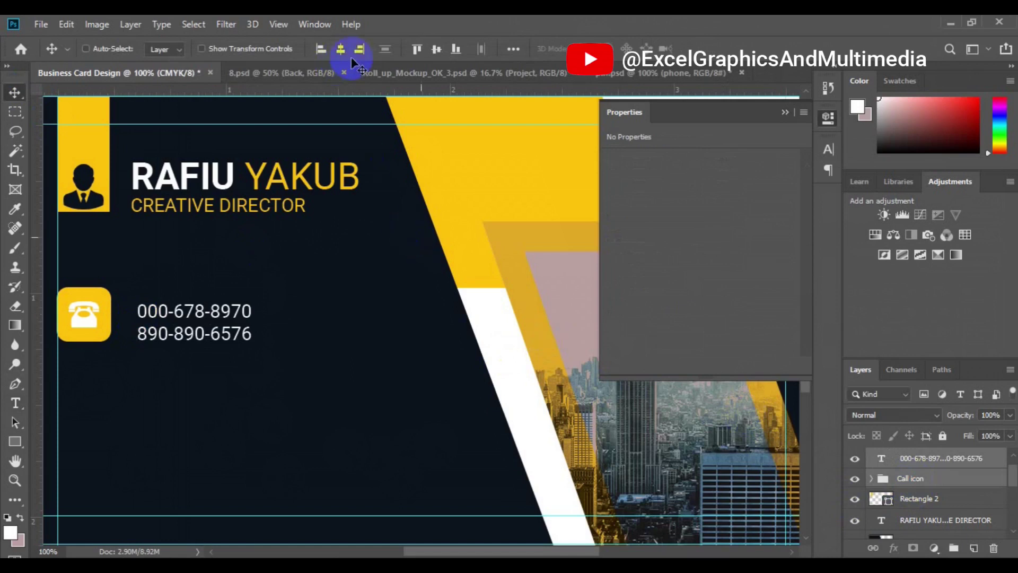
{"action": "left_click", "coordinate": [436, 51]}
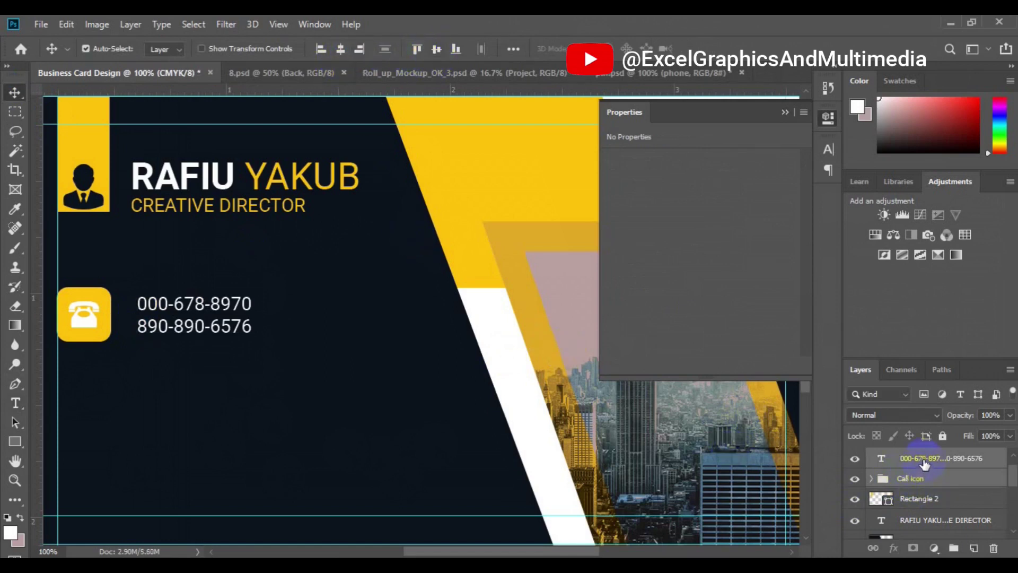
{"action": "left_click_drag", "start_coordinate": [924, 464], "coordinate": [923, 477]}
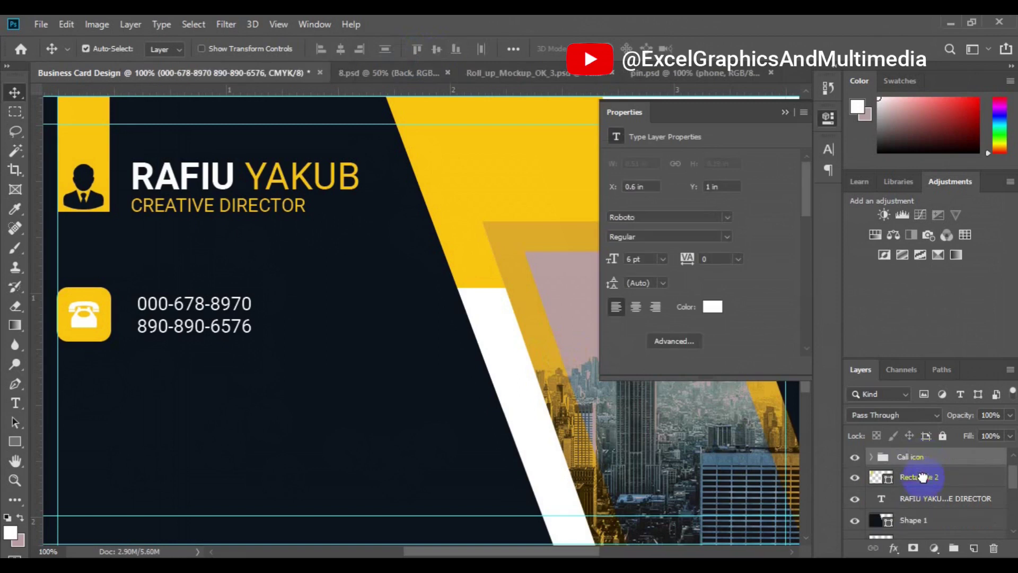
Duplicate the Call icon group and place the copy directly below the first contact row, leaving a gap between the rows.
{"action": "key", "text": "ctrl+j"}
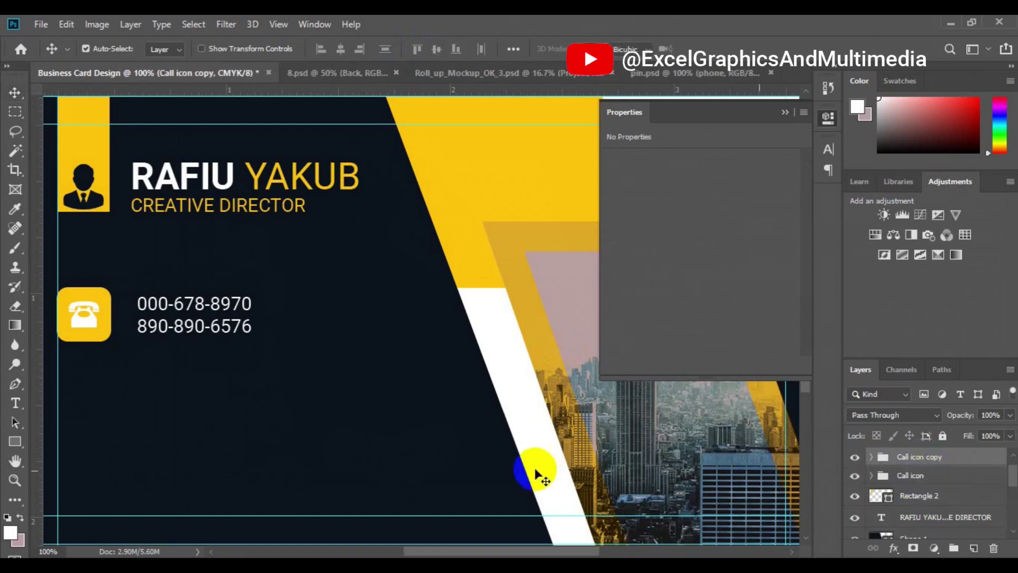
{"action": "key", "text": "ctrl+t"}
{"action": "left_click_drag", "start_coordinate": [174, 326], "coordinate": [174, 414]}
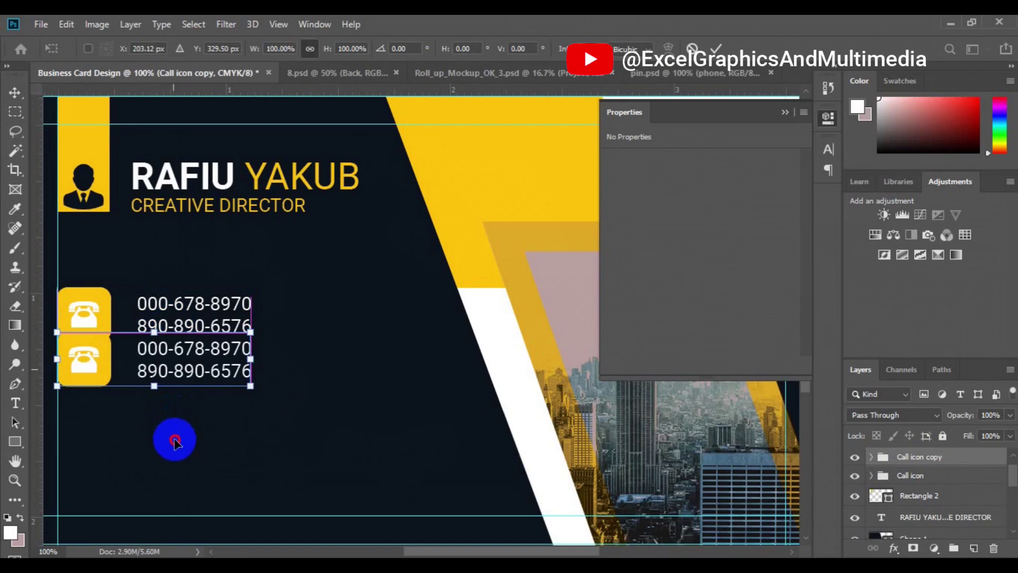
{"action": "left_click_drag", "start_coordinate": [175, 443], "coordinate": [171, 416]}
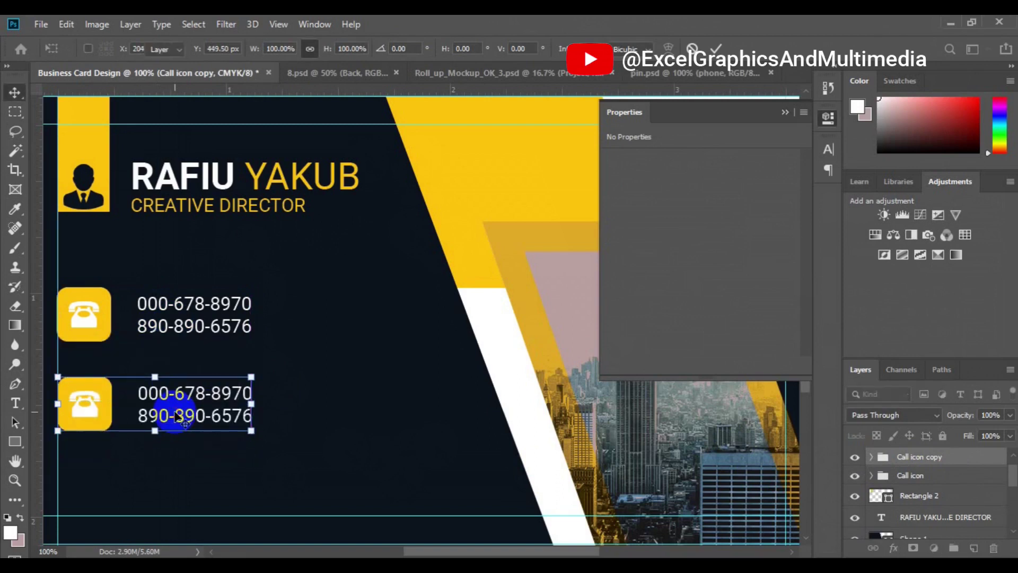
{"action": "key", "text": "Return"}
Duplicate the second contact row and place the copy below it as a third row near the card's lower guides.
{"action": "key", "text": "ctrl+j"}
{"action": "key", "text": "ctrl+t"}
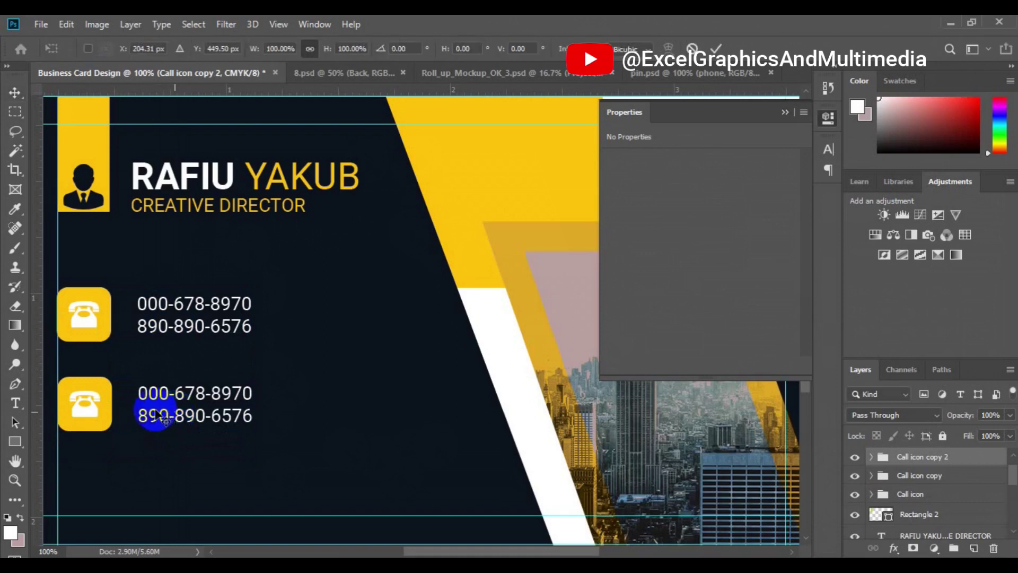
{"action": "mouse_move", "coordinate": [162, 414]}
{"action": "left_mouse_down"}
{"action": "mouse_move", "coordinate": [164, 509]}
{"action": "mouse_move", "coordinate": [164, 472]}
{"action": "mouse_move", "coordinate": [162, 494]}
{"action": "left_mouse_up"}
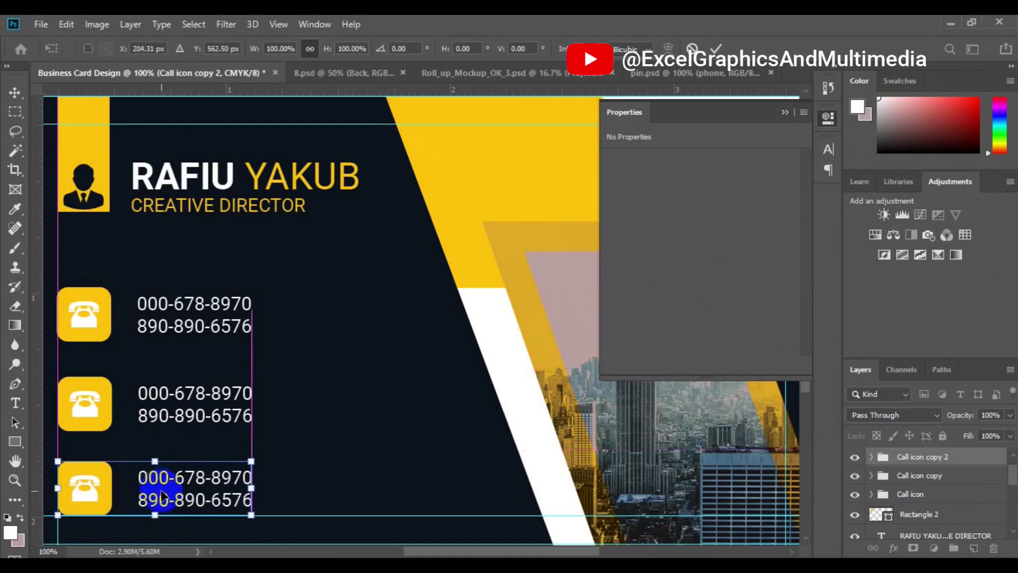
{"action": "key", "text": "ctrl+minus"}
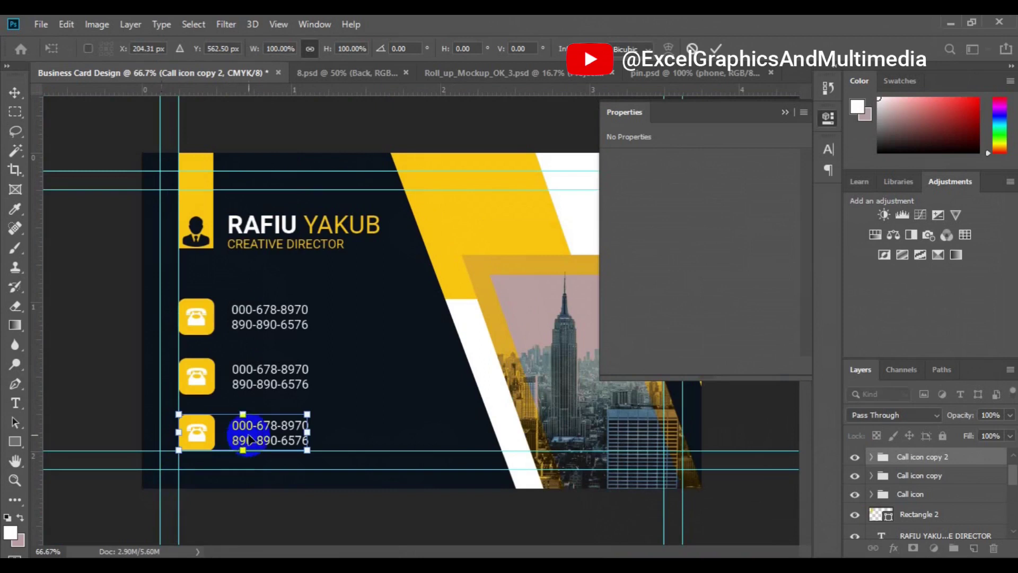
{"action": "left_click_drag", "start_coordinate": [253, 444], "coordinate": [253, 448]}
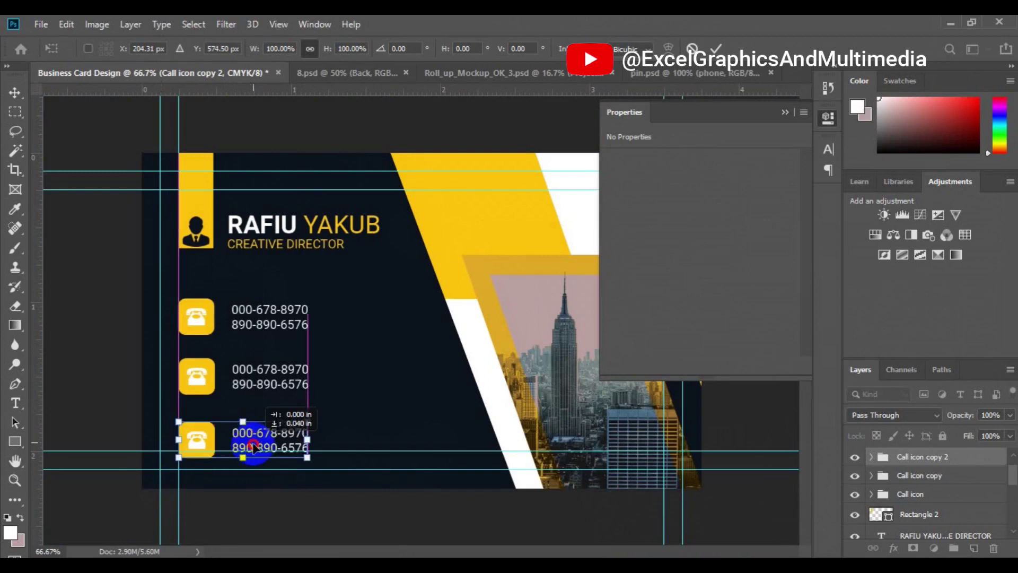
{"action": "key", "text": "Escape"}
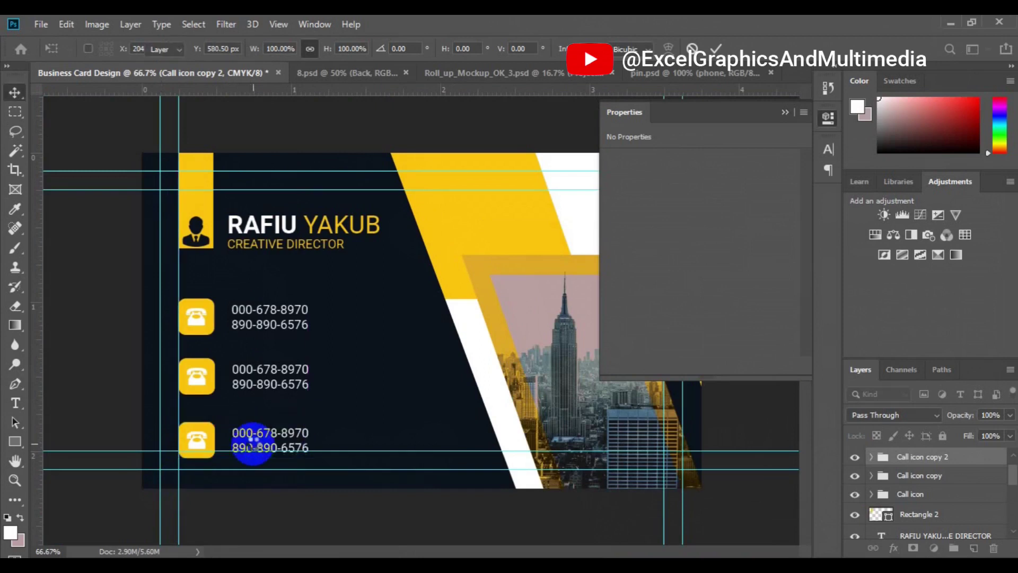
Reposition the second and third contact rows closer together so all three rows are evenly spaced above the lower guides.
{"action": "left_click", "coordinate": [272, 378]}
{"action": "left_click_drag", "start_coordinate": [272, 377], "coordinate": [273, 383]}
{"action": "key", "text": "Return"}
{"action": "key", "text": "ctrl+alt+t"}
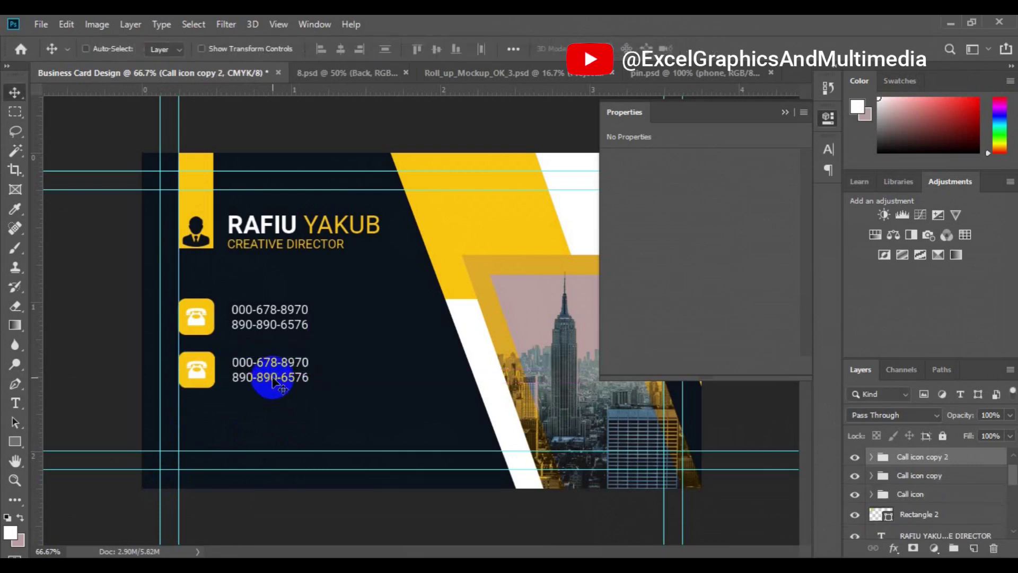
{"action": "left_click_drag", "start_coordinate": [272, 379], "coordinate": [265, 427]}
{"action": "key", "text": "Return"}
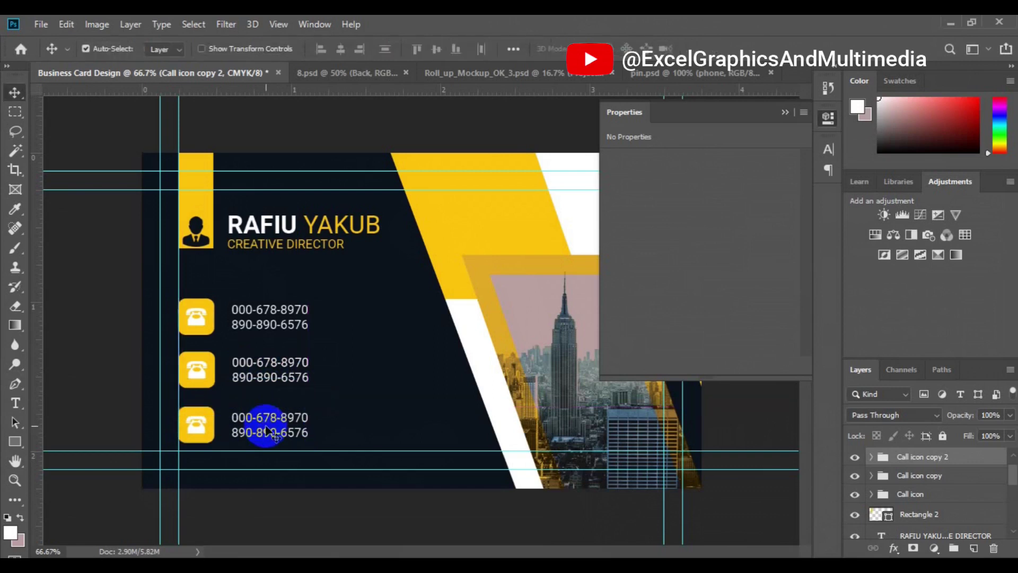
Replace both phone number lines in the second contact row with the contact's e-mail address.
{"action": "left_click", "coordinate": [233, 366]}
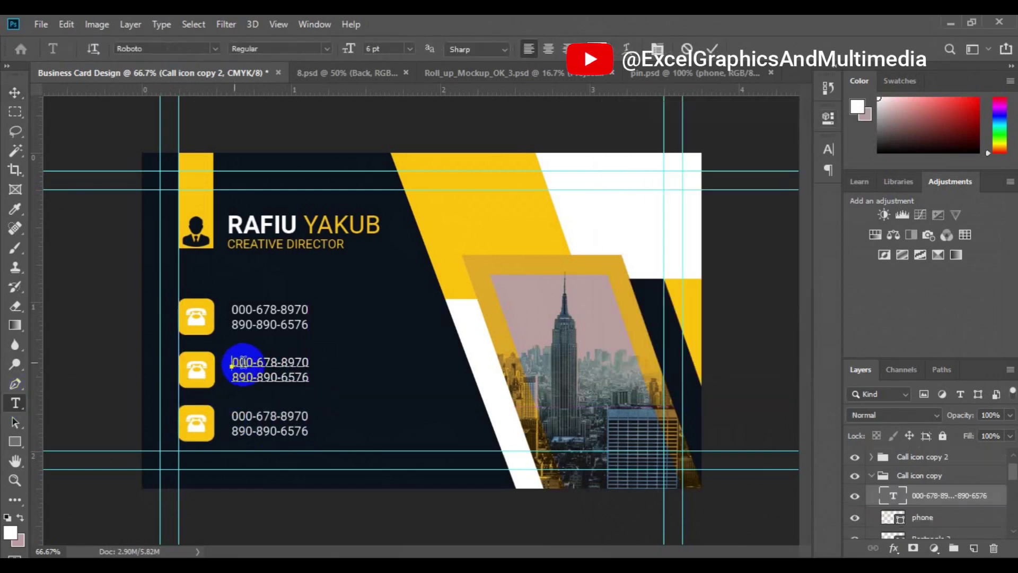
{"action": "triple_click", "coordinate": [243, 362]}
{"action": "left_click", "coordinate": [243, 362]}
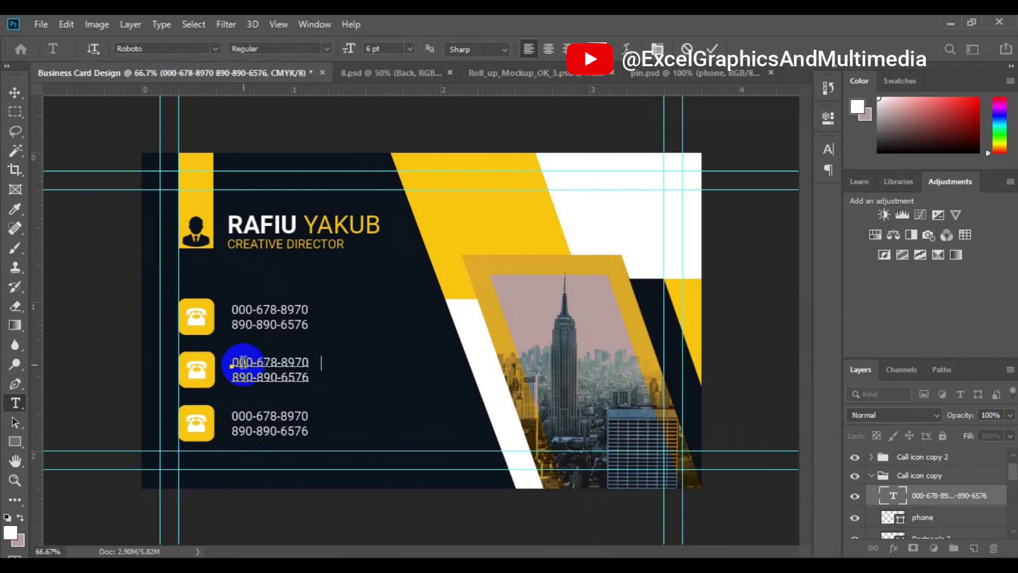
{"action": "key", "text": "ctrl+v"}
{"action": "key", "text": "shift+Down"}
{"action": "left_click", "coordinate": [243, 364]}
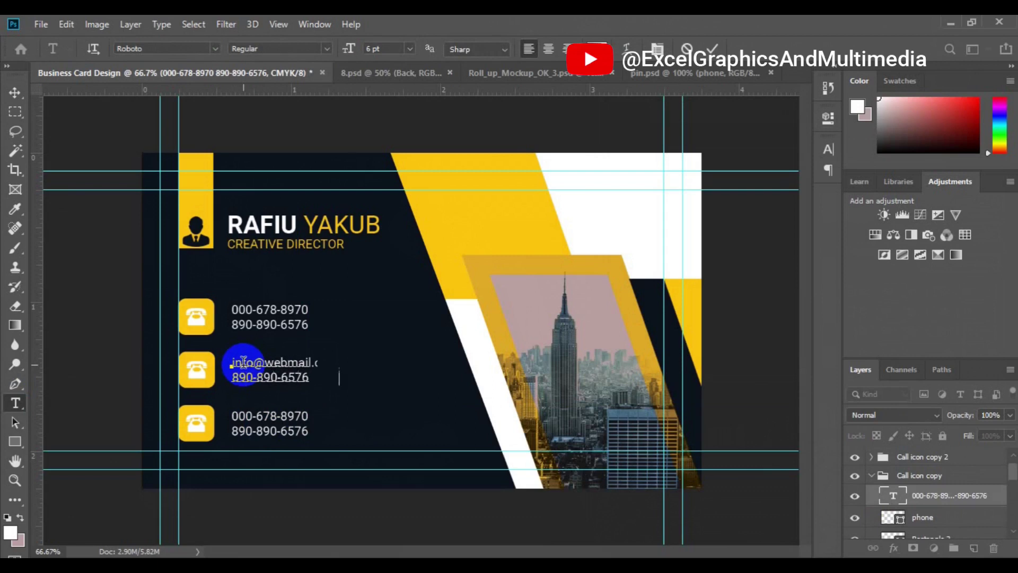
{"action": "left_click", "coordinate": [16, 98]}
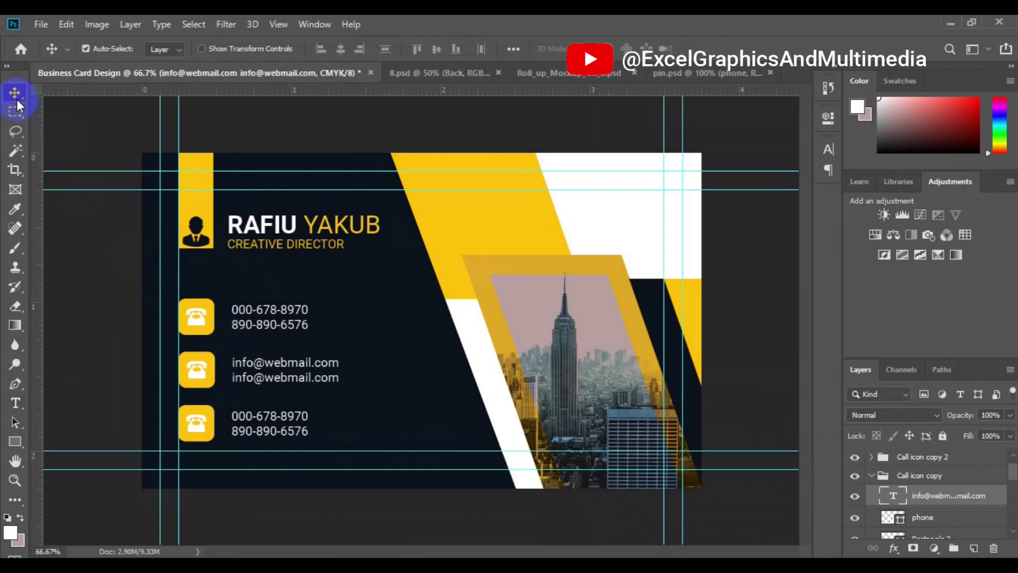
Replace the phone numbers in the third contact row with a two-line street address placeholder.
{"action": "left_click", "coordinate": [240, 424]}
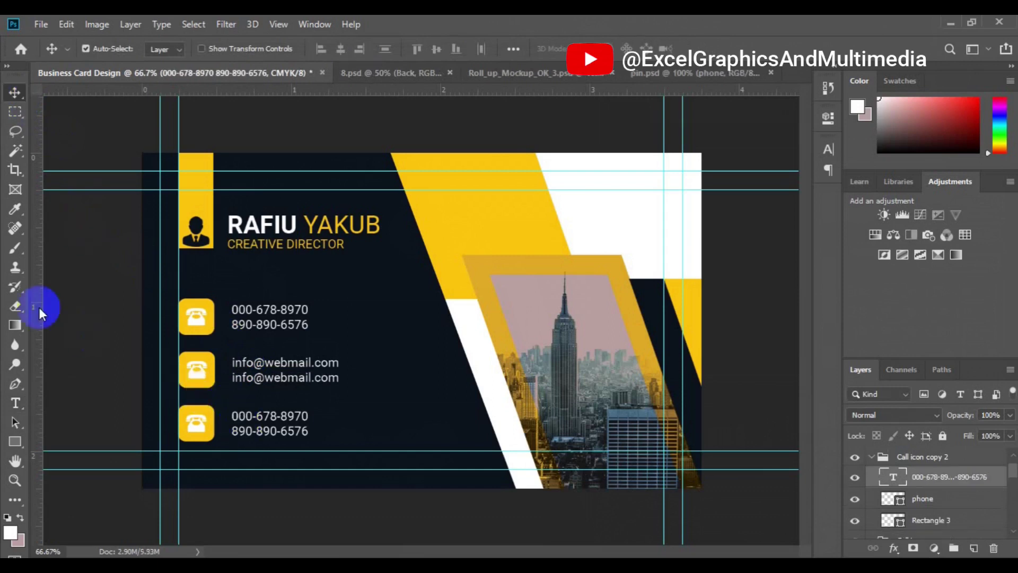
{"action": "left_click", "coordinate": [17, 399]}
{"action": "key", "text": "ctrl+a"}
{"action": "left_click", "coordinate": [241, 417]}
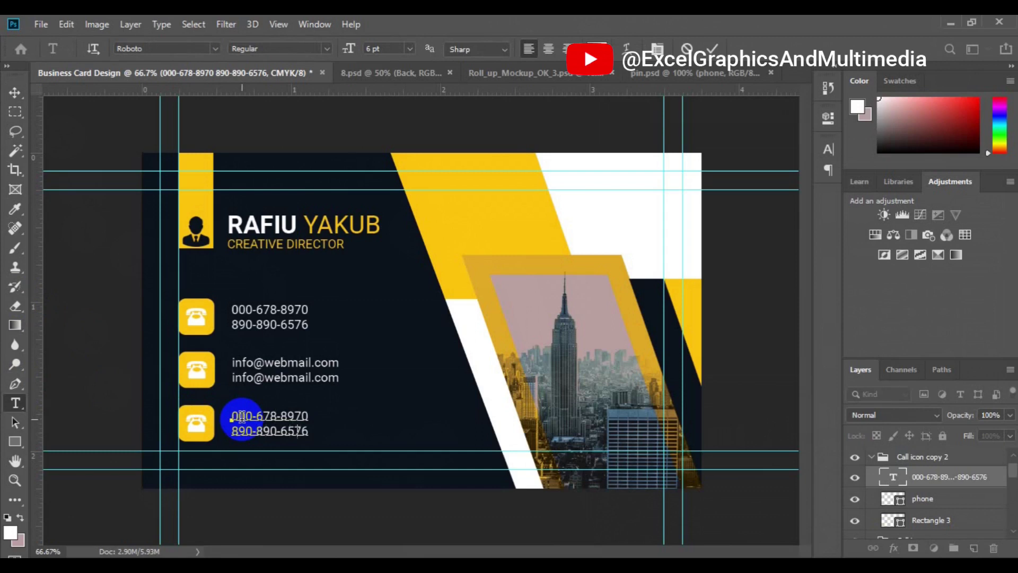
{"action": "left_click", "coordinate": [15, 92]}
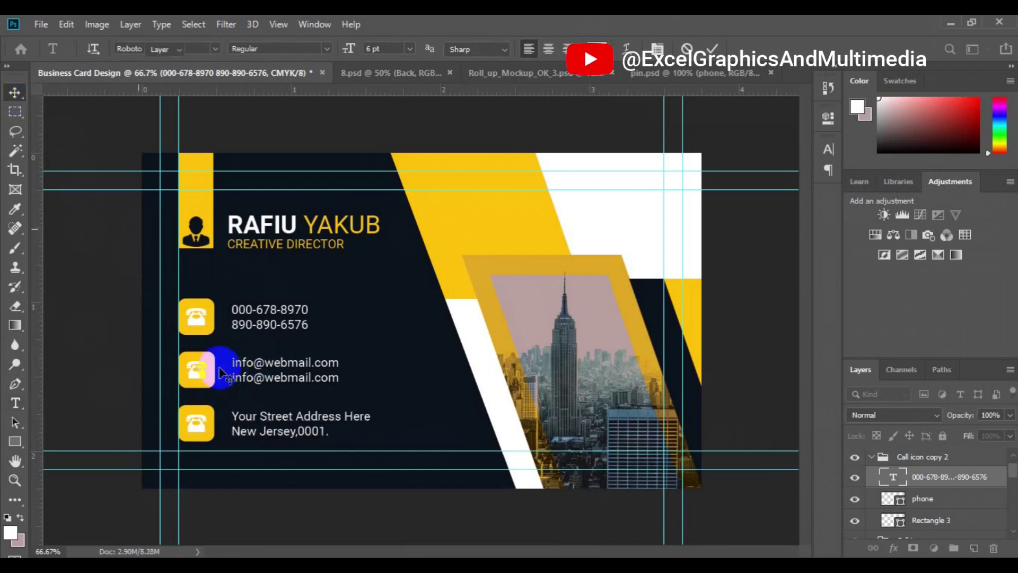
Remove the phone icon from the e-mail row and bring the globe shape from pin.psd into the business card.
{"action": "left_click", "coordinate": [196, 370]}
{"action": "left_click", "coordinate": [358, 282]}
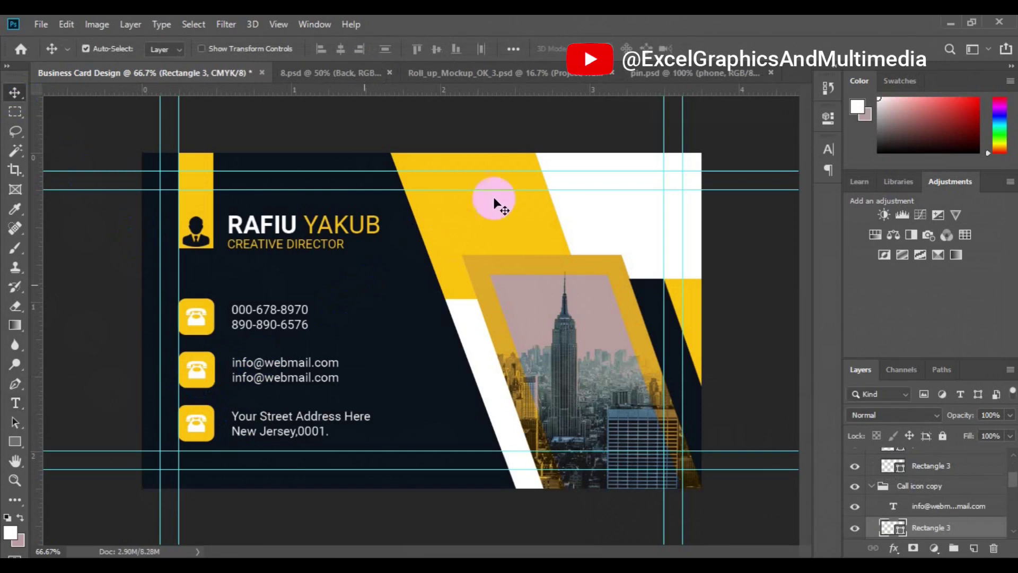
{"action": "left_click", "coordinate": [653, 76]}
{"action": "left_click", "coordinate": [855, 493]}
{"action": "left_click", "coordinate": [894, 488]}
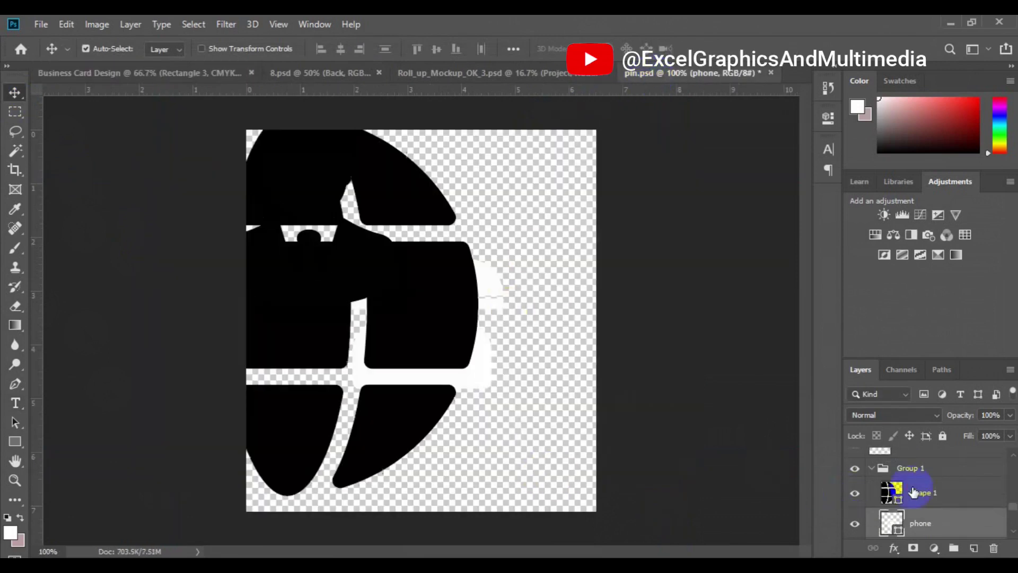
{"action": "left_click_drag", "start_coordinate": [436, 313], "coordinate": [204, 379]}
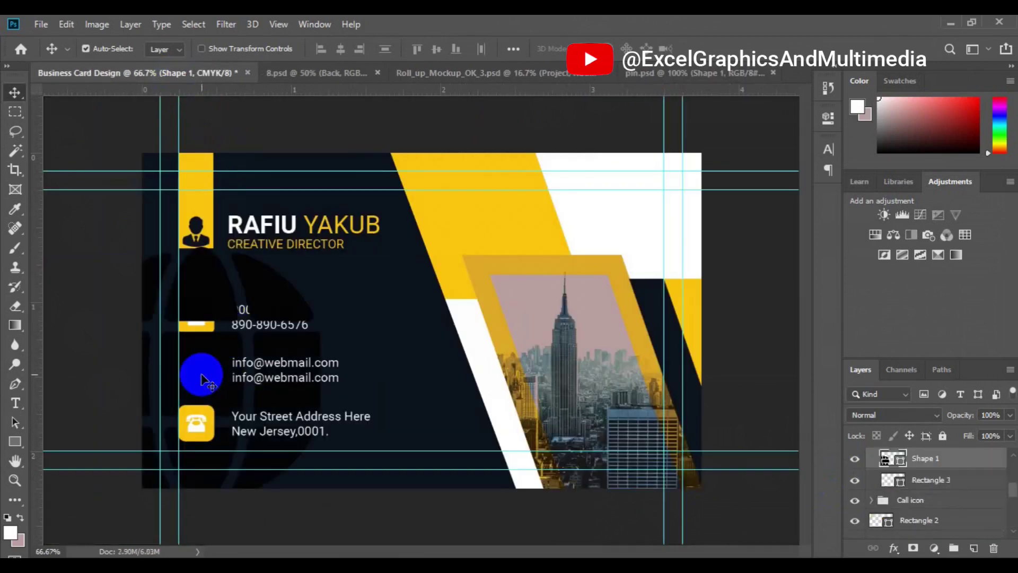
Scale the globe shape to about 7.6% and place it over the yellow rounded square of the e-mail row.
{"action": "key", "text": "ctrl+t"}
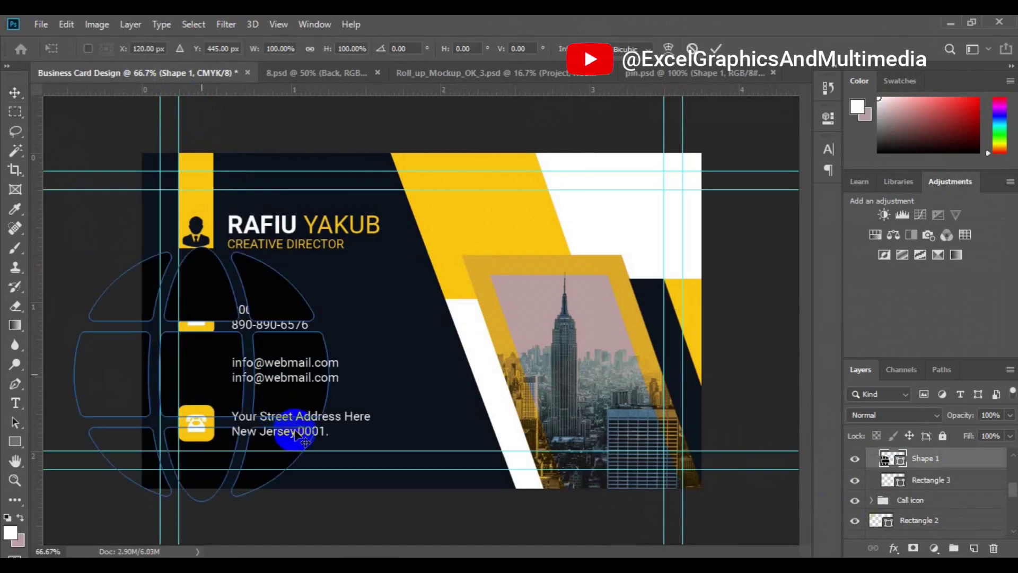
{"action": "left_click_drag", "start_coordinate": [328, 501], "coordinate": [218, 378]}
{"action": "left_click_drag", "start_coordinate": [136, 313], "coordinate": [221, 352]}
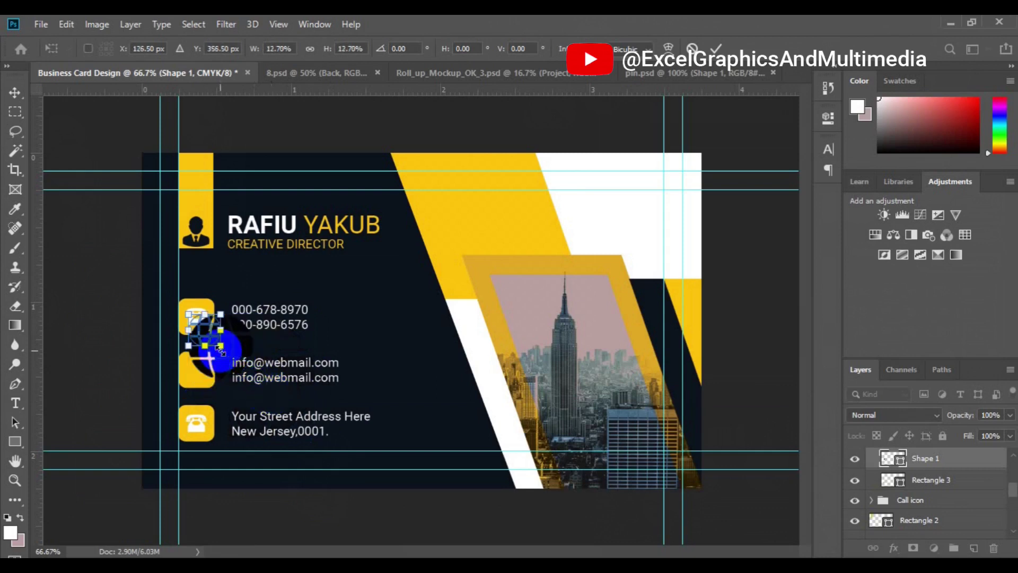
{"action": "key", "text": "ctrl+plus"}
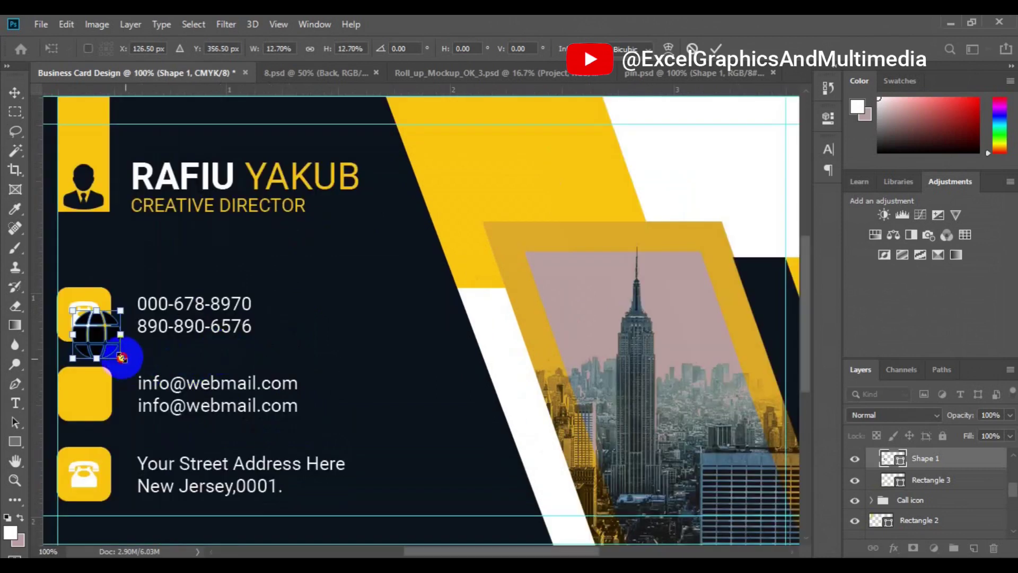
{"action": "left_click_drag", "start_coordinate": [121, 358], "coordinate": [118, 356]}
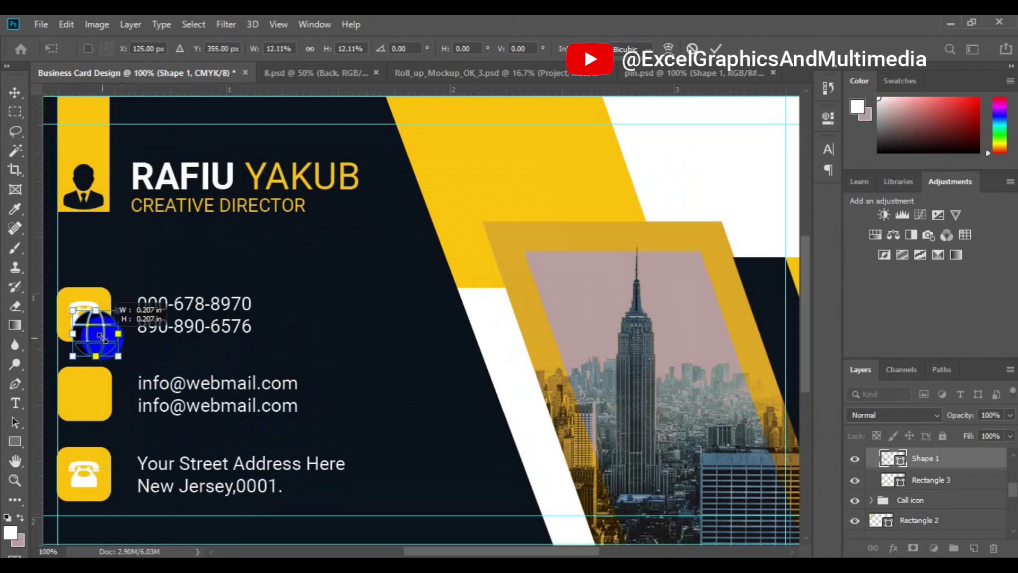
{"action": "left_click_drag", "start_coordinate": [118, 356], "coordinate": [102, 339]}
{"action": "left_click_drag", "start_coordinate": [87, 406], "coordinate": [87, 400]}
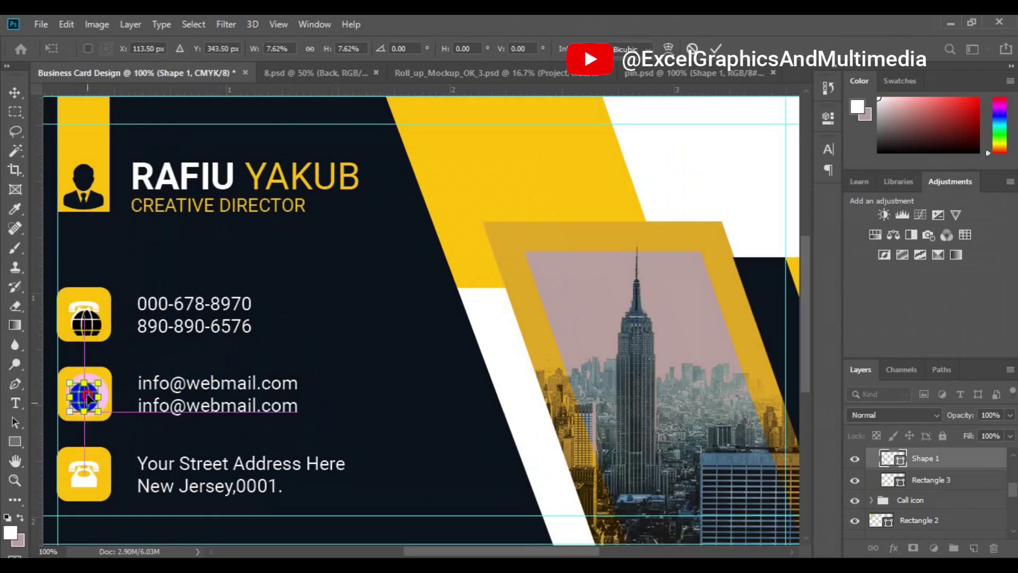
{"action": "key", "text": "Return"}
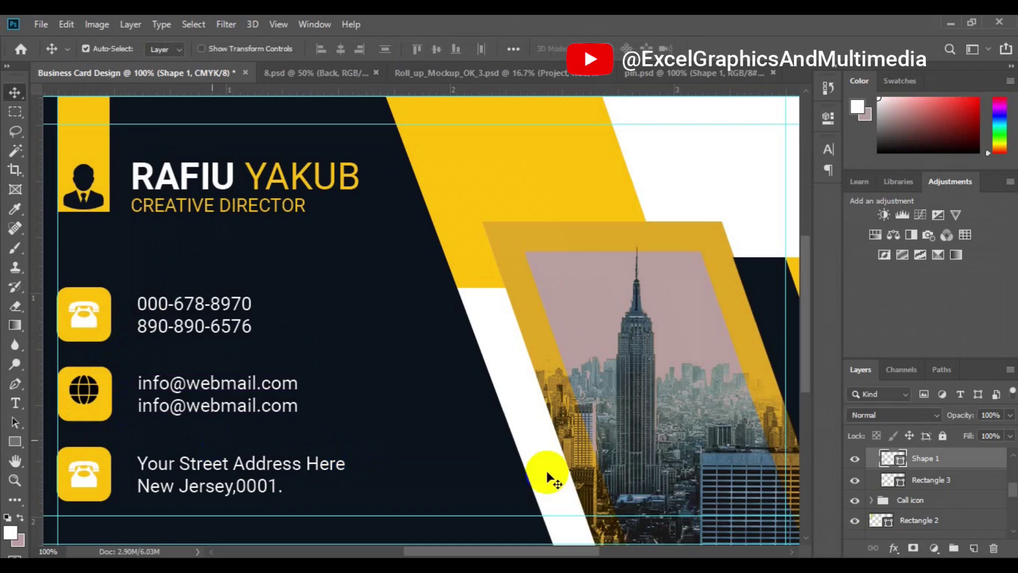
Recolour the globe icon to the white of the phone icon (ffffff) and centre it vertically on its yellow rounded square.
{"action": "double_click", "coordinate": [900, 464]}
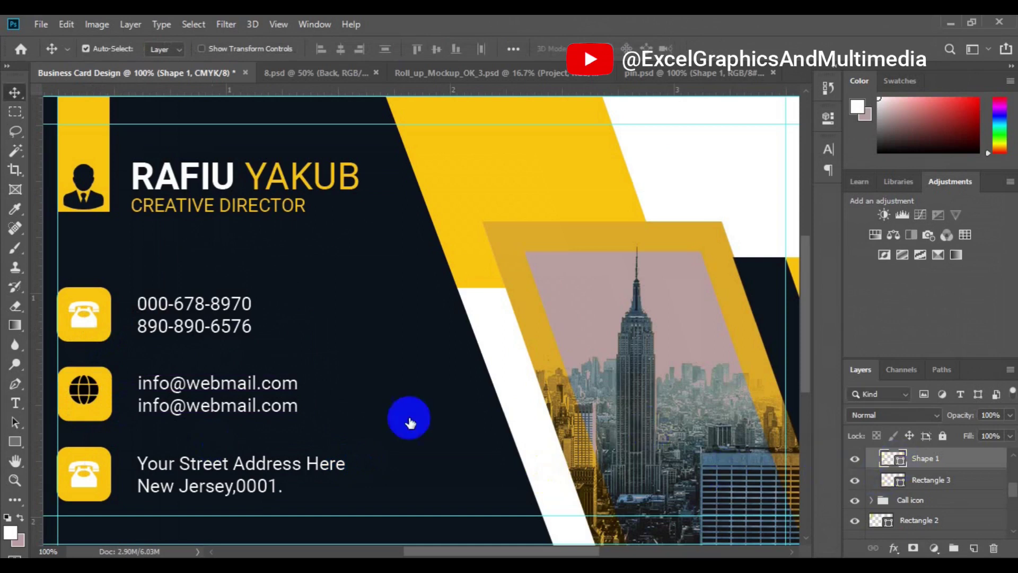
{"action": "left_click", "coordinate": [88, 321]}
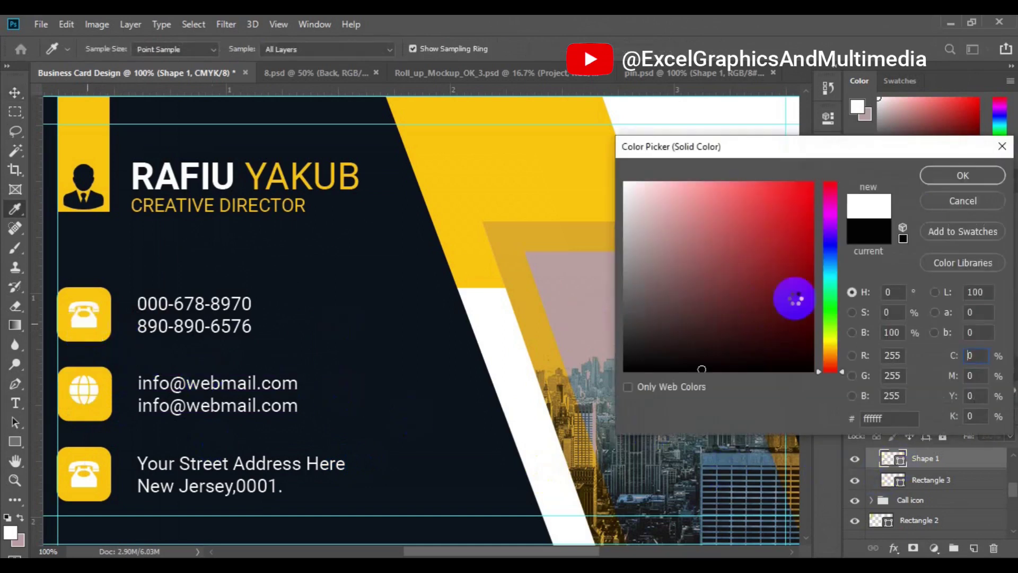
{"action": "left_click", "coordinate": [950, 181]}
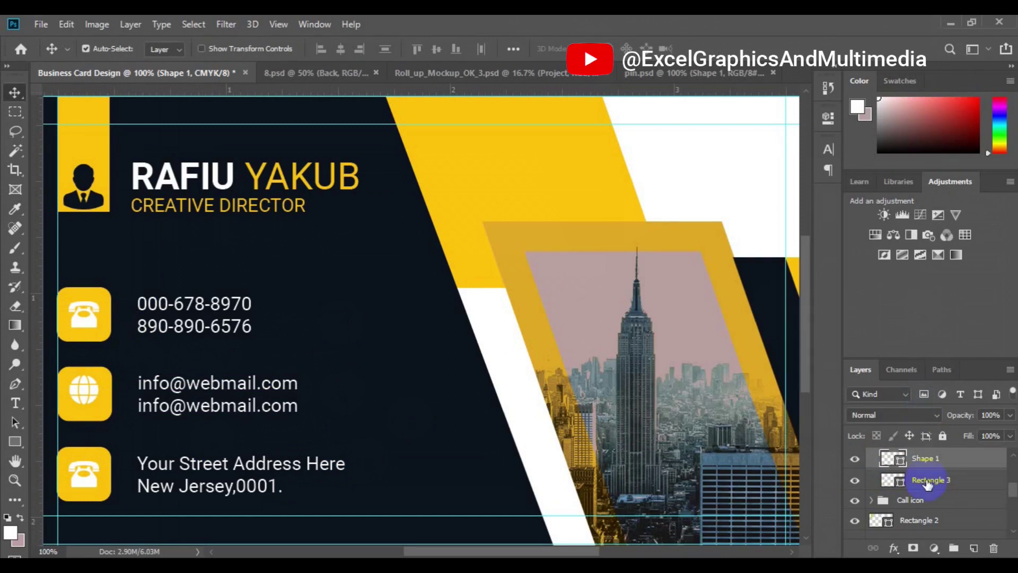
{"action": "left_click", "coordinate": [927, 481], "text": "shift"}
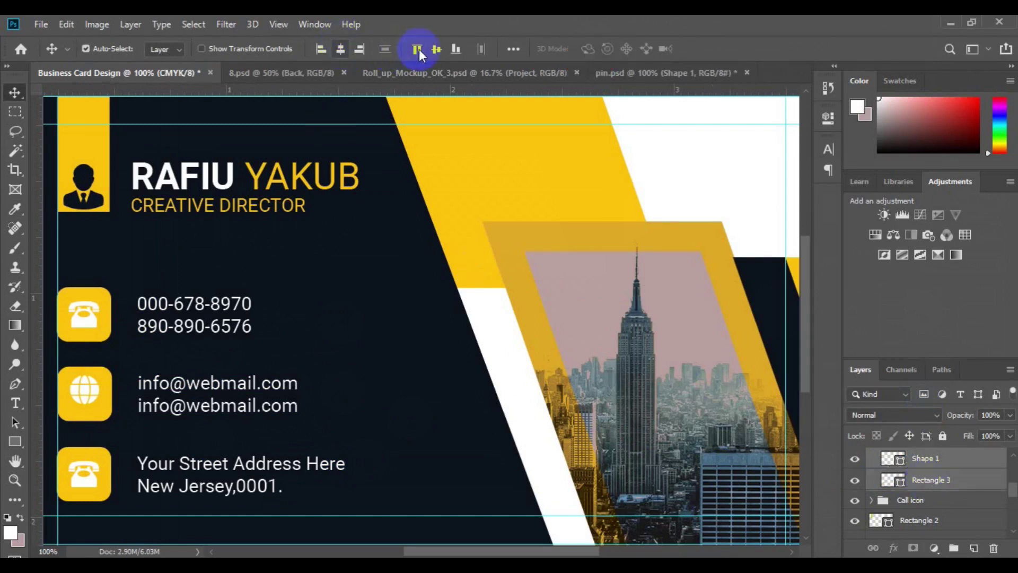
{"action": "left_click", "coordinate": [437, 48]}
Delete the phone icon from the address row and bring the location pin shape from pin.psd into the business card.
{"action": "left_click", "coordinate": [87, 483]}
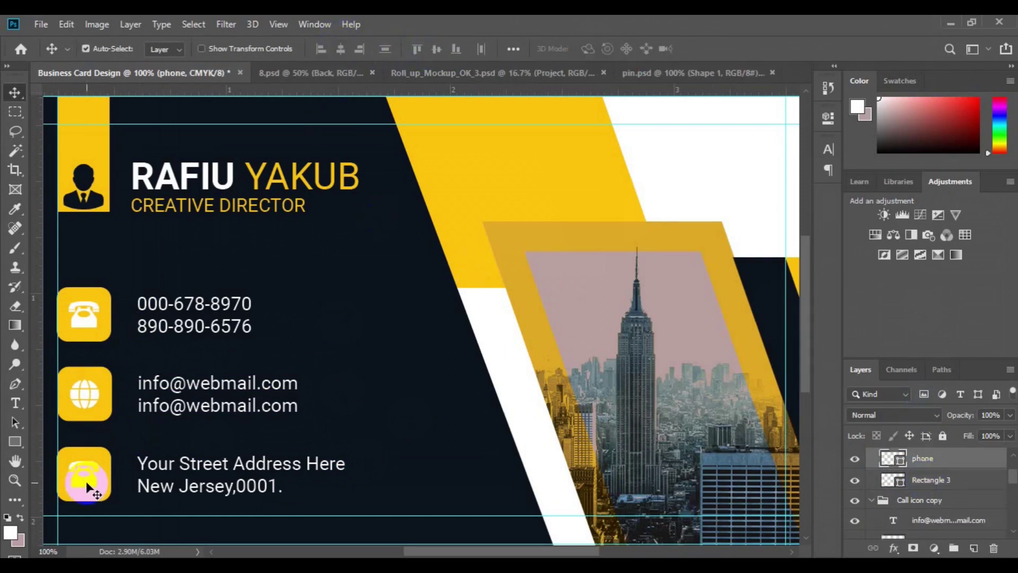
{"action": "key", "text": "Delete"}
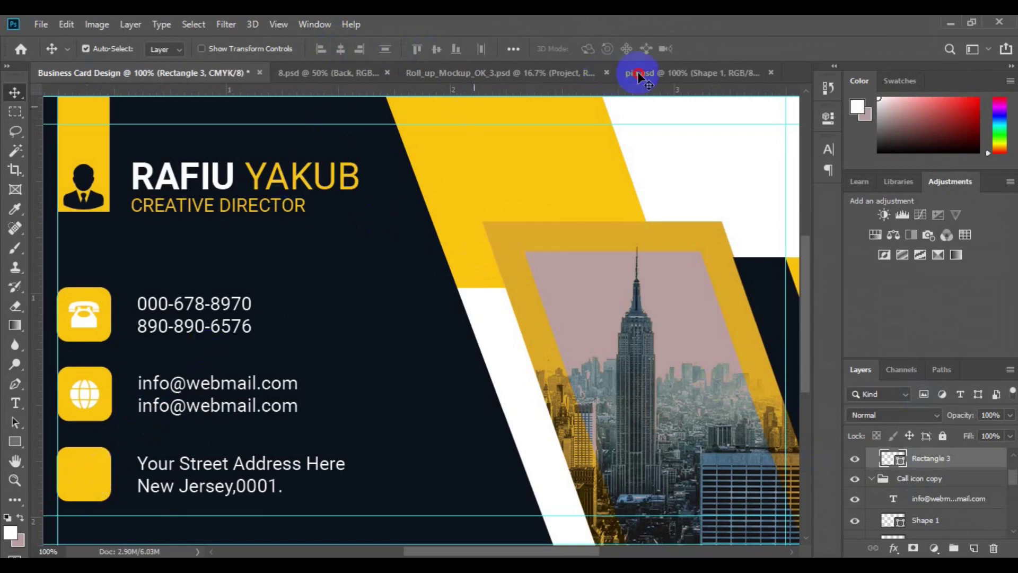
{"action": "left_click", "coordinate": [639, 74]}
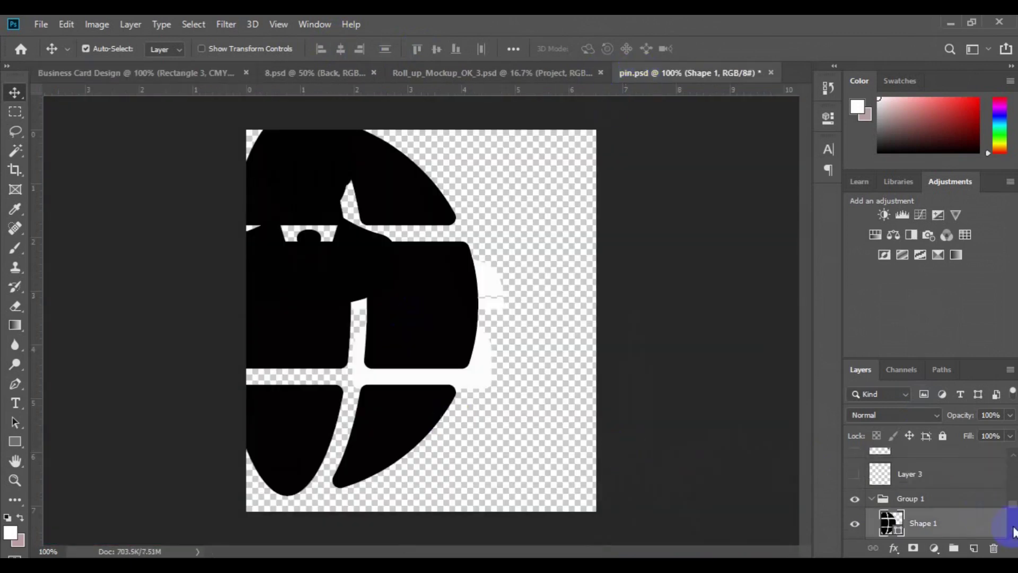
{"action": "scroll", "coordinate": [1011, 533], "scroll_direction": "down", "scroll_amount": 2}
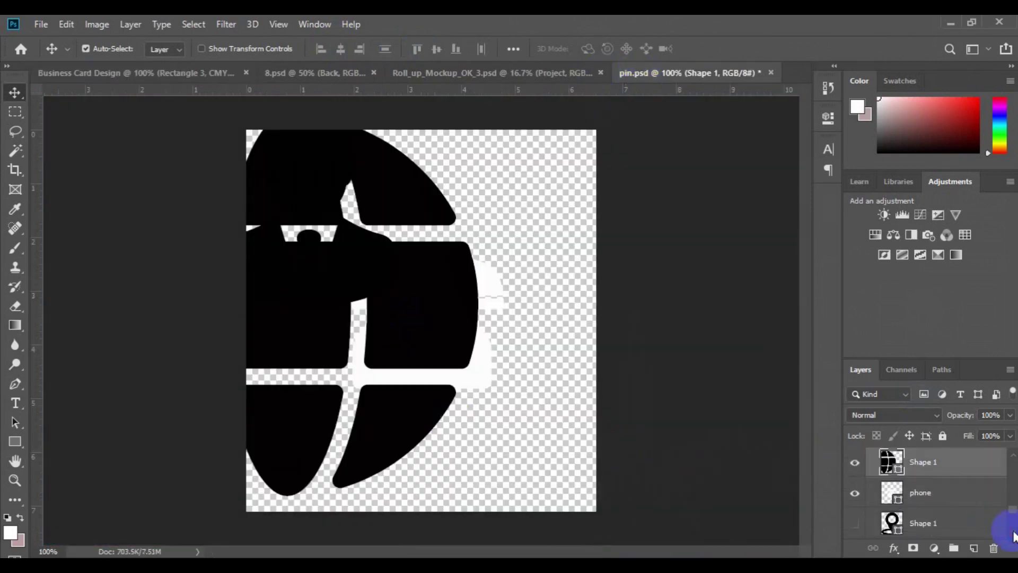
{"action": "left_click", "coordinate": [922, 524]}
{"action": "left_click_drag", "start_coordinate": [749, 475], "coordinate": [137, 438]}
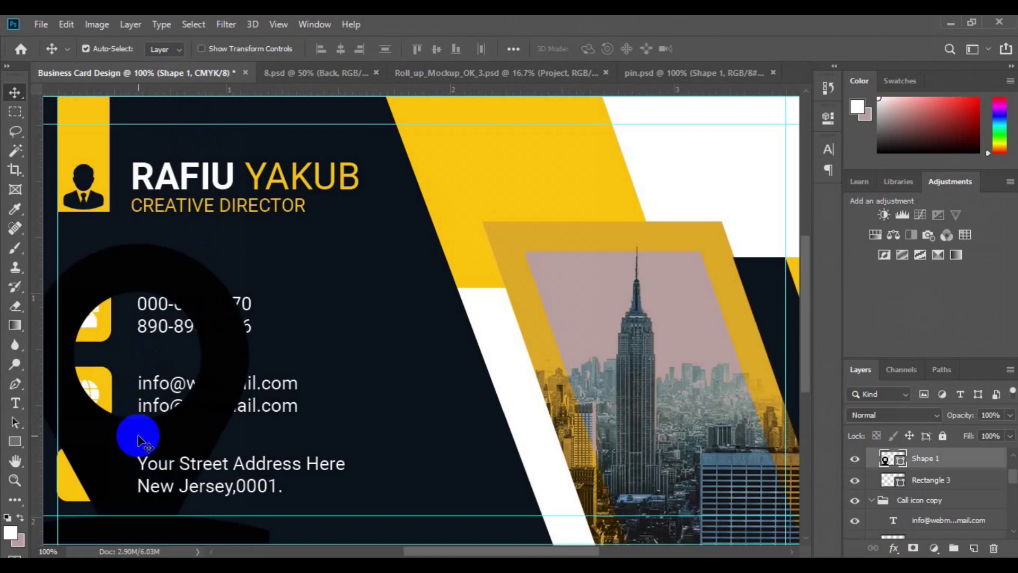
Scale the location pin shape to about 8.3% and place it over the yellow rounded square of the address row.
{"action": "key", "text": "ctrl+t"}
{"action": "left_click_drag", "start_coordinate": [313, 243], "coordinate": [177, 422]}
{"action": "left_click_drag", "start_coordinate": [118, 478], "coordinate": [227, 357]}
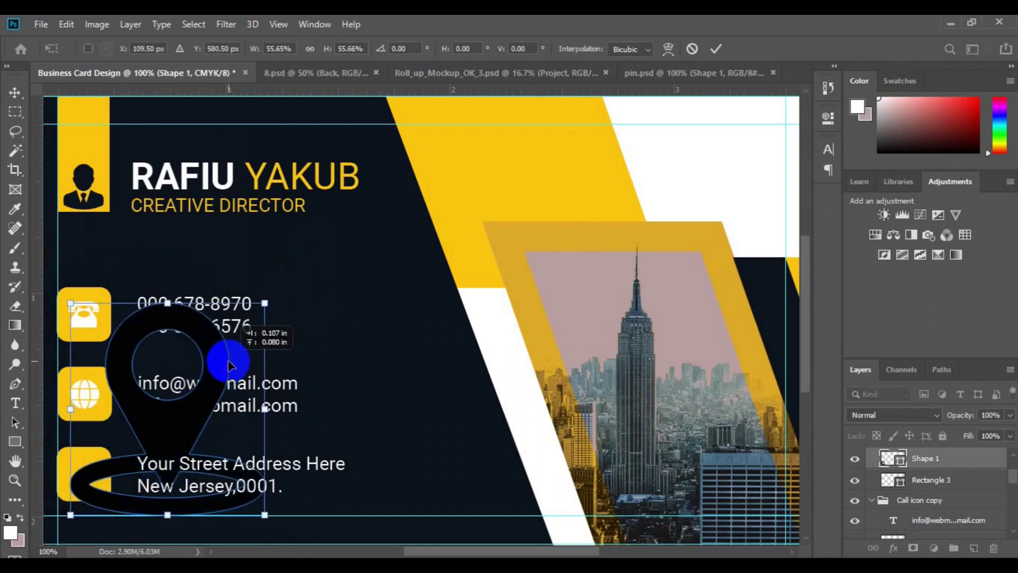
{"action": "left_click_drag", "start_coordinate": [266, 515], "coordinate": [254, 503]}
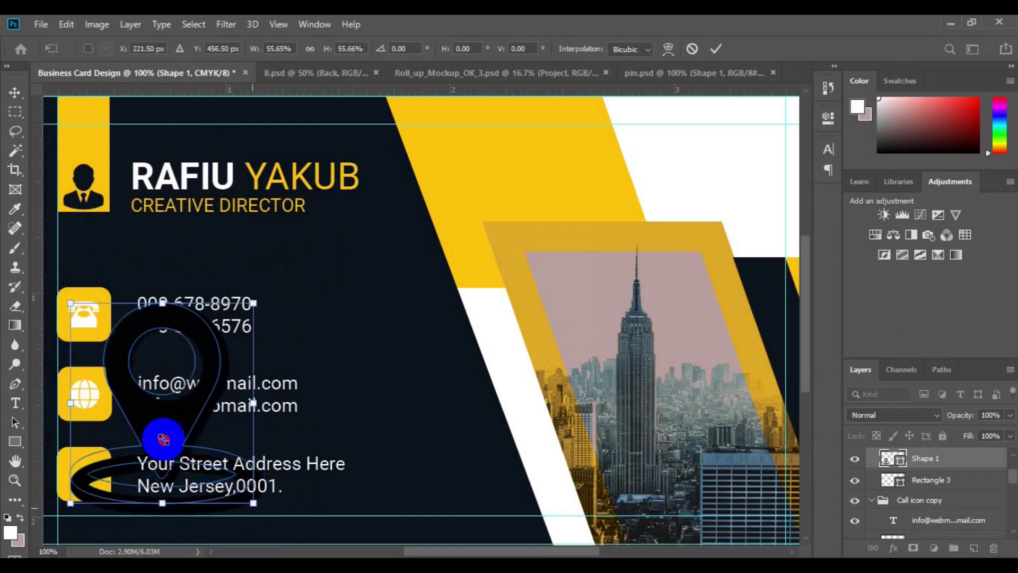
{"action": "left_click_drag", "start_coordinate": [144, 428], "coordinate": [87, 326]}
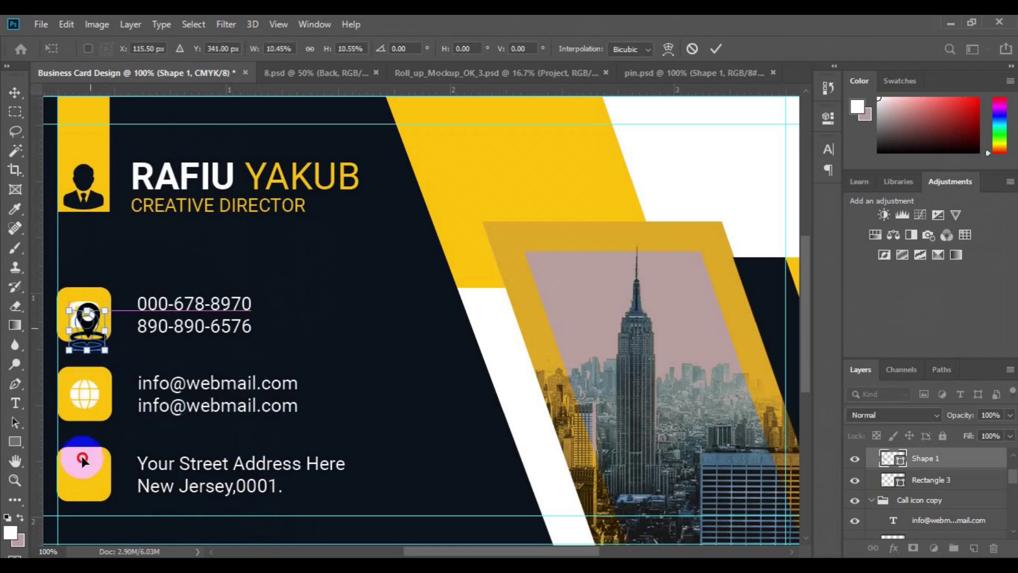
{"action": "left_click_drag", "start_coordinate": [78, 479], "coordinate": [97, 489]}
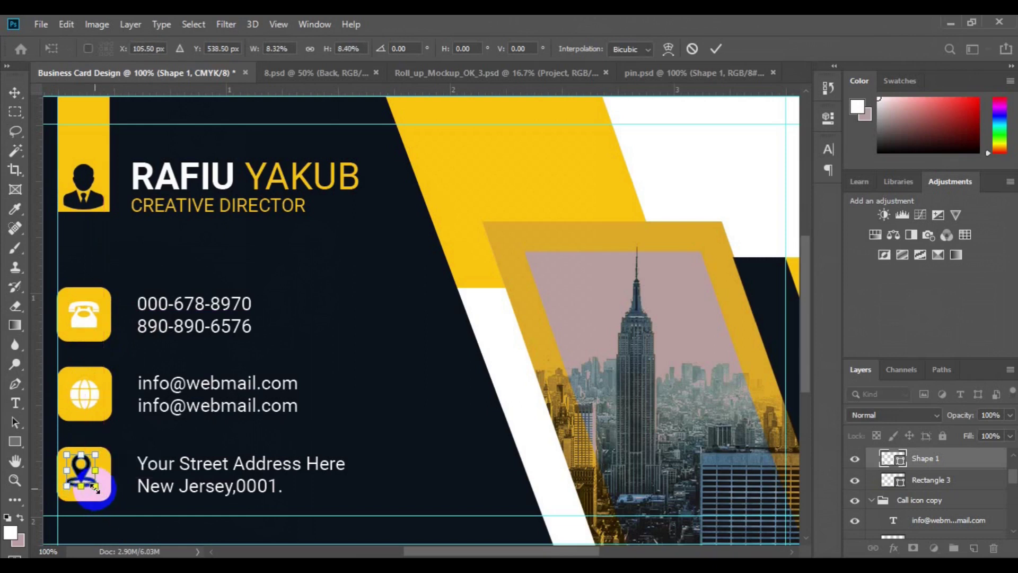
{"action": "key", "text": "Return"}
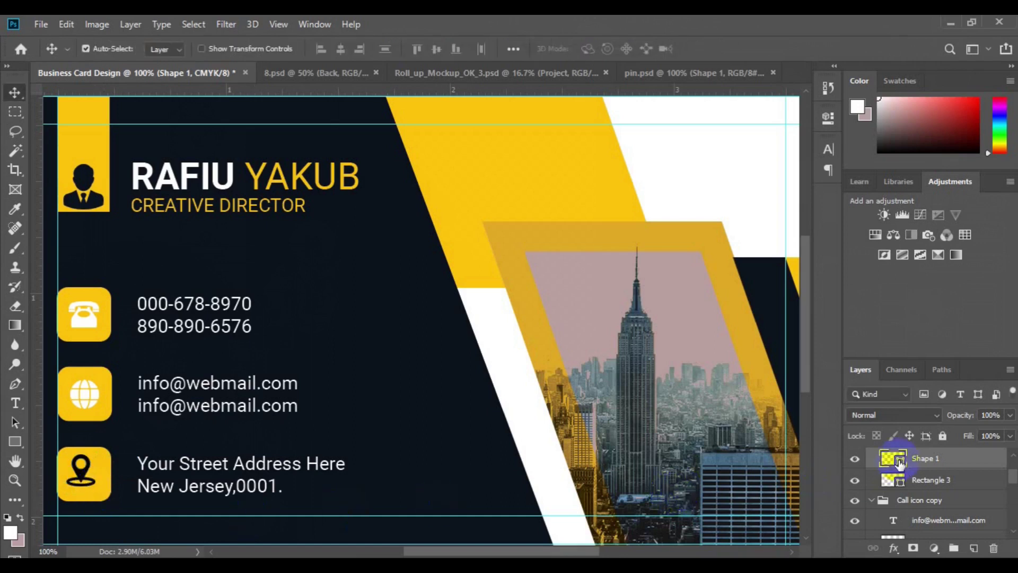
Recolour the location pin to the white of the globe icon (ffffff) and centre it horizontally and vertically on its yellow rounded square.
{"action": "double_click", "coordinate": [899, 463]}
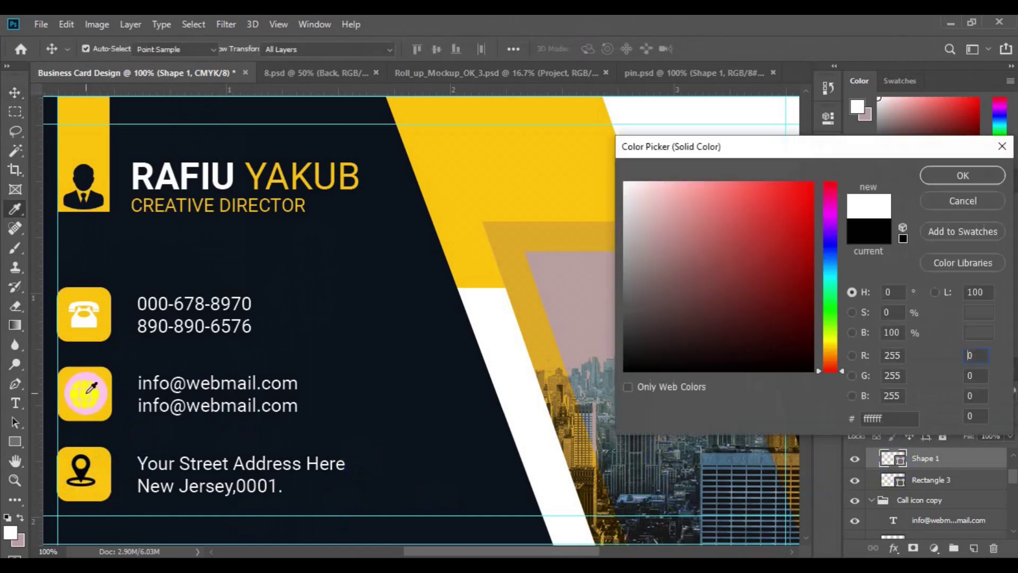
{"action": "left_click", "coordinate": [955, 175]}
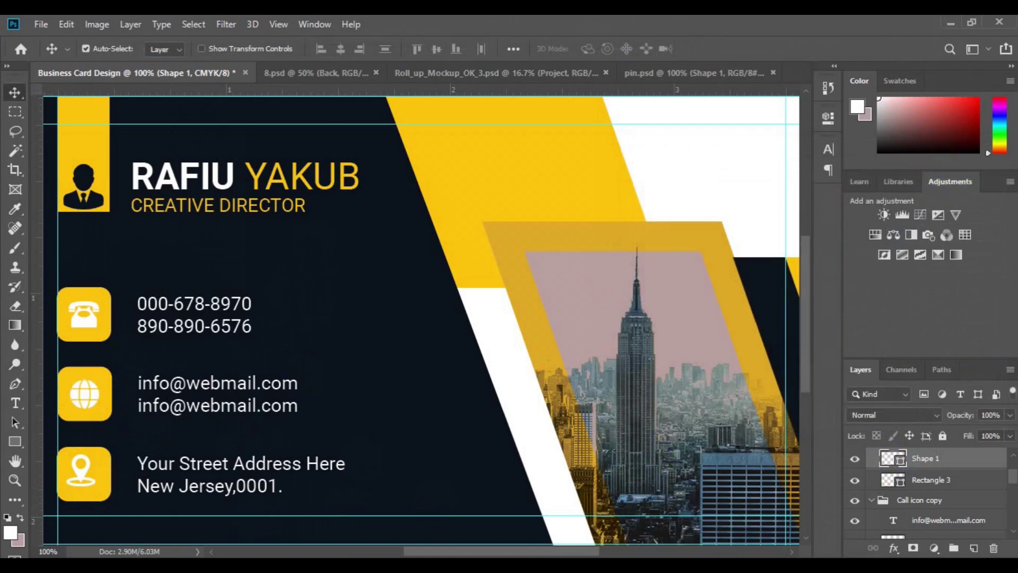
{"action": "left_click", "coordinate": [925, 480], "text": "shift"}
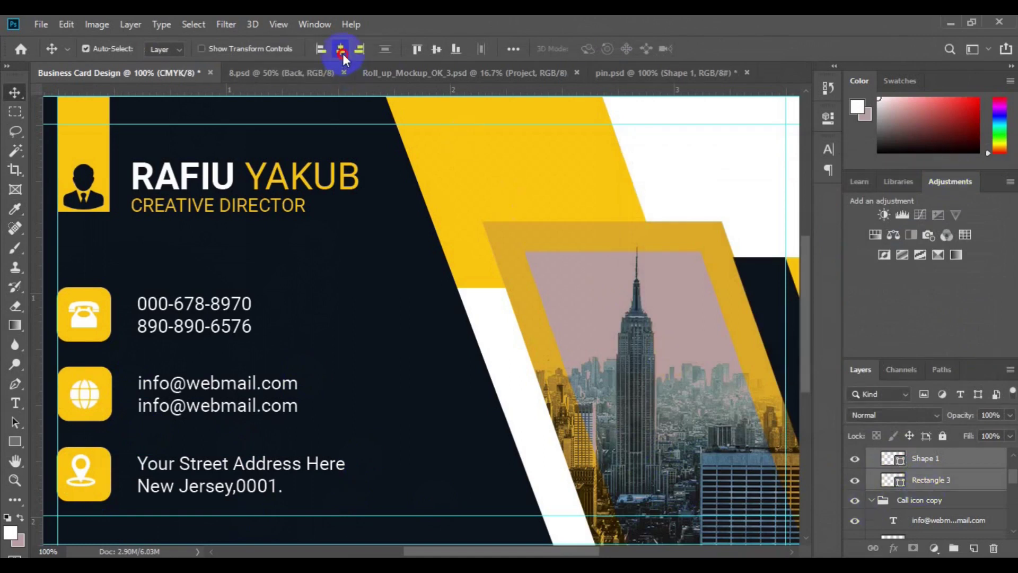
{"action": "left_click", "coordinate": [435, 53]}
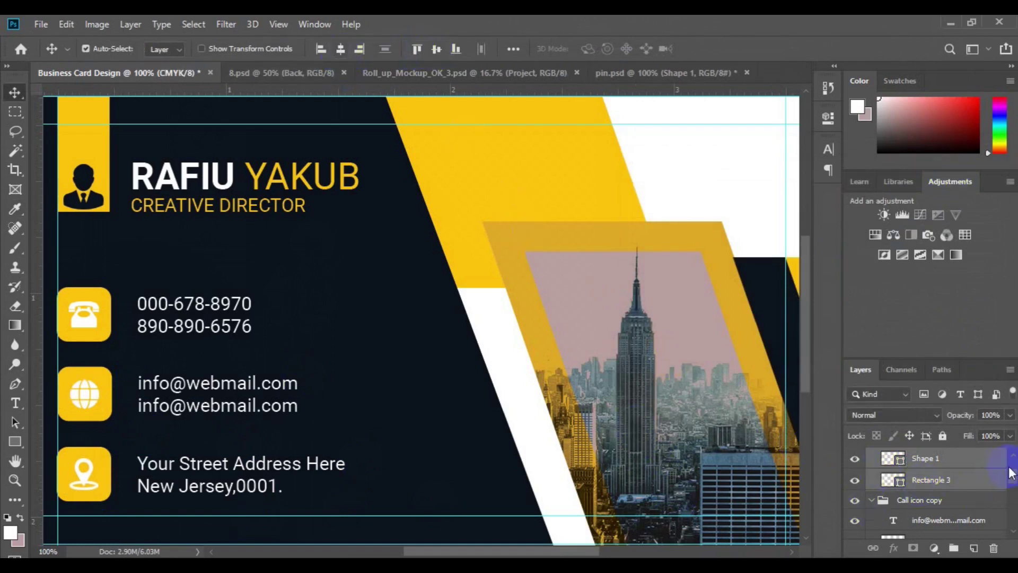
Collapse the contact row groups and move the phone, e-mail and address rows together slightly upward on the card.
{"action": "left_click", "coordinate": [879, 517]}
{"action": "left_click", "coordinate": [873, 481]}
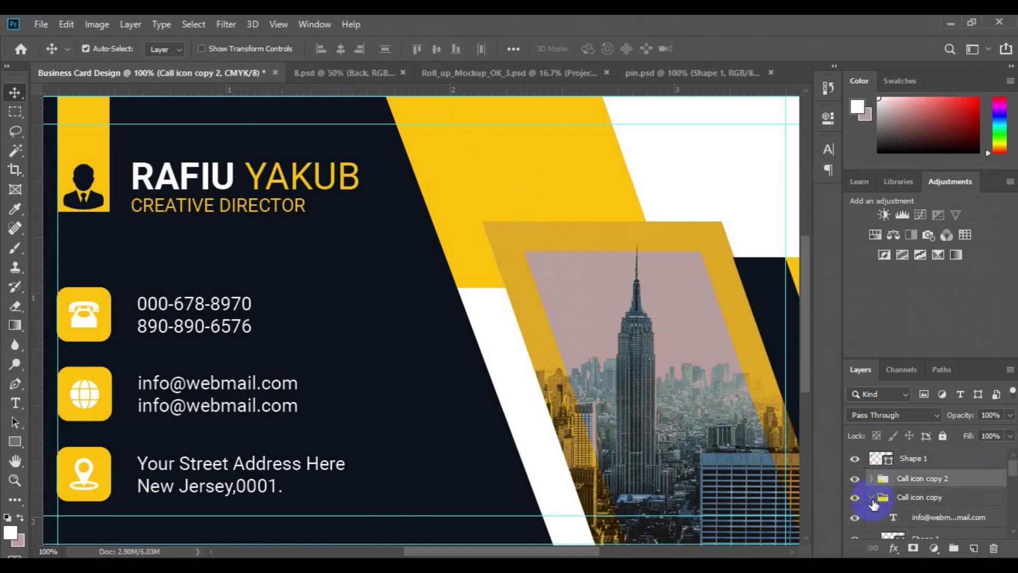
{"action": "key", "text": "ctrl+minus"}
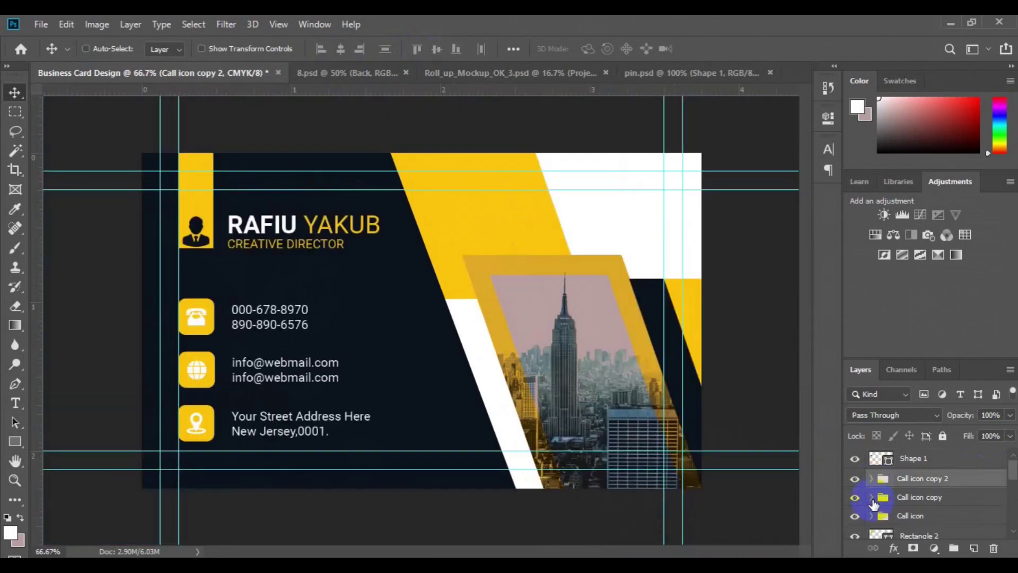
{"action": "key", "text": "ctrl+minus"}
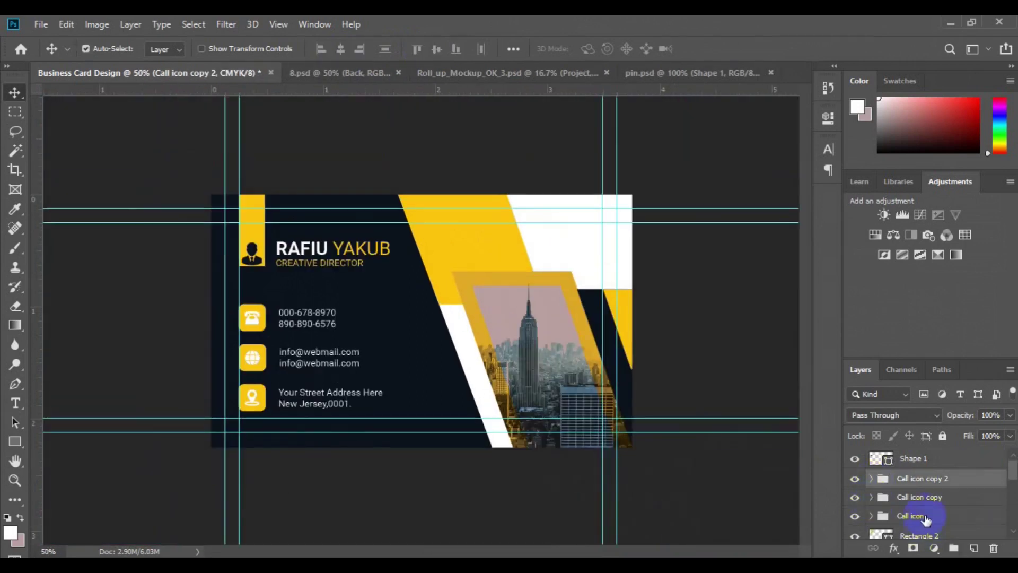
{"action": "left_click", "coordinate": [925, 518], "text": "shift"}
{"action": "key", "text": "ctrl+t"}
{"action": "mouse_move", "coordinate": [305, 361]}
{"action": "left_mouse_down"}
{"action": "mouse_move", "coordinate": [295, 352]}
{"action": "mouse_move", "coordinate": [303, 354]}
{"action": "left_mouse_up"}
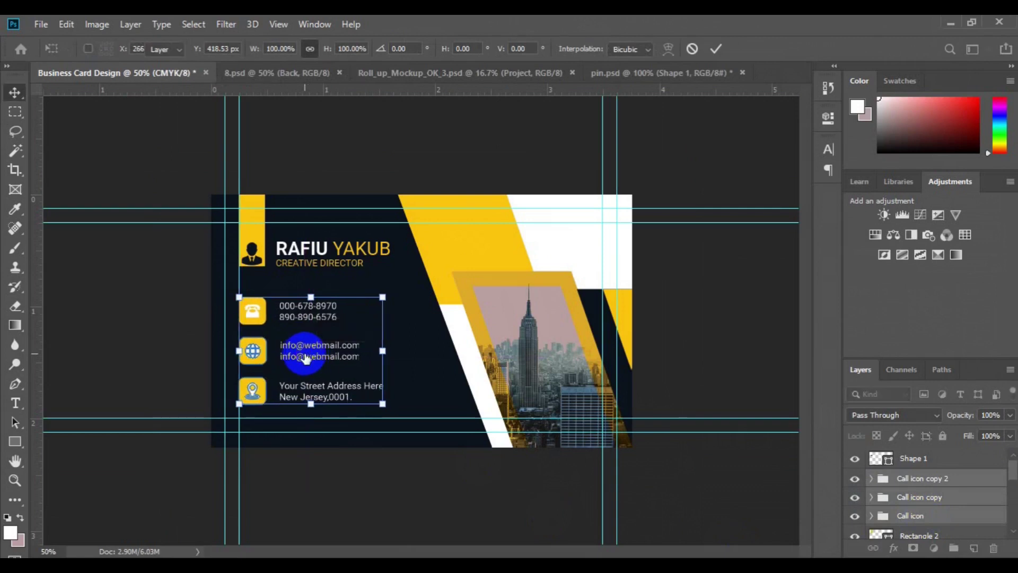